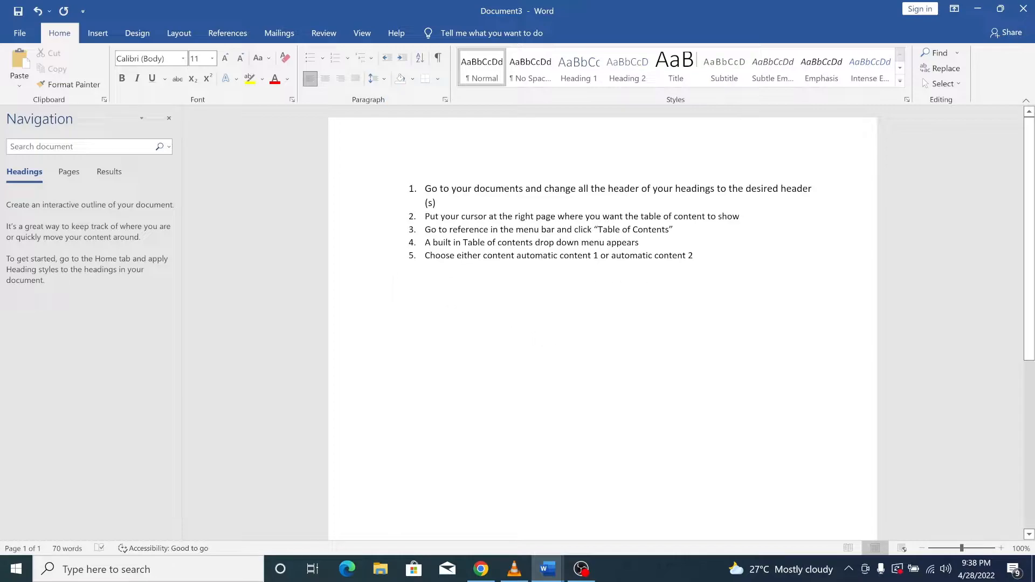
# - Enlarge the text of all five numbered instructions to 28 pt for the first item and 26 pt for the others
pyautogui.moveTo(696, 258); pyautogui.dragTo(410, 183)
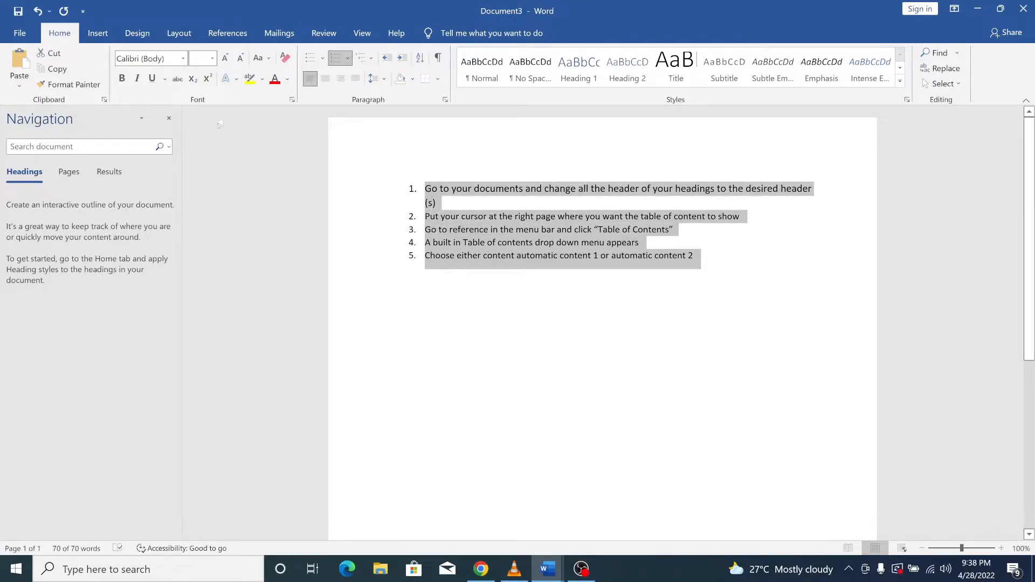
pyautogui.click(224, 62)
pyautogui.click(225, 62)
pyautogui.click(225, 61)
pyautogui.click(224, 62)
pyautogui.click(225, 62)
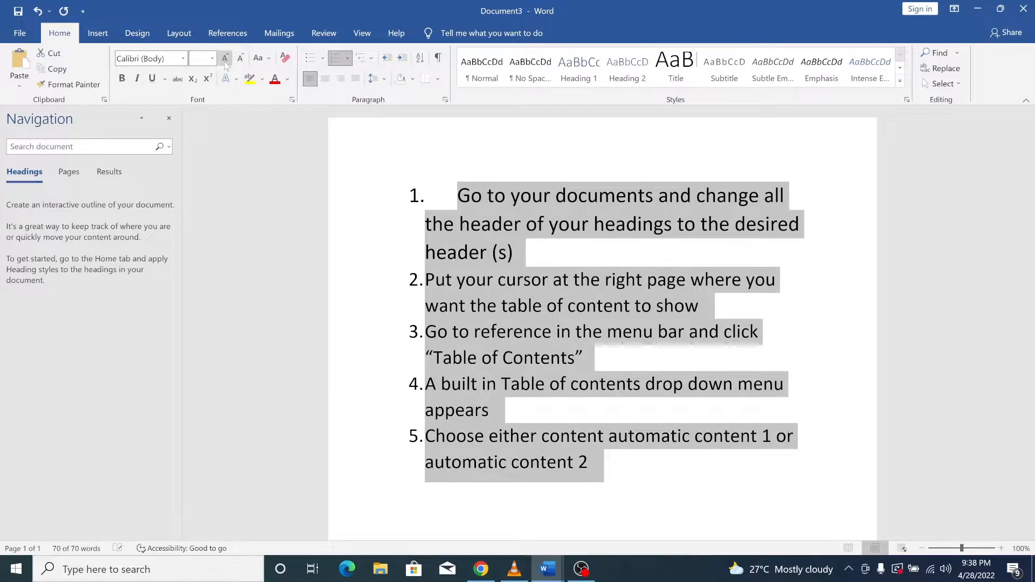
pyautogui.click(225, 62)
pyautogui.click(225, 61)
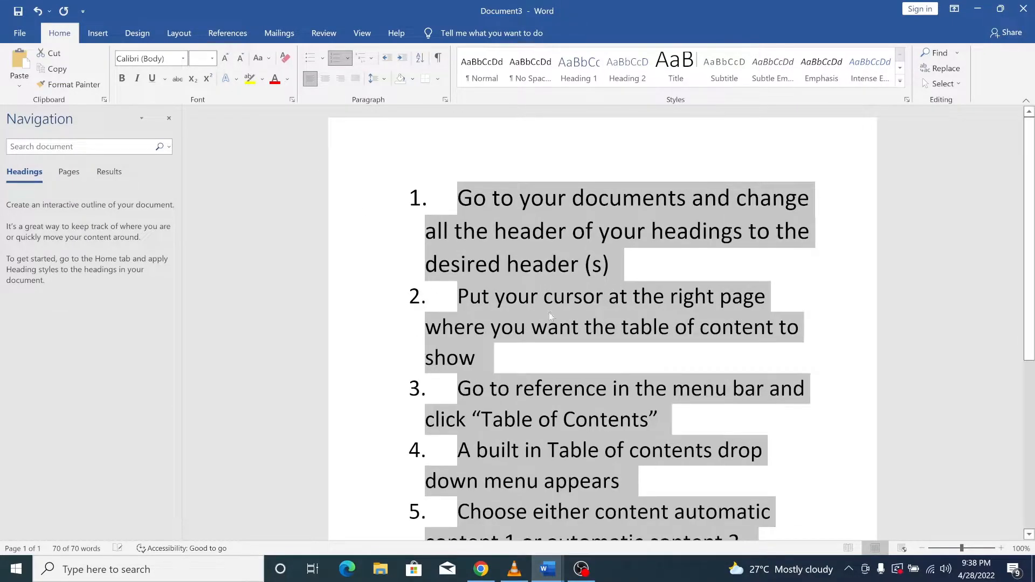
pyautogui.click(658, 329)
pyautogui.scroll(-2, 602, 324)
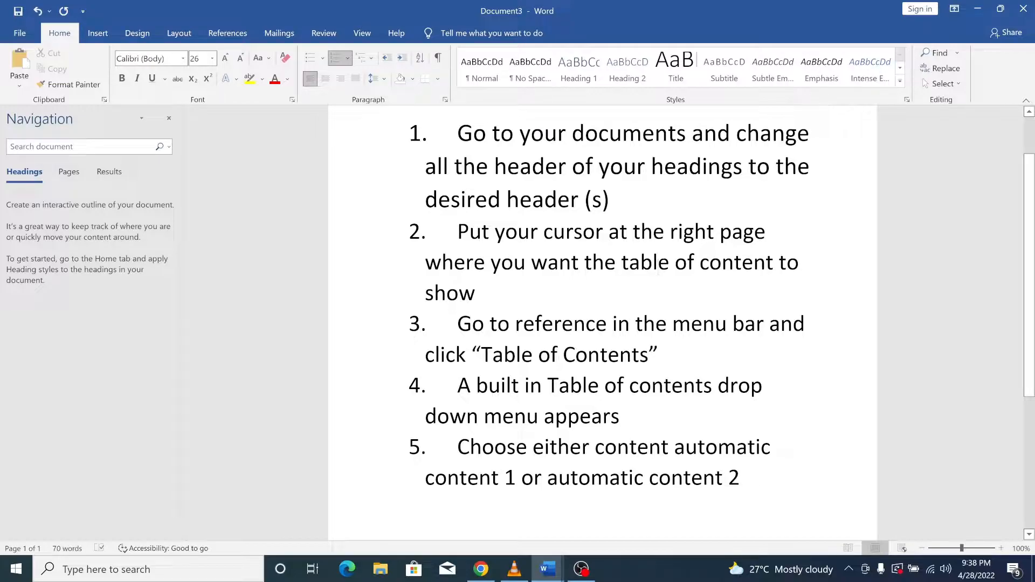
# - Highlight the whole first instruction, from "Go to your documents" to "desired header (s)", in yellow
pyautogui.moveTo(687, 134); pyautogui.dragTo(519, 134)
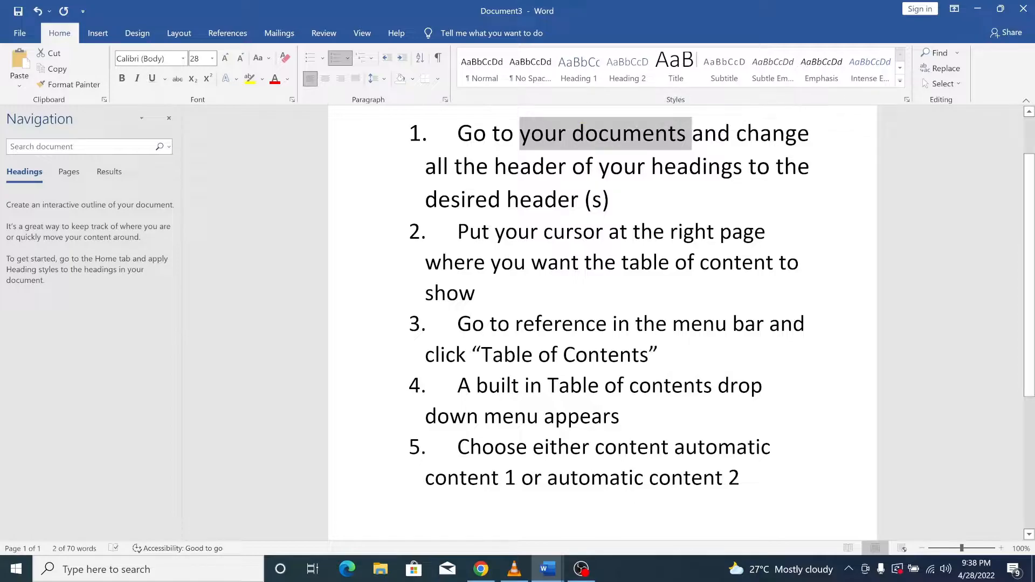
pyautogui.click(250, 78)
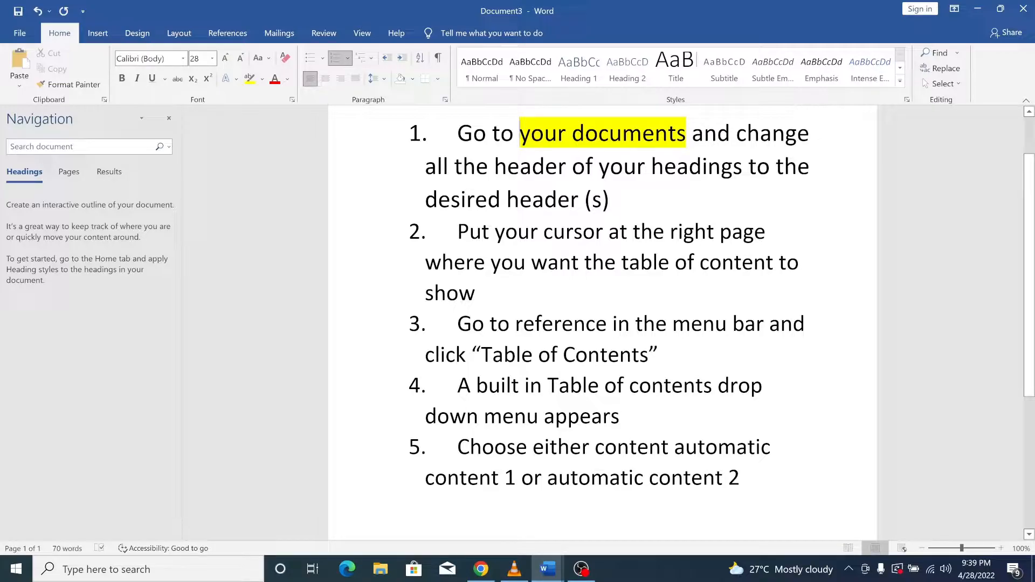
pyautogui.moveTo(621, 200); pyautogui.dragTo(458, 133)
pyautogui.click(250, 79)
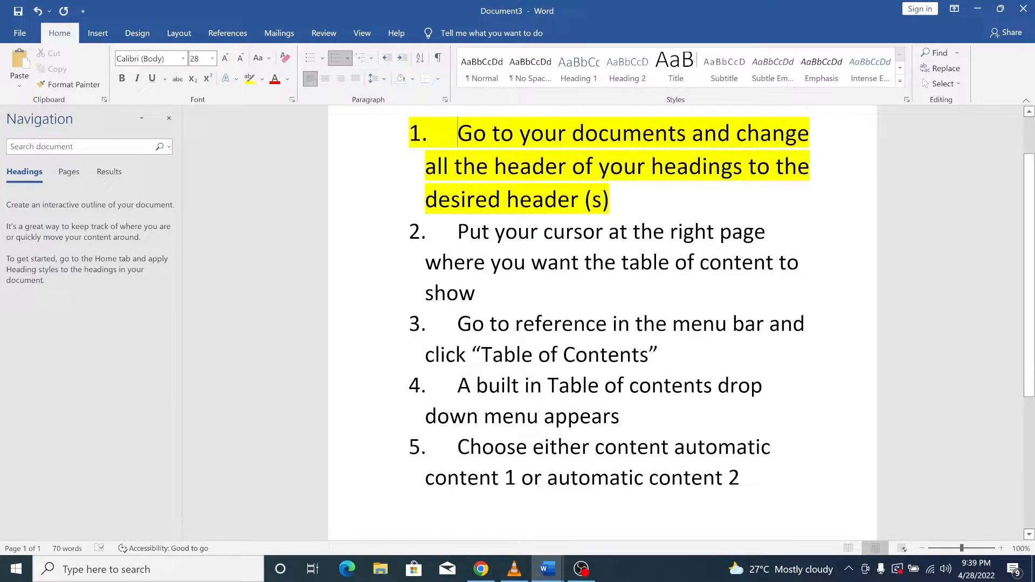
pyautogui.scroll(-1, 603, 324)
pyautogui.scroll(1, 603, 323)
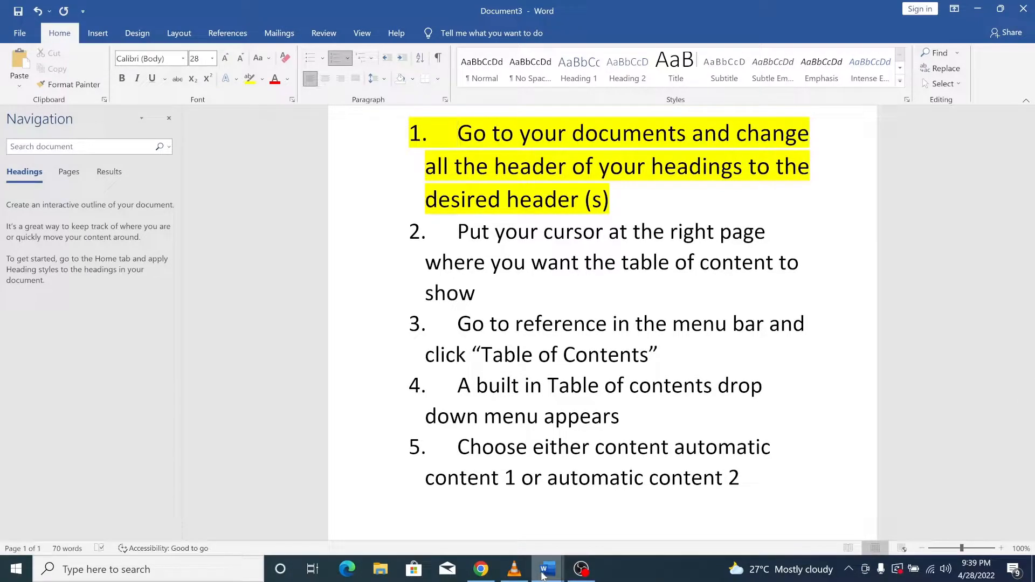
# - Switch to Document1 and look over the unformatted headings and text on its first page
pyautogui.moveTo(543, 577)
pyautogui.click(505, 528)
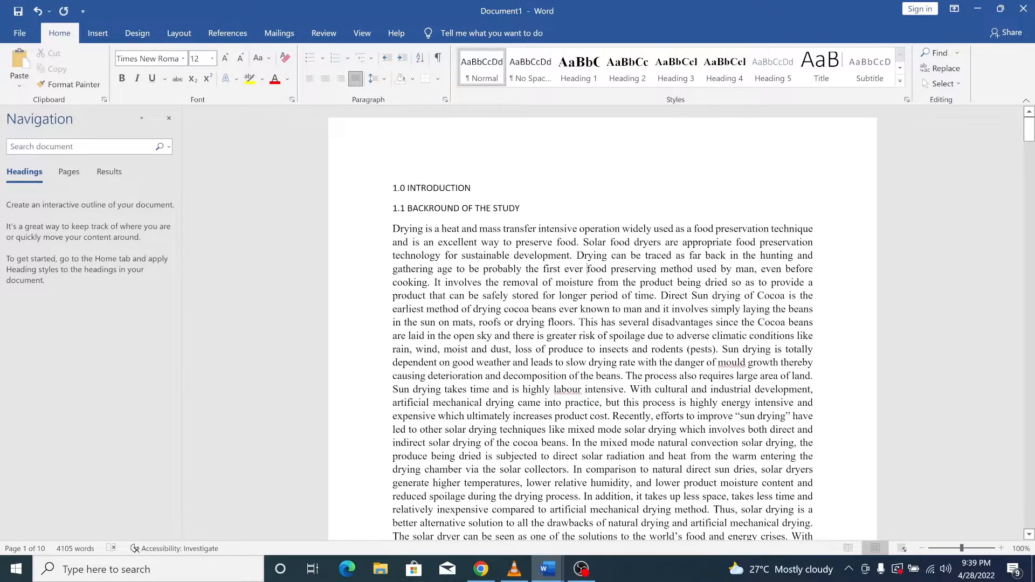
pyautogui.scroll(-3, 603, 323)
pyautogui.scroll(2, 603, 323)
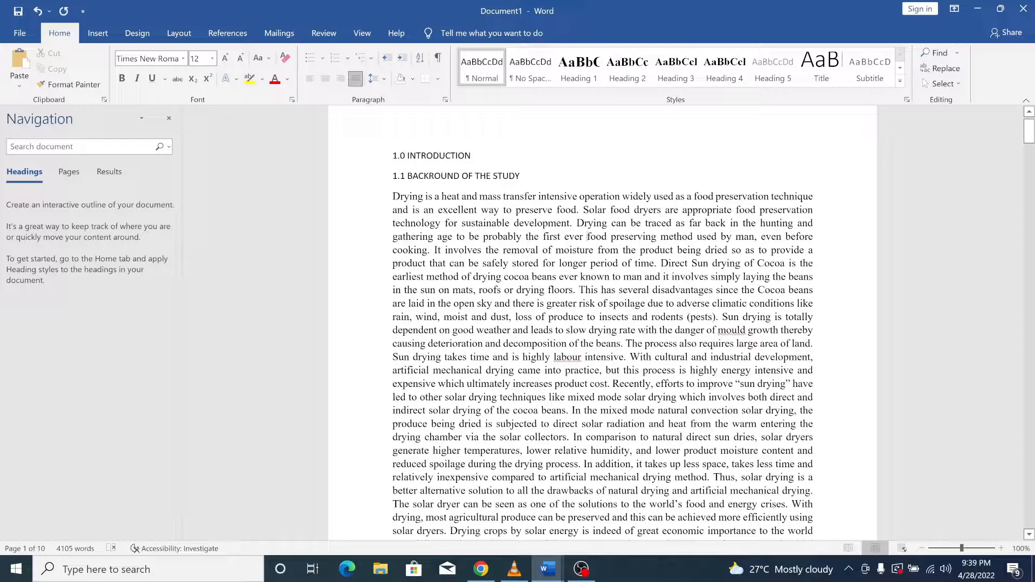
pyautogui.scroll(1, 602, 324)
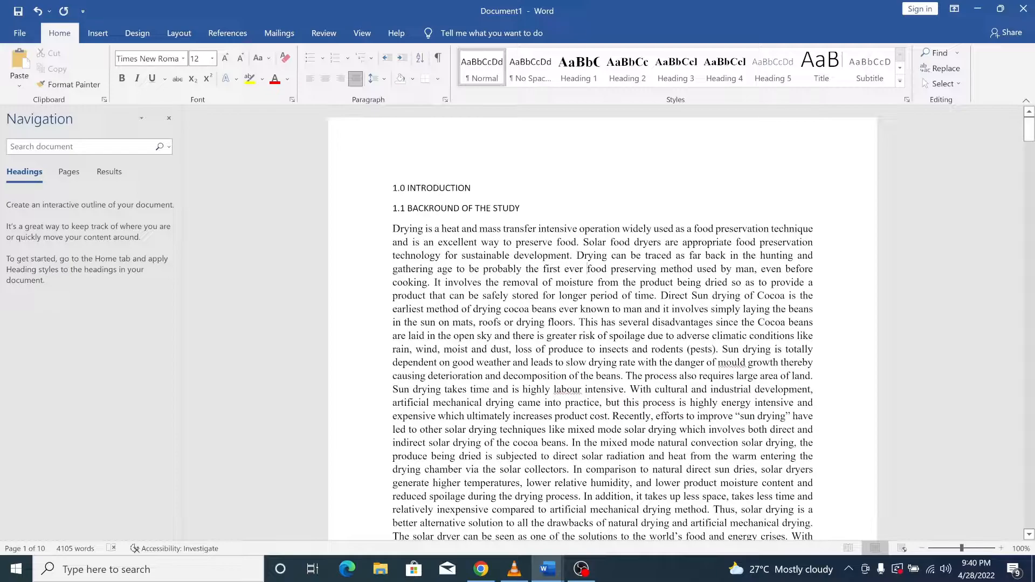
pyautogui.scroll(-2, 602, 322)
pyautogui.scroll(2, 602, 323)
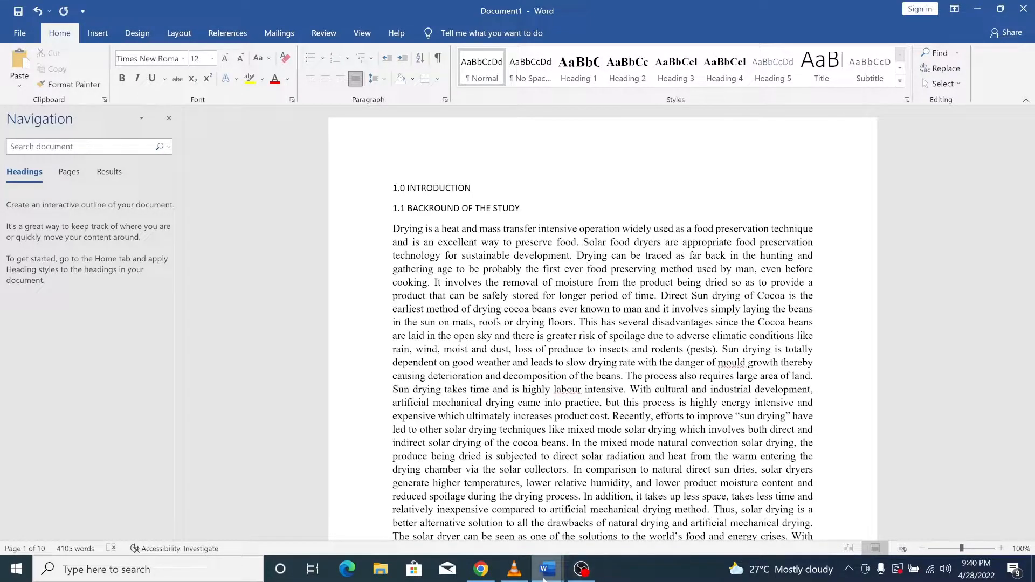
# - Recheck the highlighted instruction in Document3, and return to the first page of Document1
pyautogui.moveTo(533, 559)
pyautogui.click(621, 517)
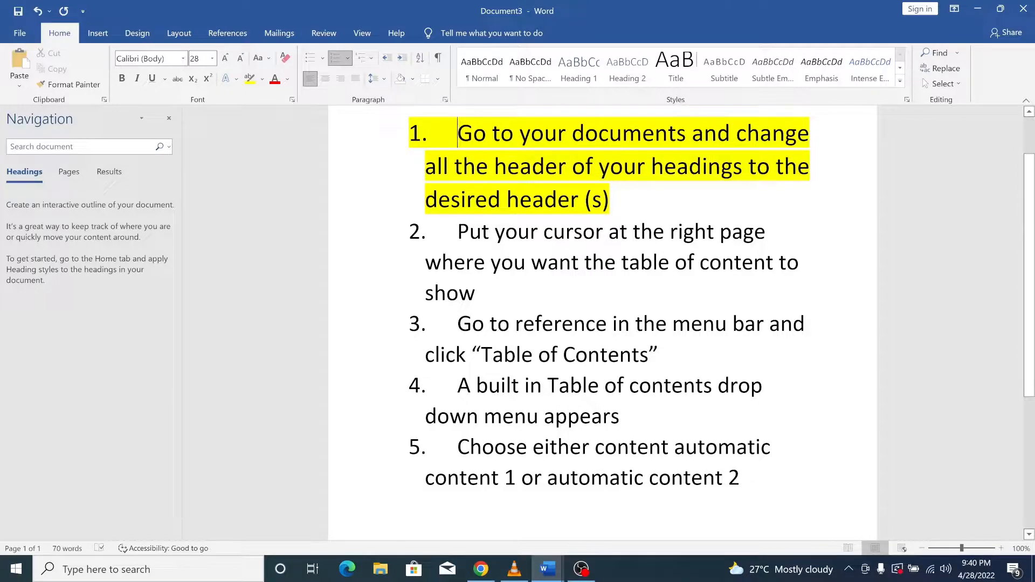
pyautogui.moveTo(545, 573)
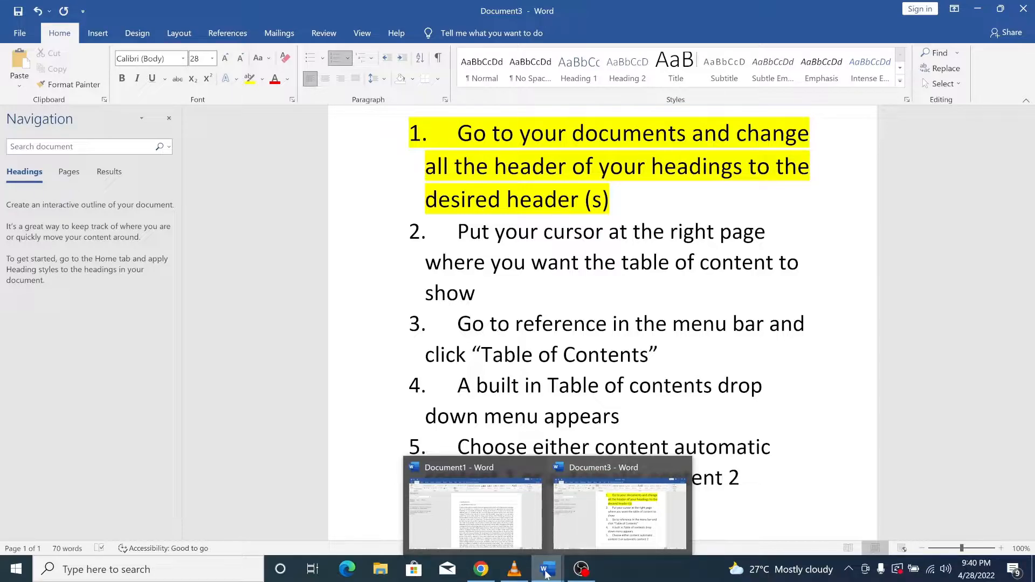
pyautogui.click(483, 521)
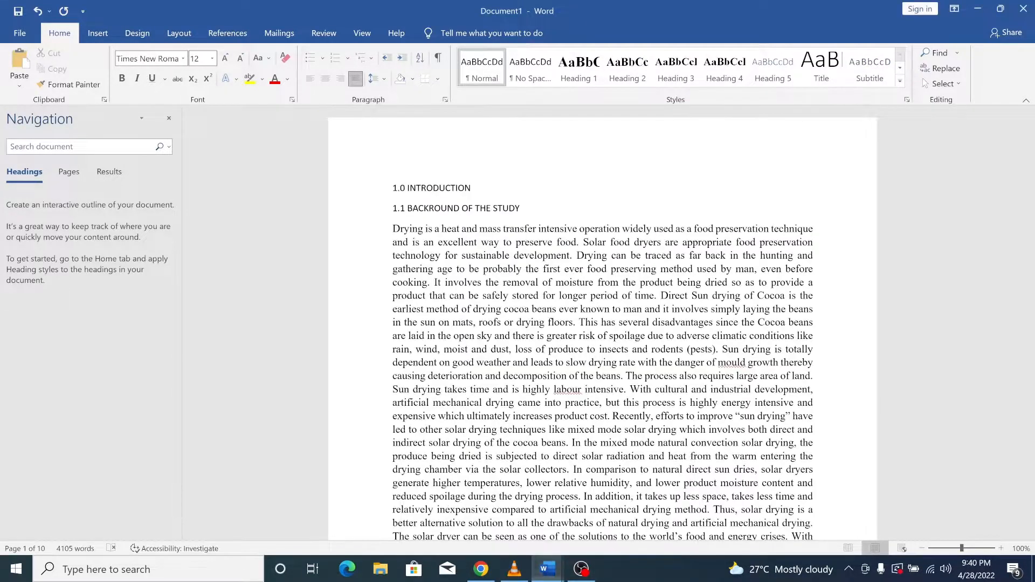
pyautogui.scroll(-2, 602, 324)
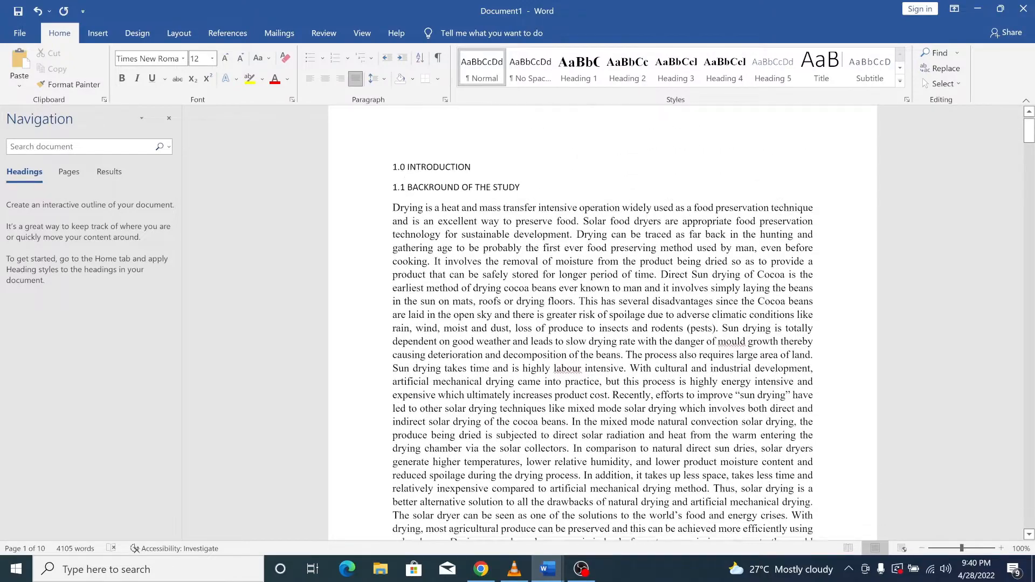
pyautogui.scroll(2, 603, 324)
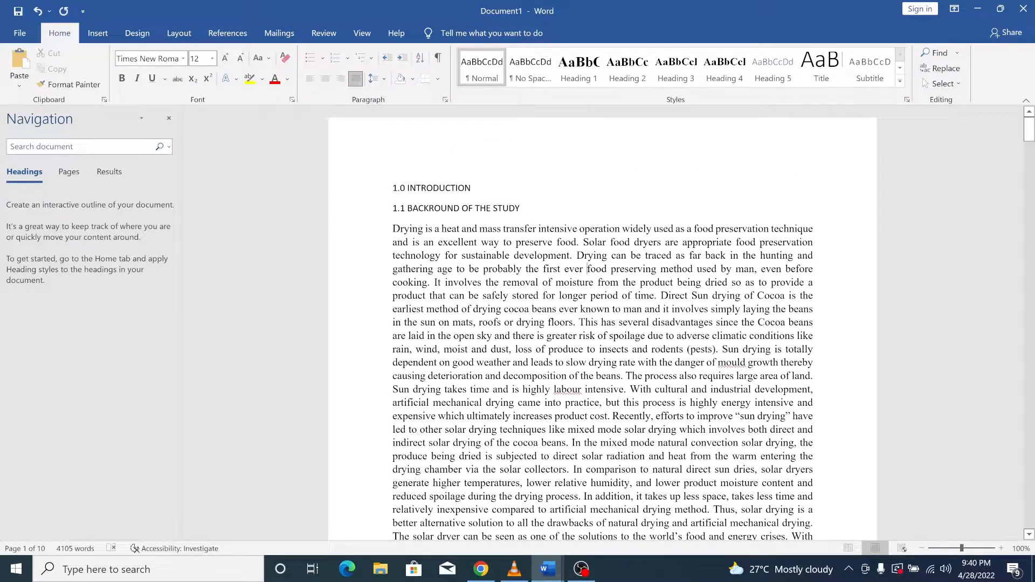
# - Examine the full gallery of styles available for the headings without applying any
pyautogui.moveTo(473, 190); pyautogui.dragTo(392, 189)
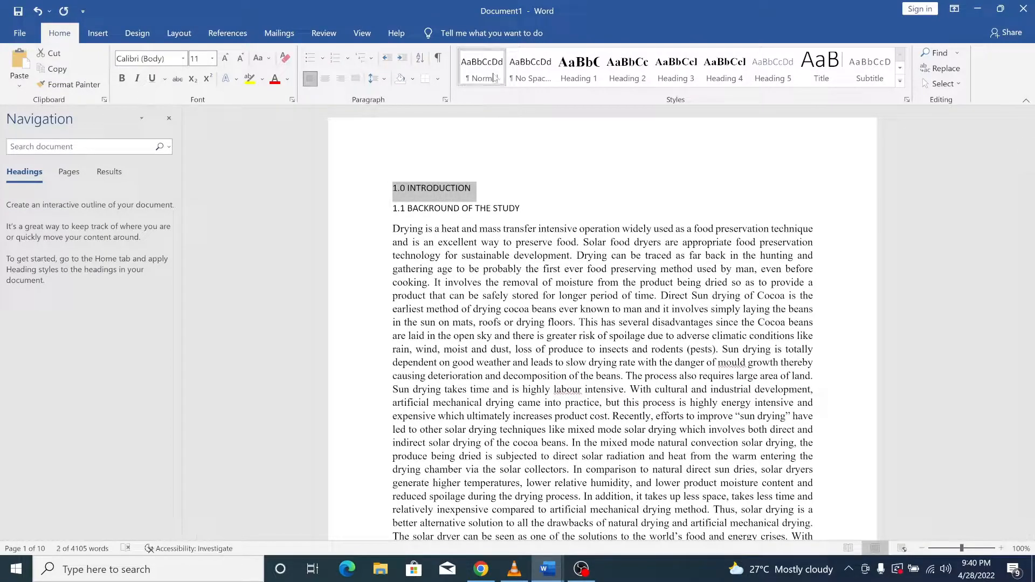
pyautogui.click(488, 228)
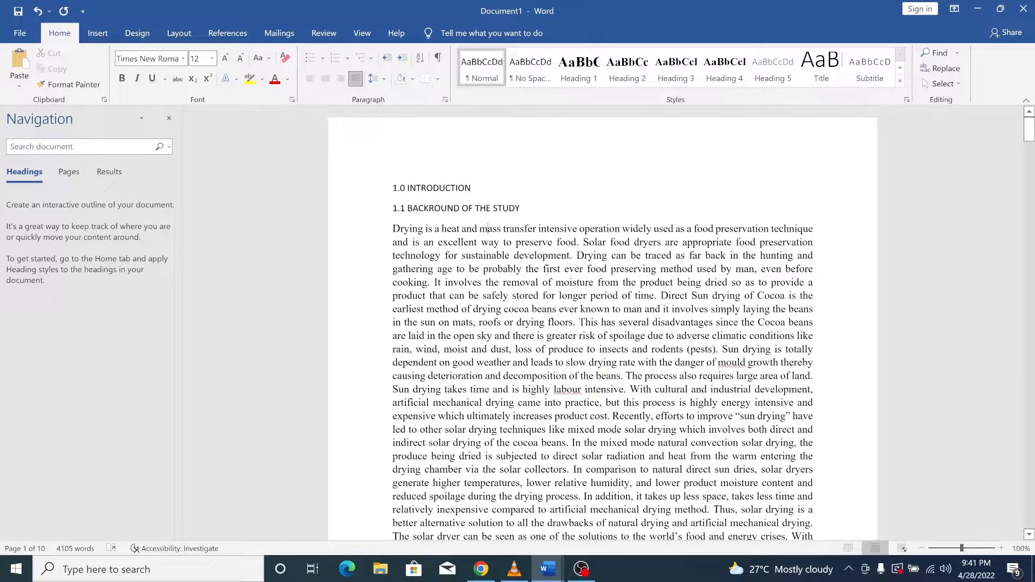
pyautogui.click(900, 81)
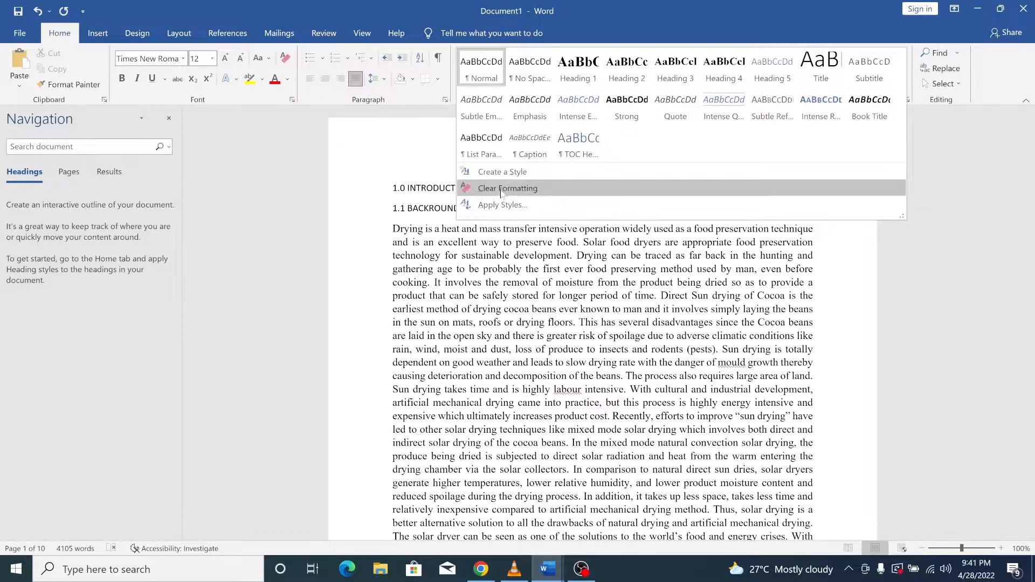
pyautogui.click(408, 165)
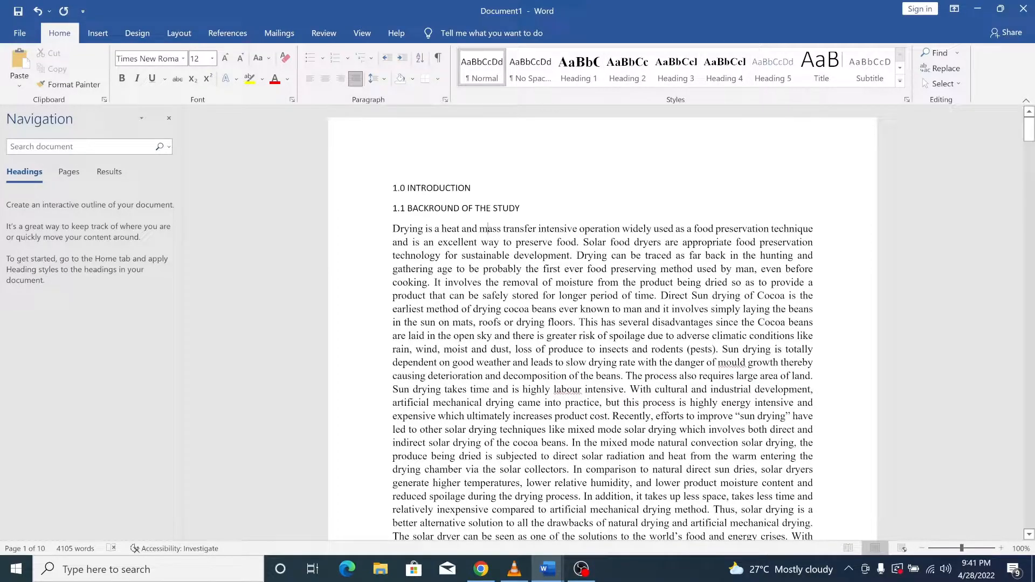
# - Apply the Heading 1 style to the "1.0 INTRODUCTION" line
pyautogui.moveTo(474, 187); pyautogui.dragTo(393, 187)
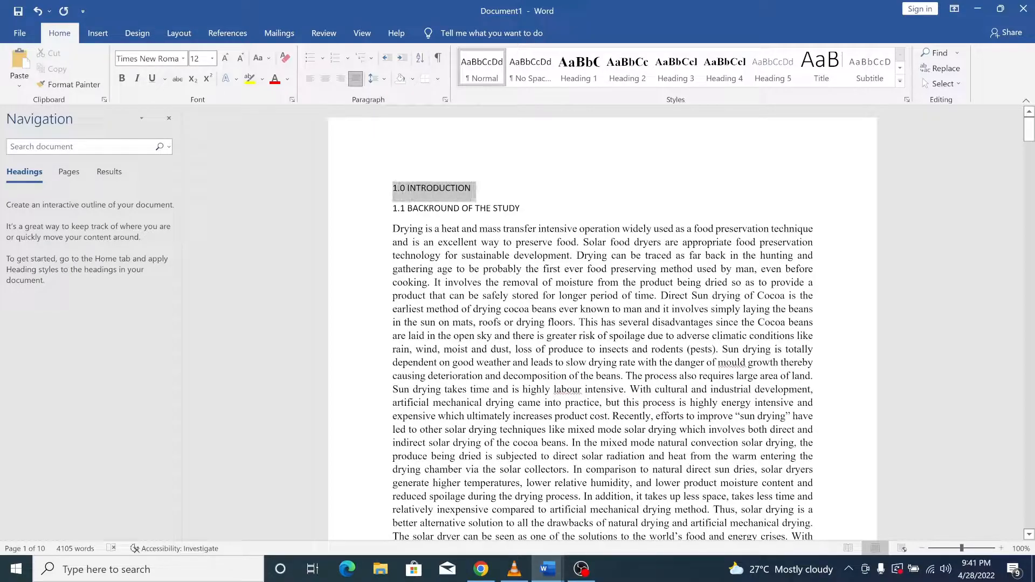
pyautogui.click(585, 69)
pyautogui.click(551, 187)
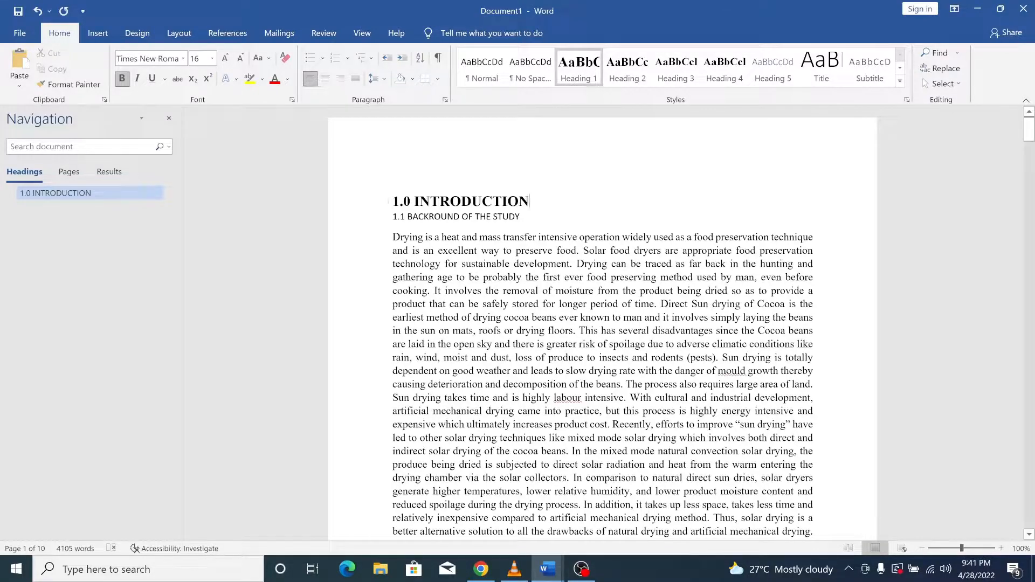
# - Apply the Heading 2 style to "1.1 BACKROUND OF THE STUDY" and "1.2 JUSTIFICATION"
pyautogui.moveTo(523, 217); pyautogui.dragTo(392, 217)
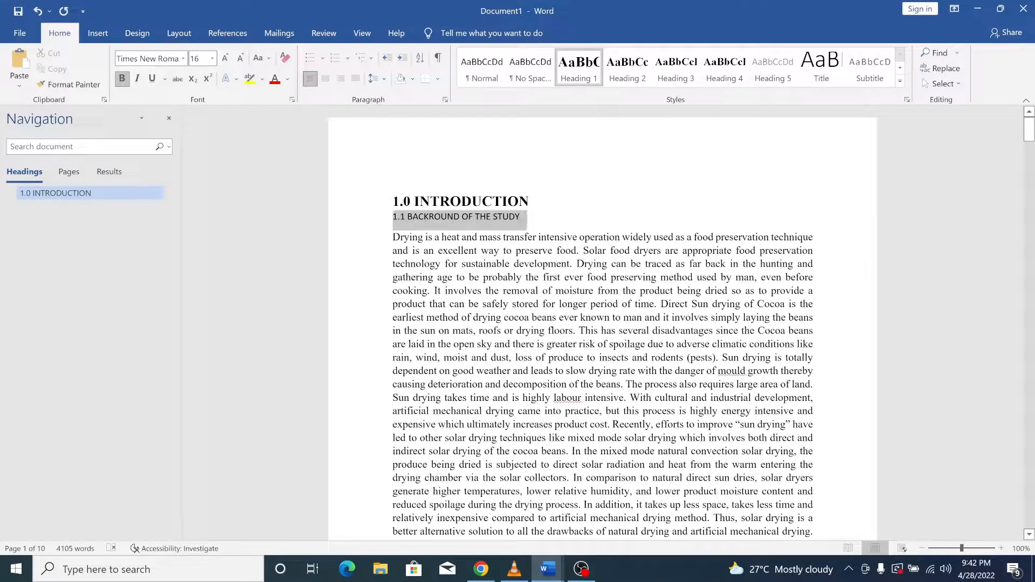
pyautogui.click(627, 69)
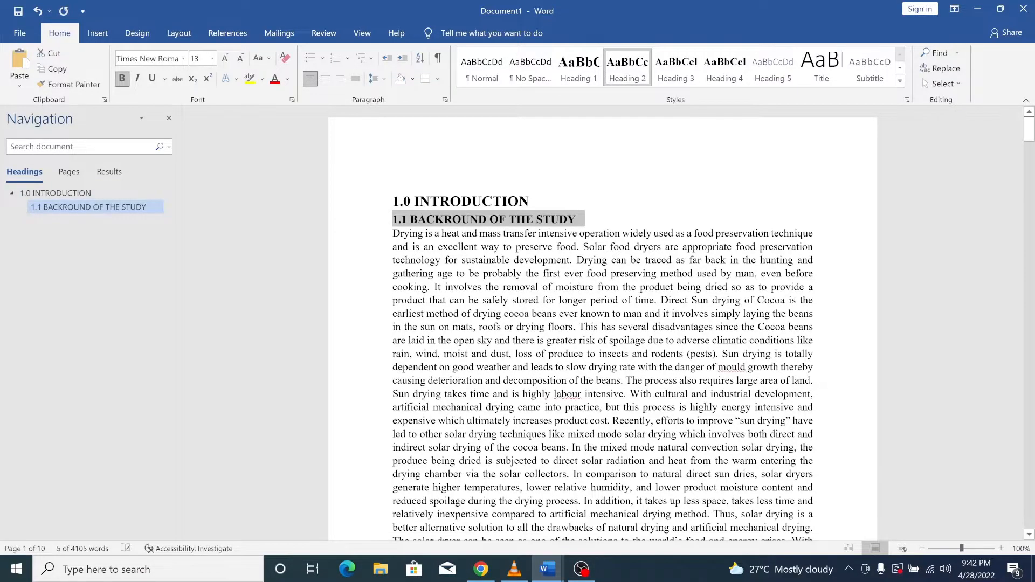
pyautogui.scroll(-2, 602, 323)
pyautogui.scroll(-9, 602, 324)
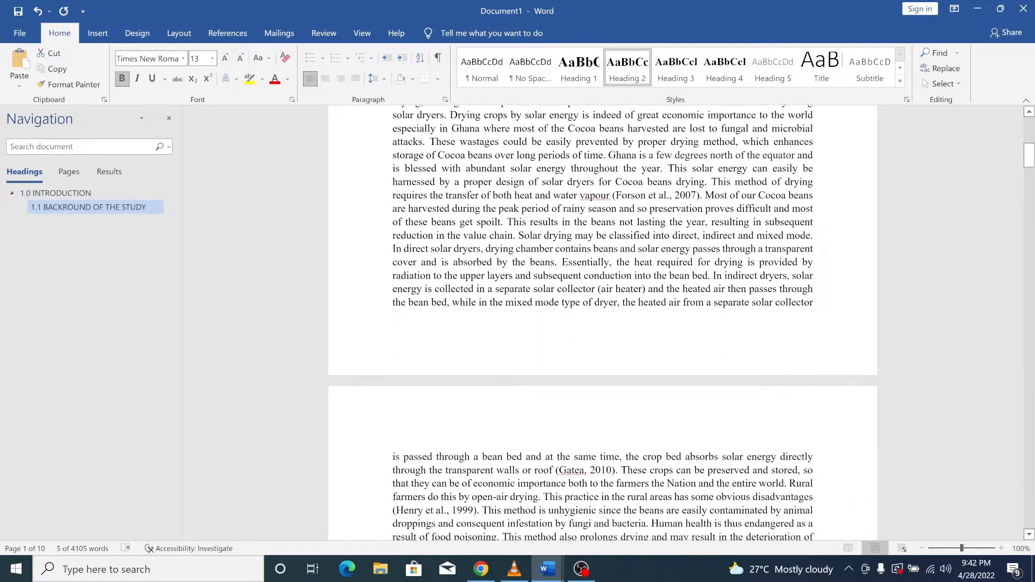
pyautogui.scroll(-5, 602, 324)
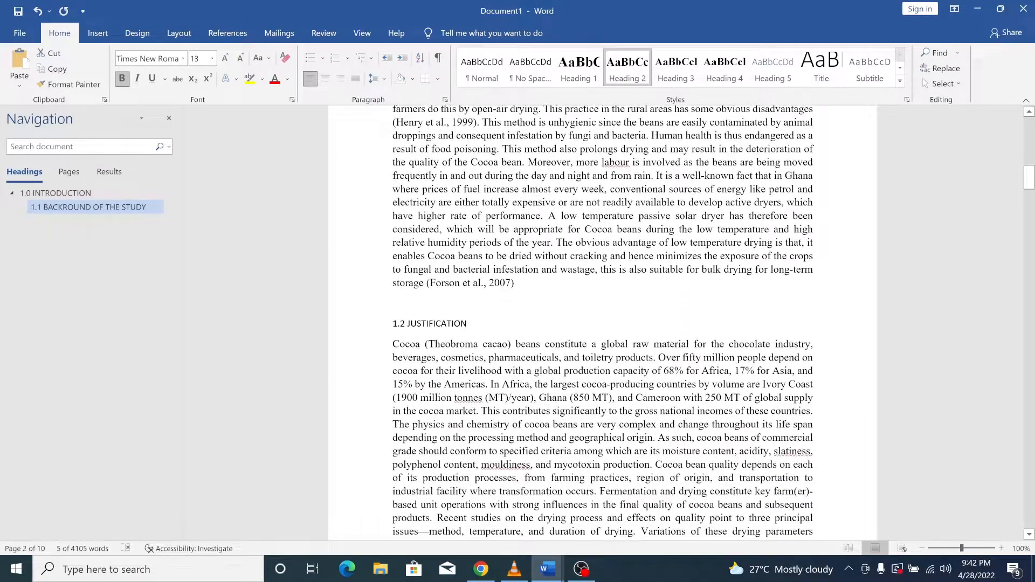
pyautogui.moveTo(468, 324); pyautogui.dragTo(393, 324)
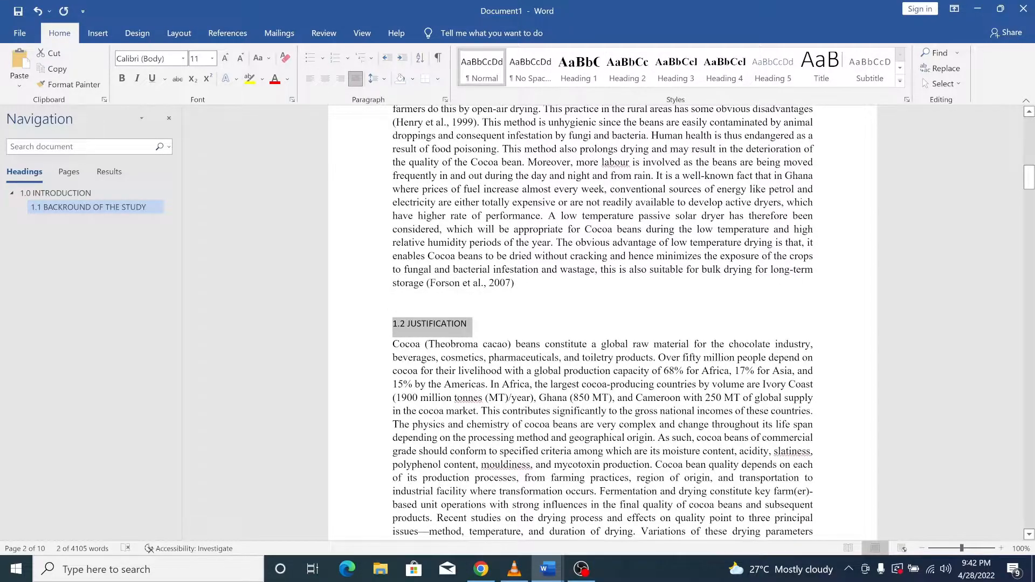
pyautogui.click(627, 69)
# - Apply the Heading 2 style to "1.3 PROBLEM STATEMENT" and "1.4 MAIN OBJECTIVE OF THE STUDY"
pyautogui.scroll(-2, 602, 323)
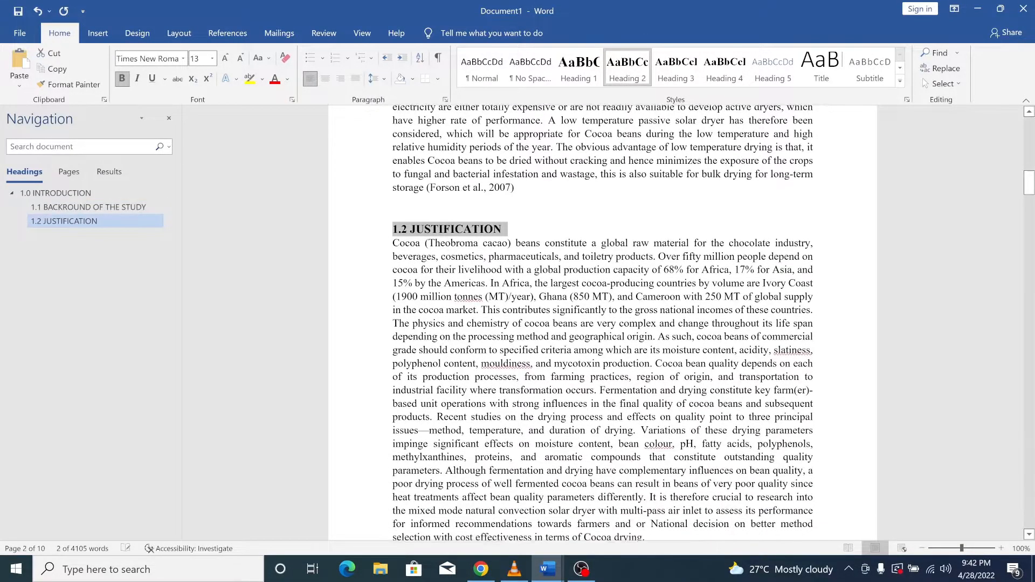
pyautogui.scroll(-7, 603, 324)
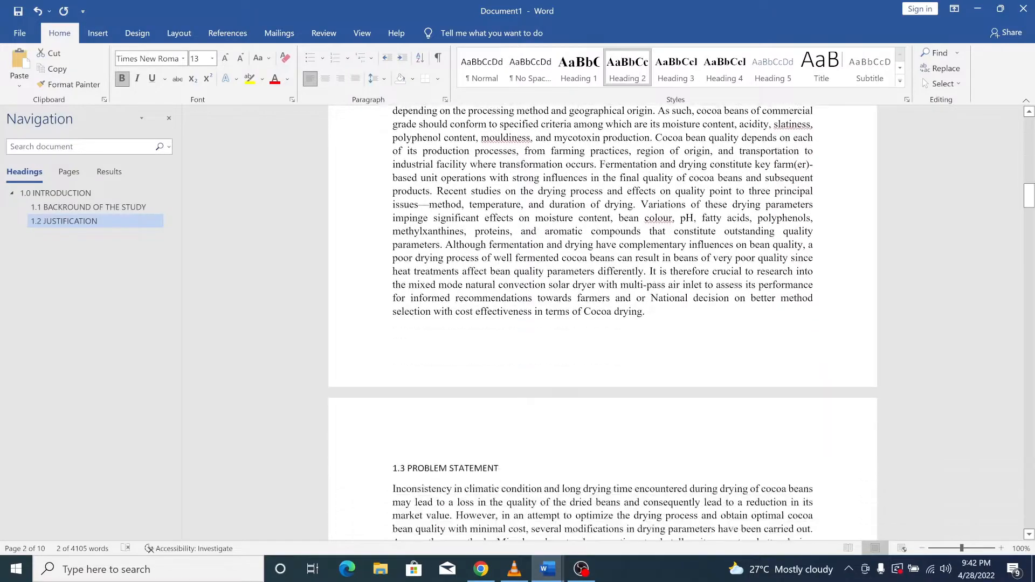
pyautogui.scroll(-1, 602, 324)
pyautogui.moveTo(502, 239); pyautogui.dragTo(392, 239)
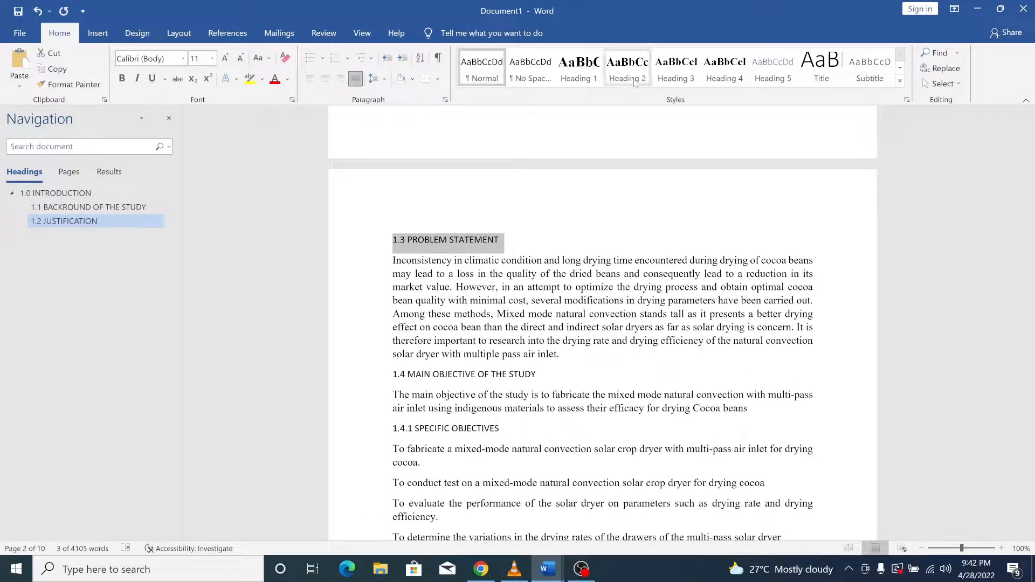
pyautogui.click(627, 69)
pyautogui.scroll(-2, 603, 324)
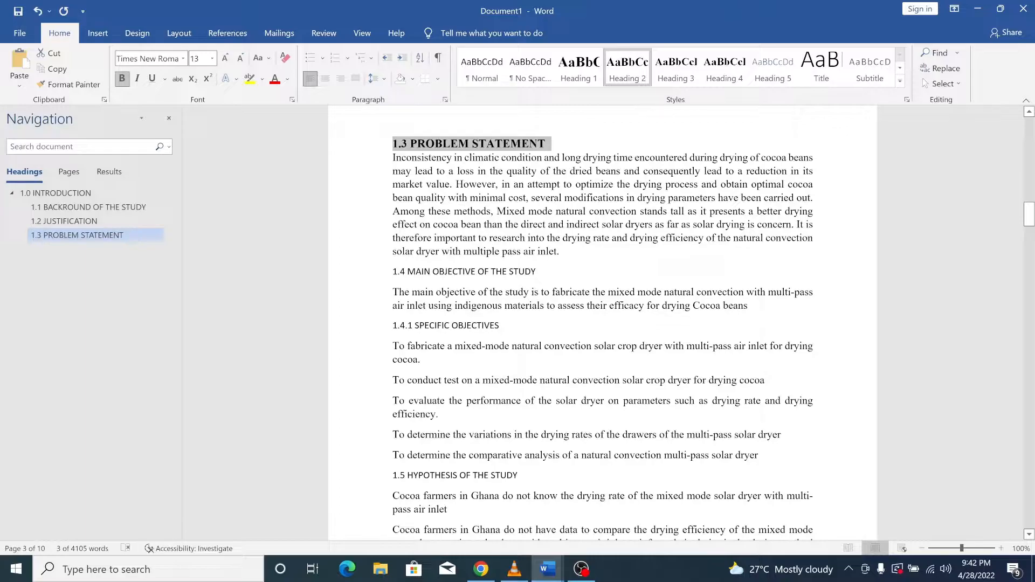
pyautogui.moveTo(541, 272); pyautogui.dragTo(392, 271)
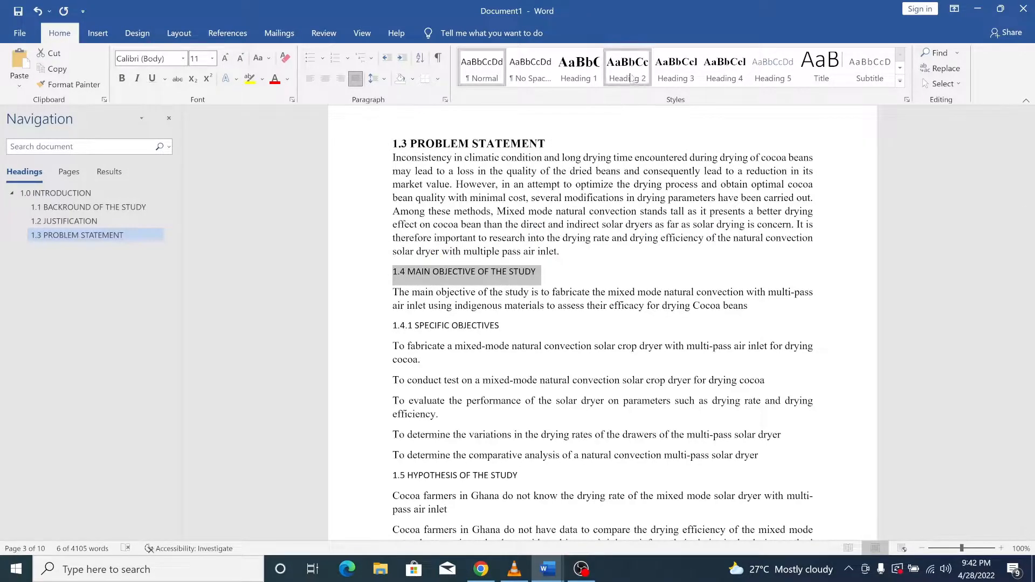
pyautogui.click(626, 81)
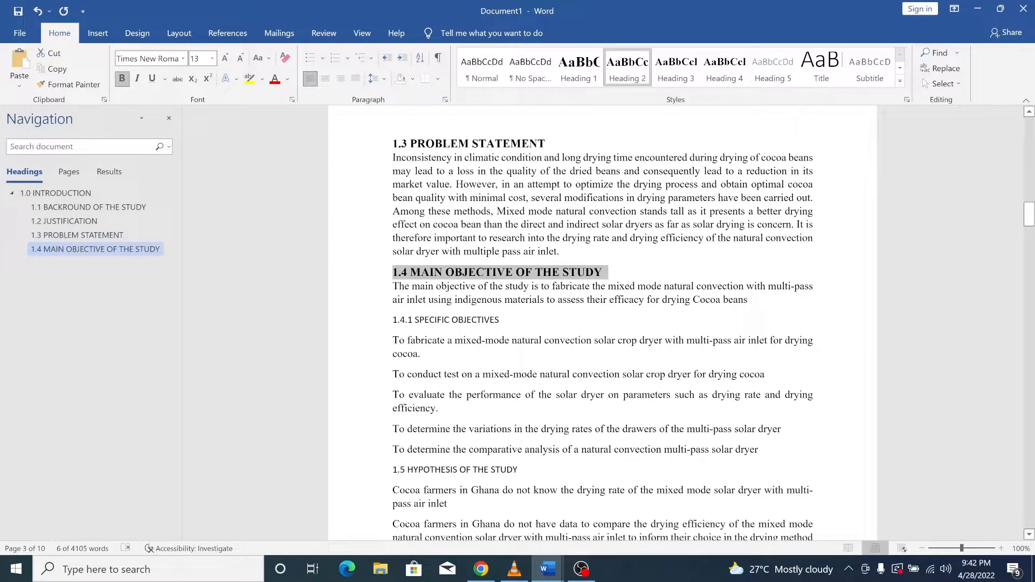
# - Apply the Heading 3 style to the "1.4.1 SPECIFIC OBJECTIVES" line
pyautogui.moveTo(501, 319); pyautogui.dragTo(392, 320)
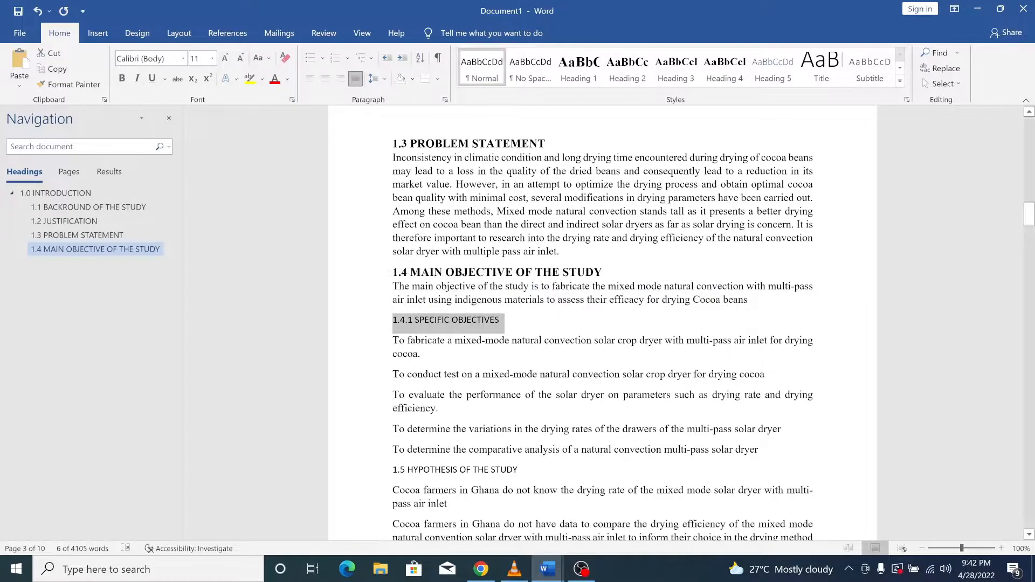
pyautogui.click(676, 70)
pyautogui.scroll(-2, 593, 324)
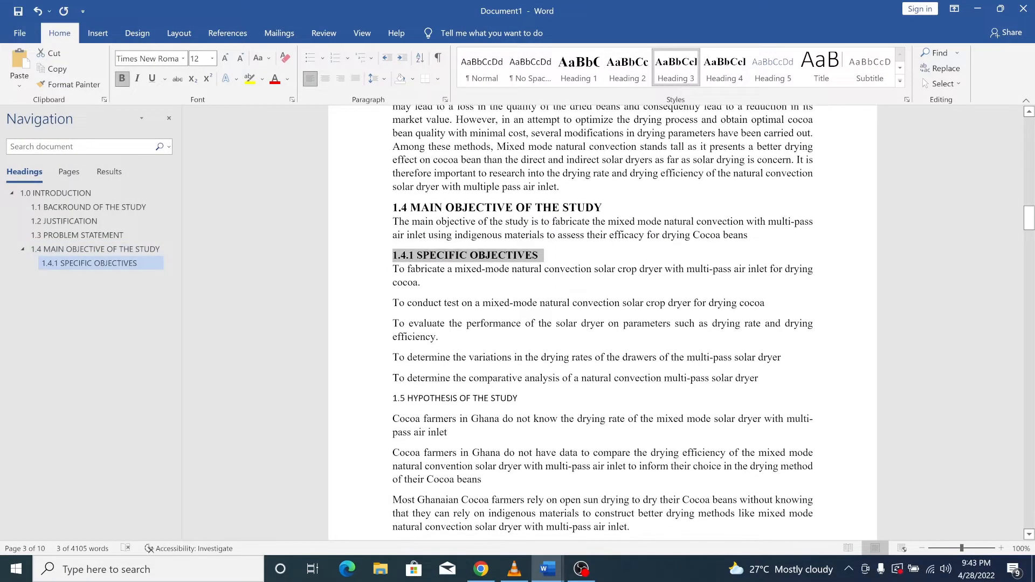
# - Apply the Heading 2 style to "1.6 SCOPE OF STUDY" and "1.7 STRUCTURE OF THE PROJECT REPORT"
pyautogui.scroll(-7, 594, 323)
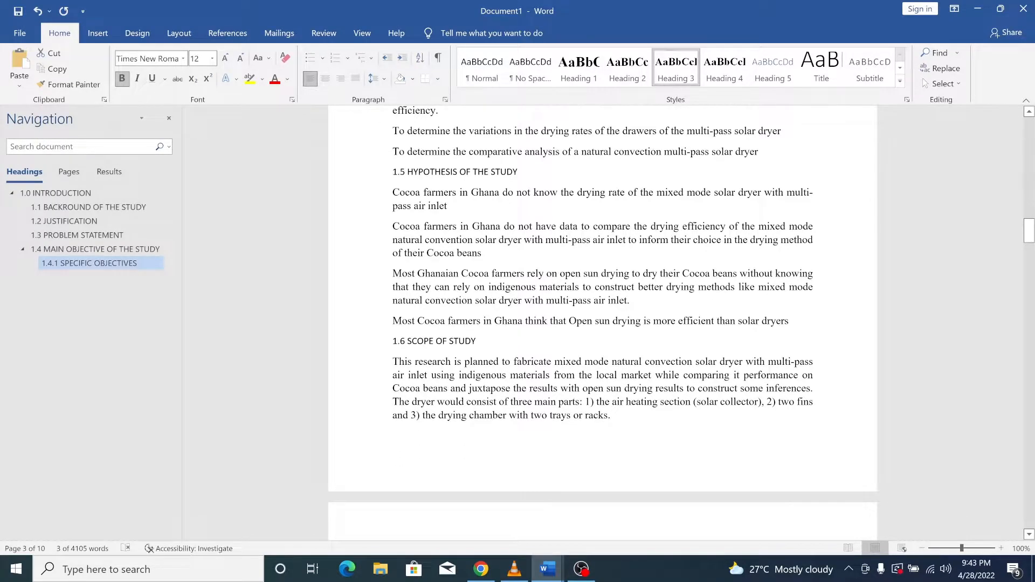
pyautogui.moveTo(479, 341); pyautogui.dragTo(392, 341)
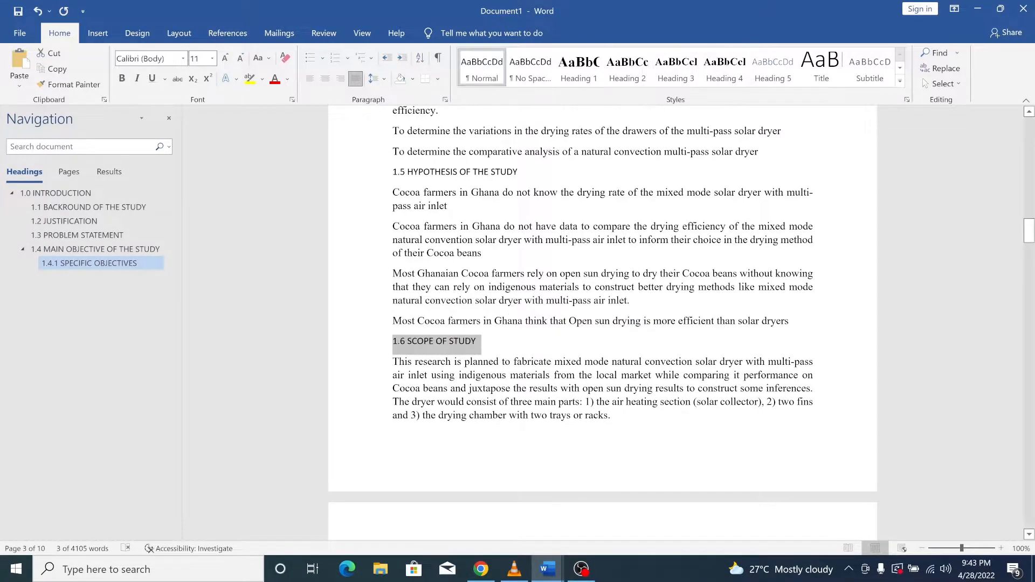
pyautogui.click(624, 76)
pyautogui.scroll(-6, 579, 305)
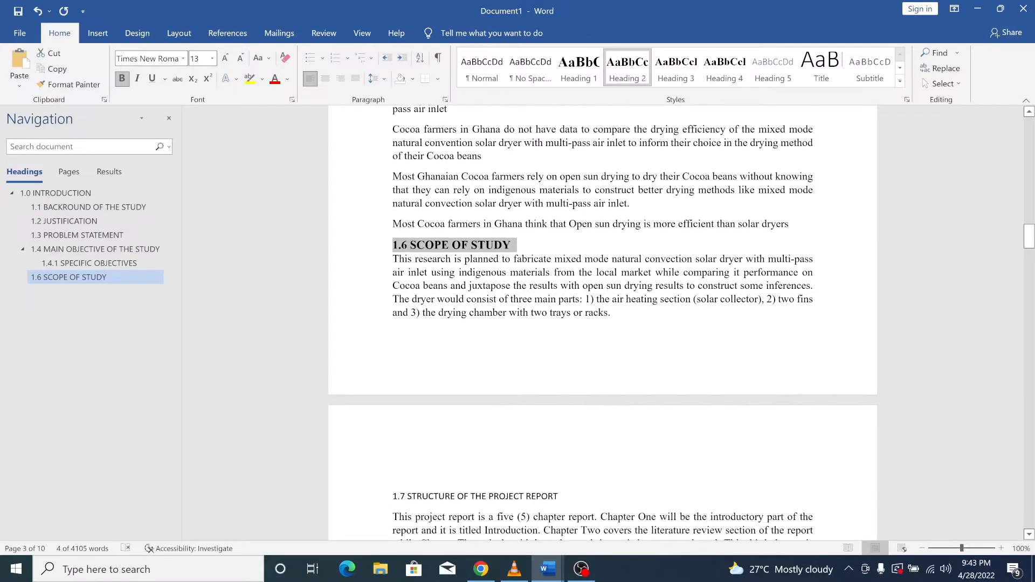
pyautogui.moveTo(562, 400); pyautogui.dragTo(392, 400)
pyautogui.click(614, 79)
# - Apply the Heading 1 style to the "CHAPTER TWO" and "2.0 LITERATURE REVIEW" lines
pyautogui.scroll(-5, 614, 79)
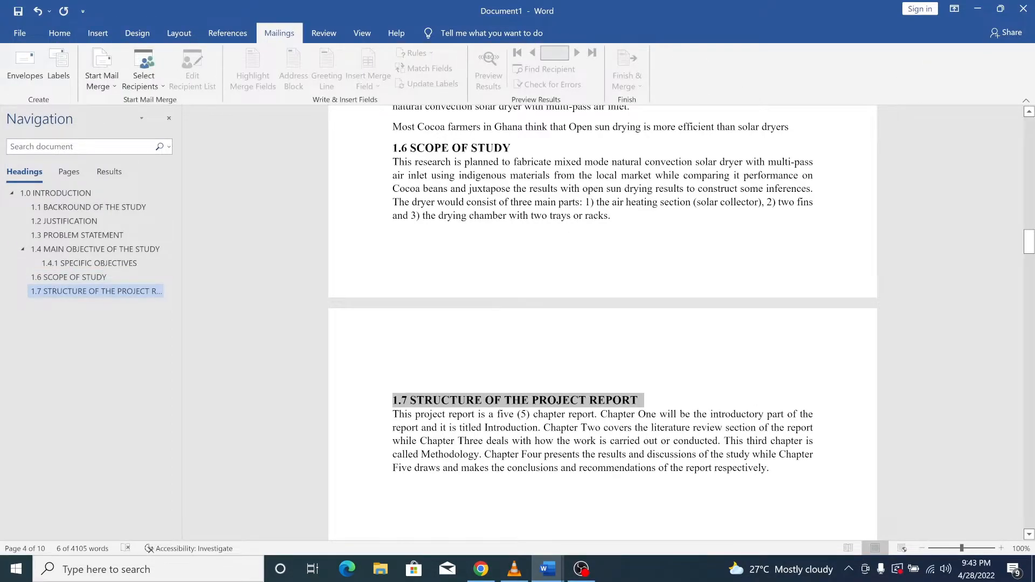
pyautogui.scroll(-4, 602, 324)
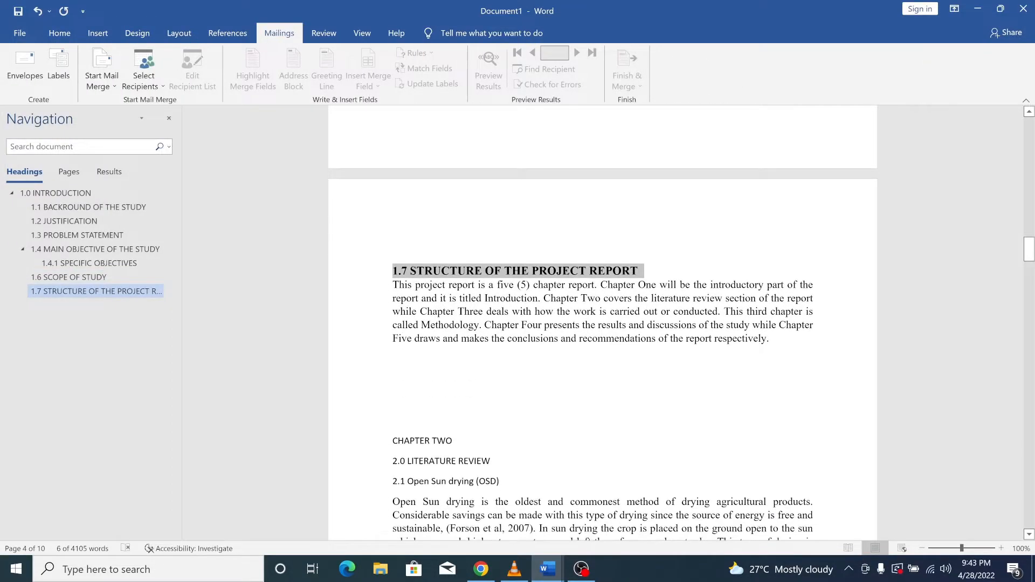
pyautogui.click(58, 33)
pyautogui.scroll(-4, 602, 270)
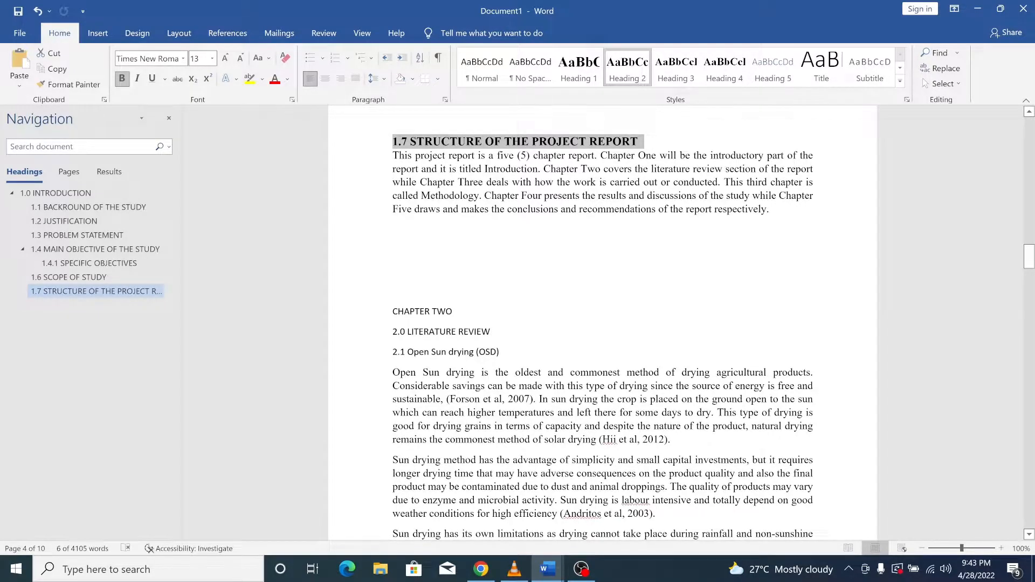
pyautogui.moveTo(393, 312); pyautogui.dragTo(491, 333)
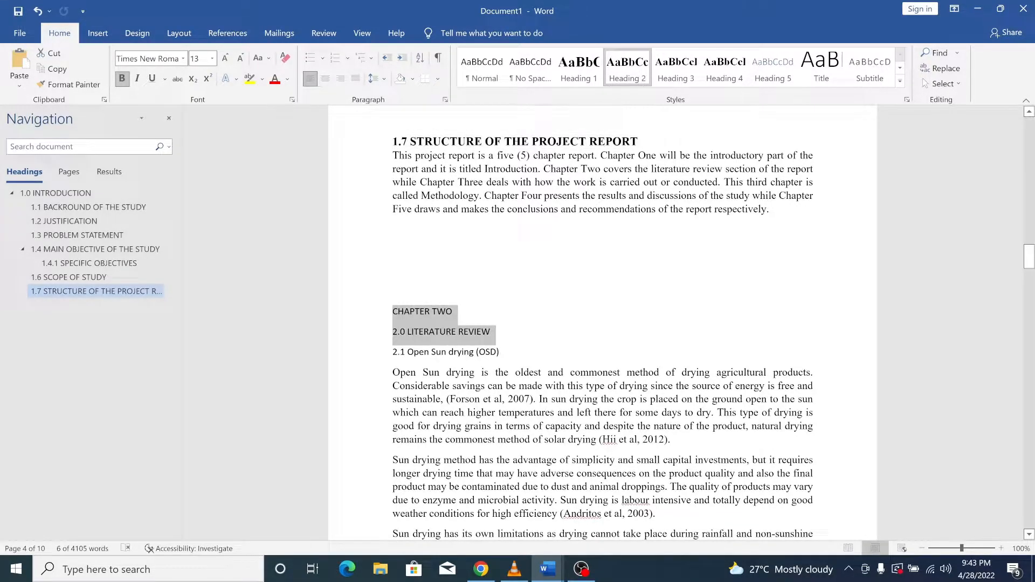
pyautogui.click(568, 80)
# - Apply the Heading 2 style to "2.1 Open Sun drying (OSD)" and "2.2 Solar drying"
pyautogui.scroll(-3, 603, 324)
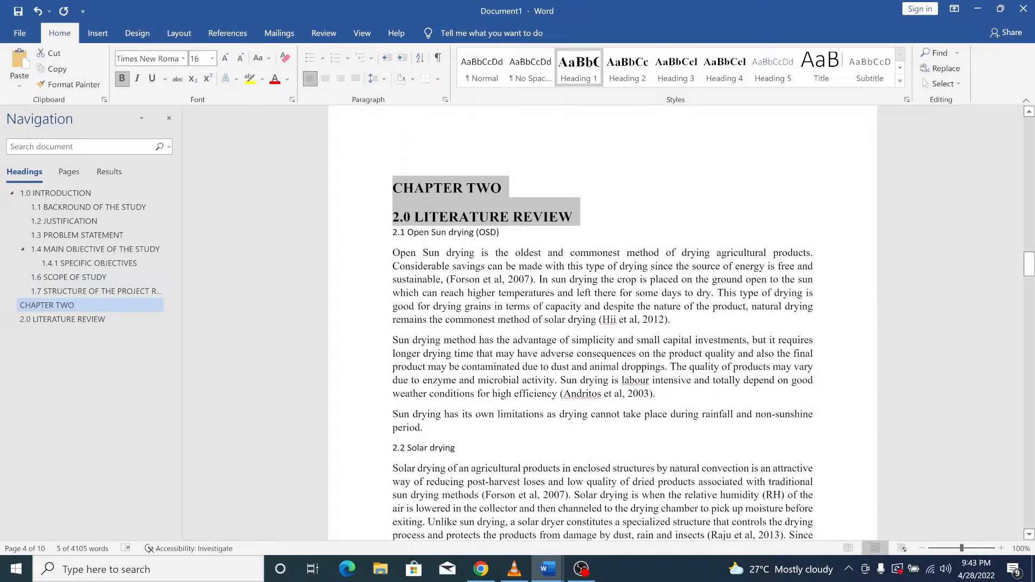
pyautogui.moveTo(501, 233); pyautogui.dragTo(393, 233)
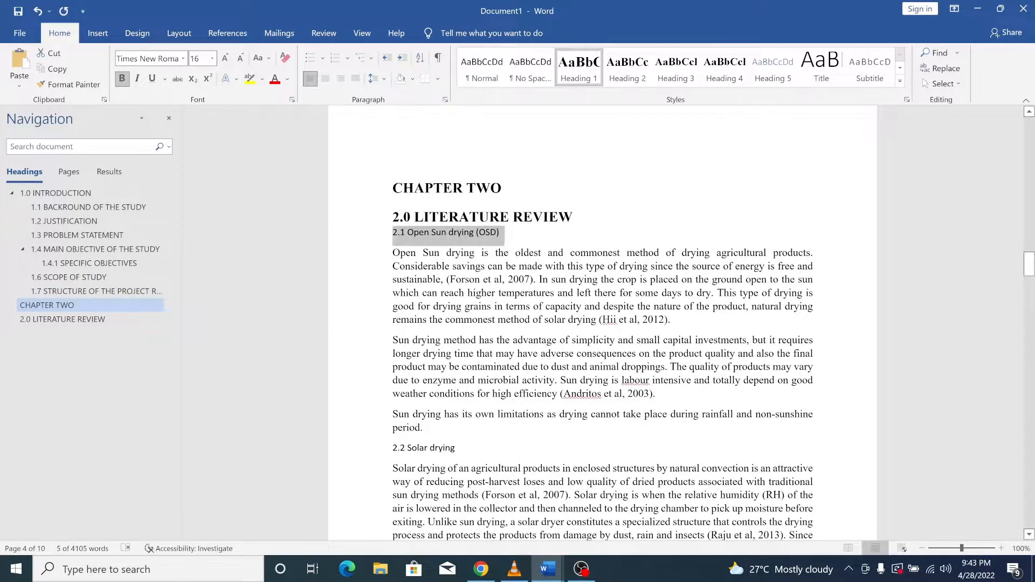
pyautogui.click(627, 69)
pyautogui.scroll(-3, 602, 324)
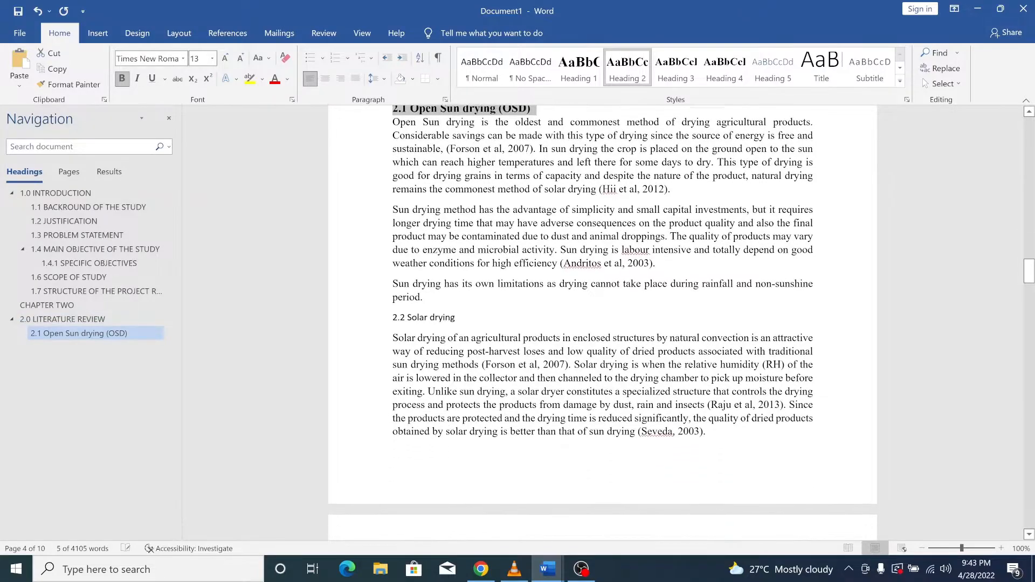
pyautogui.moveTo(456, 315); pyautogui.dragTo(392, 315)
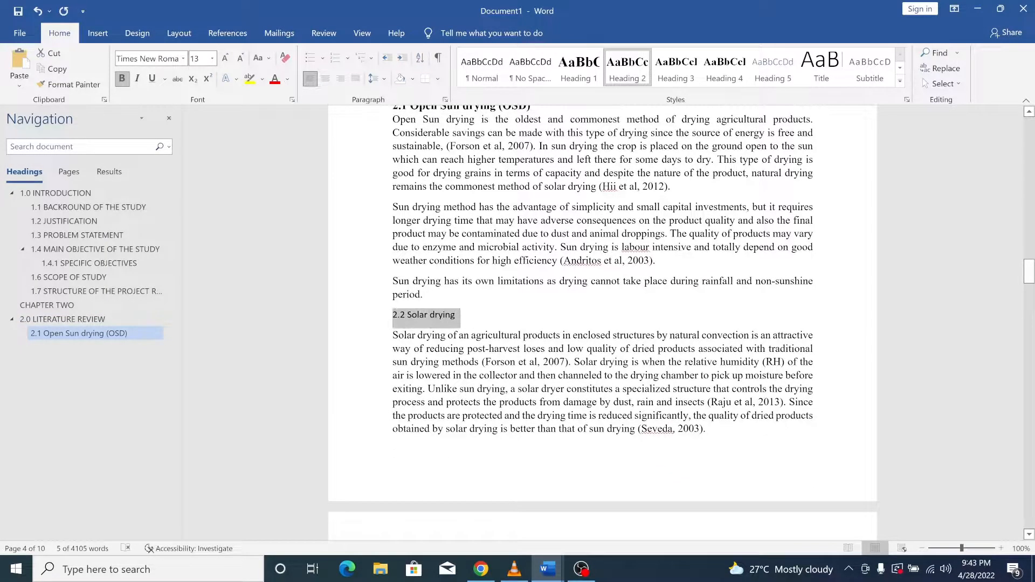
pyautogui.click(619, 71)
# - Select the section titles numbered 2.2.1, 2.2.1.1 and 2.2.1.2 together, leaving their body text out
pyautogui.scroll(-8, 602, 324)
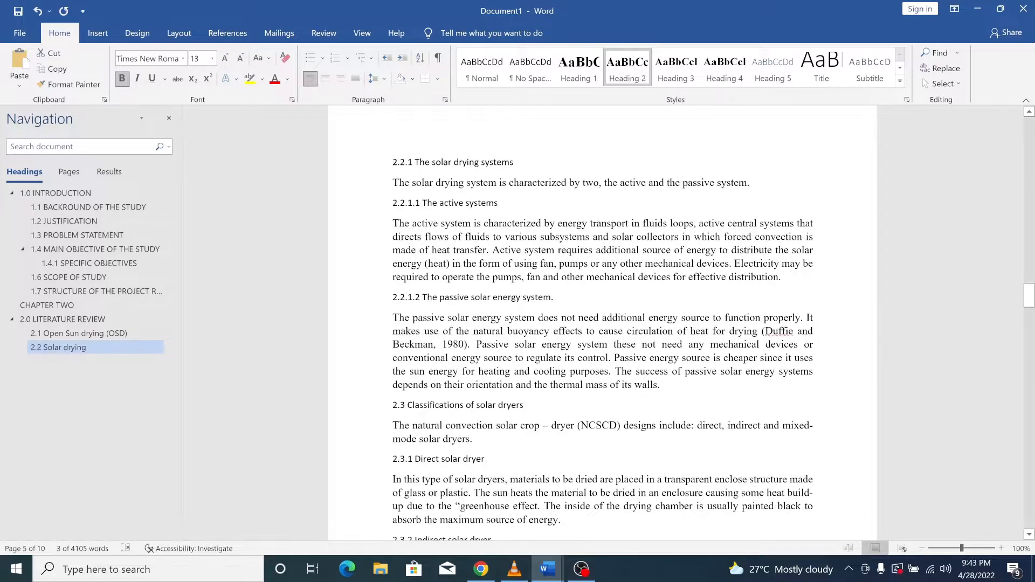
pyautogui.moveTo(517, 162); pyautogui.dragTo(393, 162)
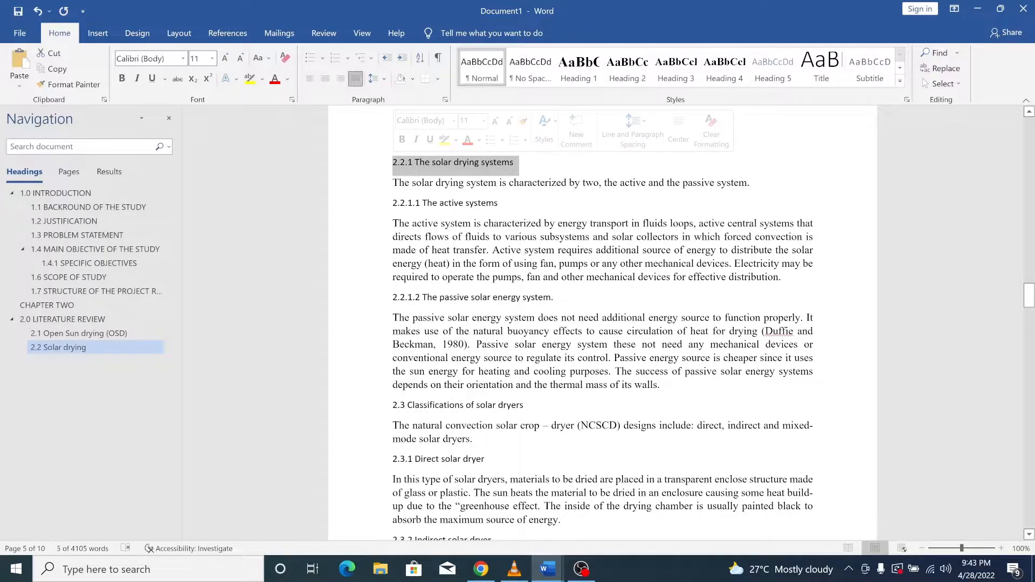
pyautogui.moveTo(498, 202); pyautogui.dragTo(393, 203)
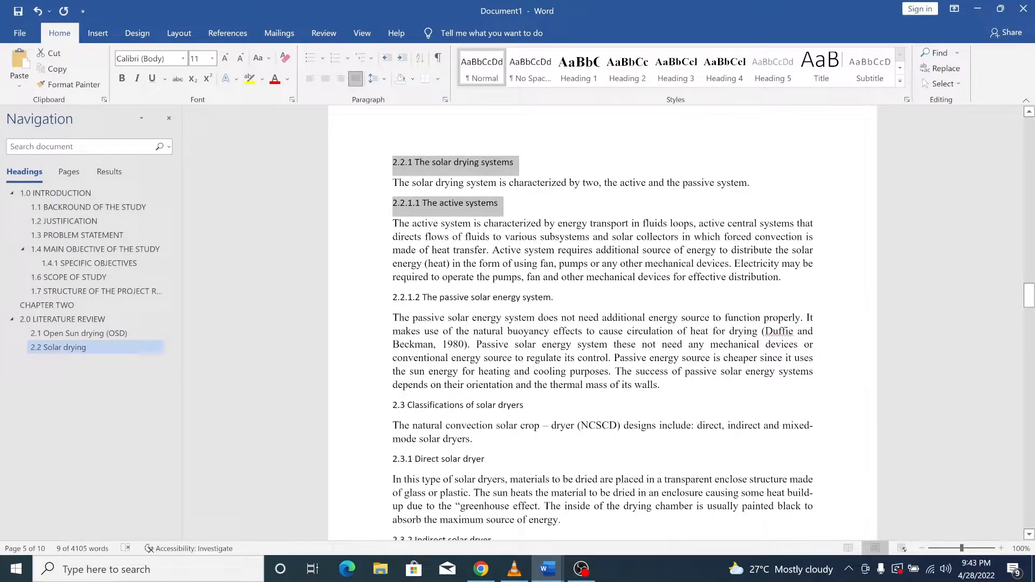
pyautogui.moveTo(560, 297); pyautogui.dragTo(392, 297)
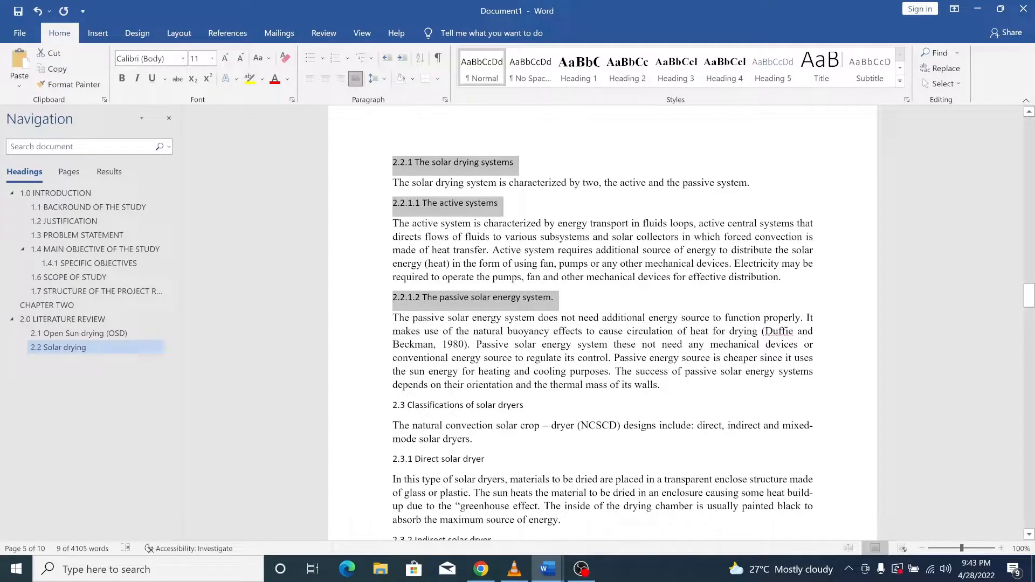
pyautogui.scroll(-3, 563, 303)
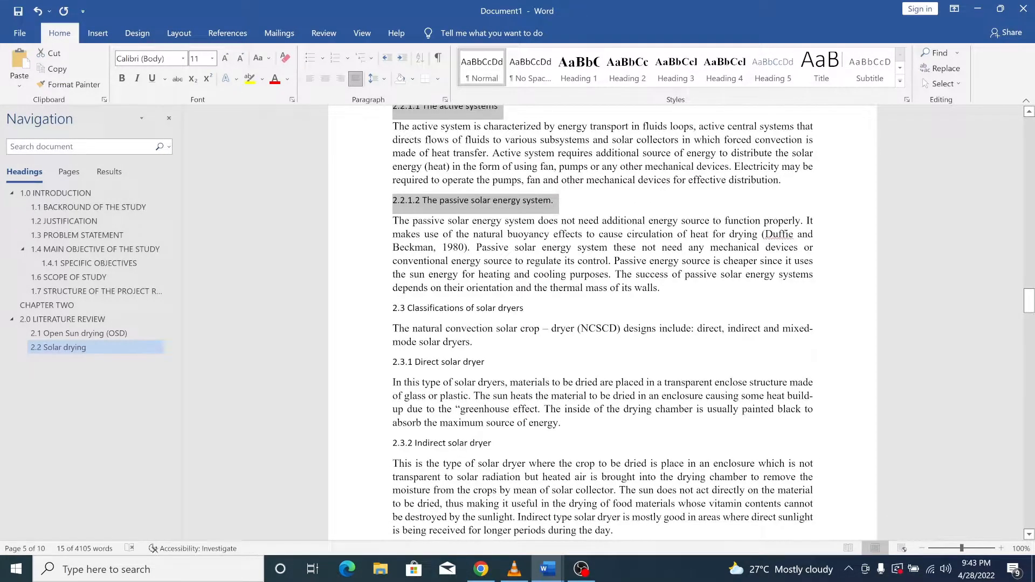
# - Try the Heading 2 style on the selected titles 2.2.1, 2.2.1.1 and 2.2.1.2, and undo it
pyautogui.moveTo(523, 308)
pyautogui.mouseDown()
pyautogui.moveTo(406, 308)
pyautogui.moveTo(523, 309)
pyautogui.mouseUp()
pyautogui.click(628, 66)
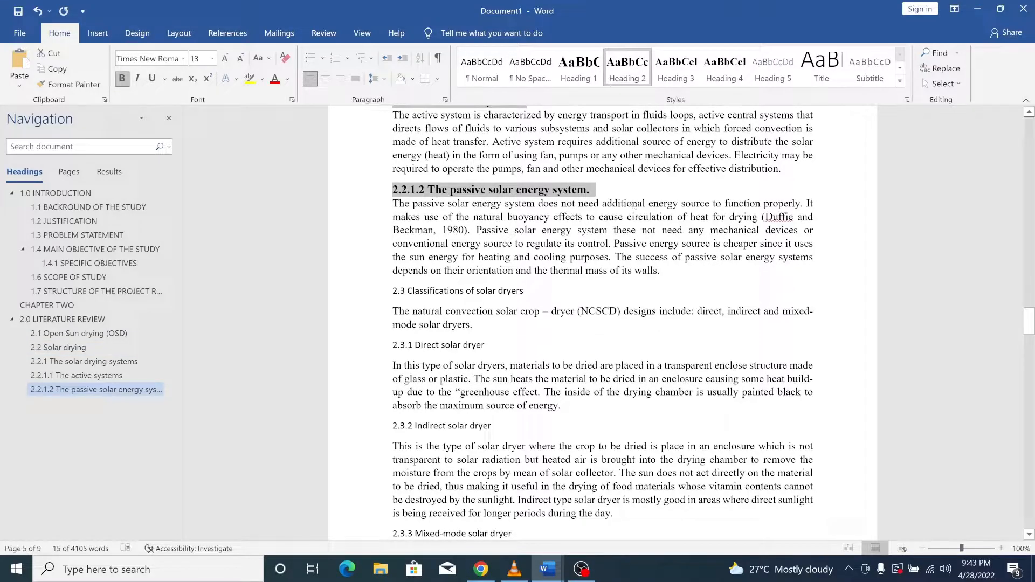
pyautogui.moveTo(528, 291); pyautogui.dragTo(392, 291)
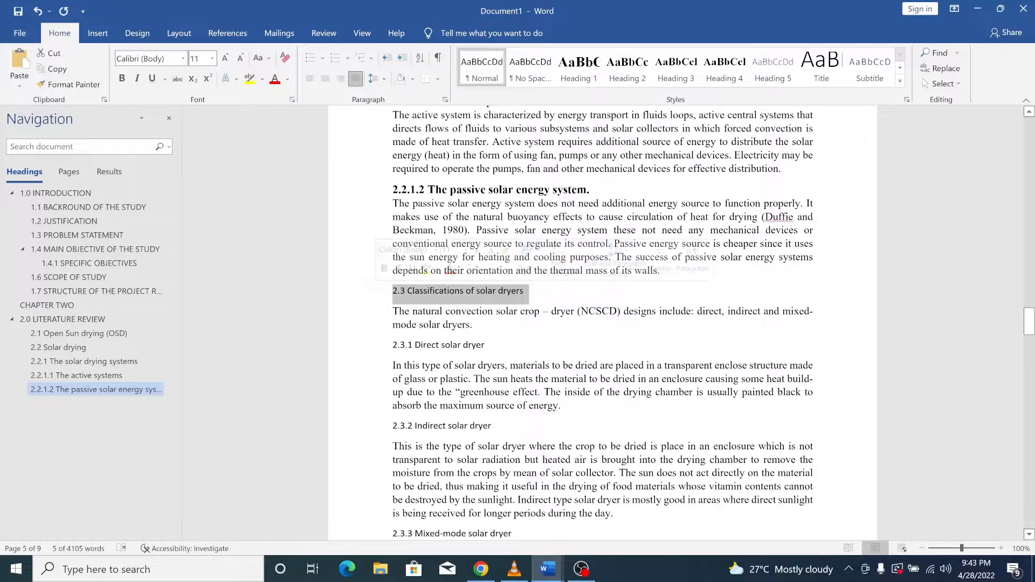
pyautogui.click(564, 270)
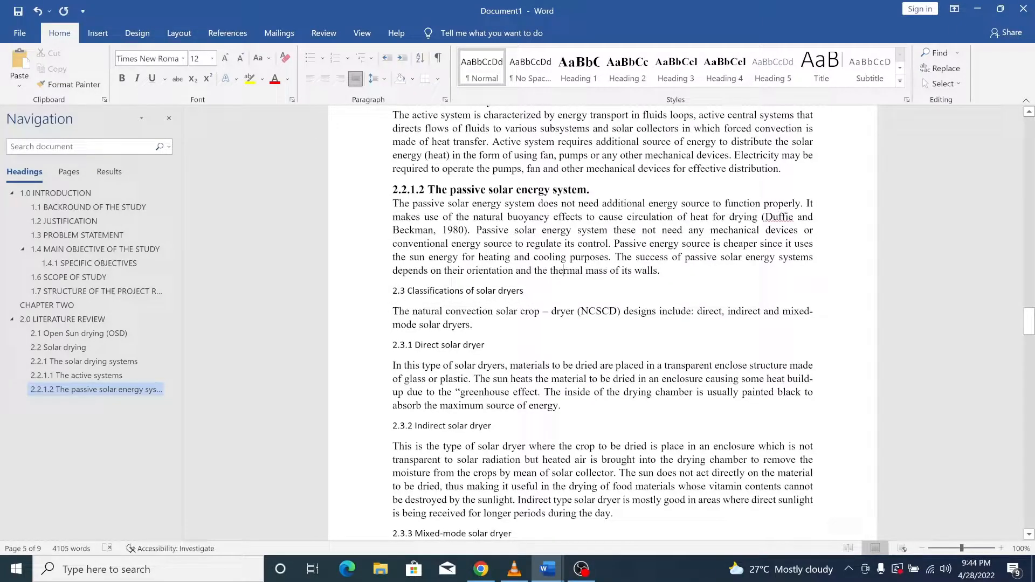
pyautogui.hotkey('ctrl', 'z')
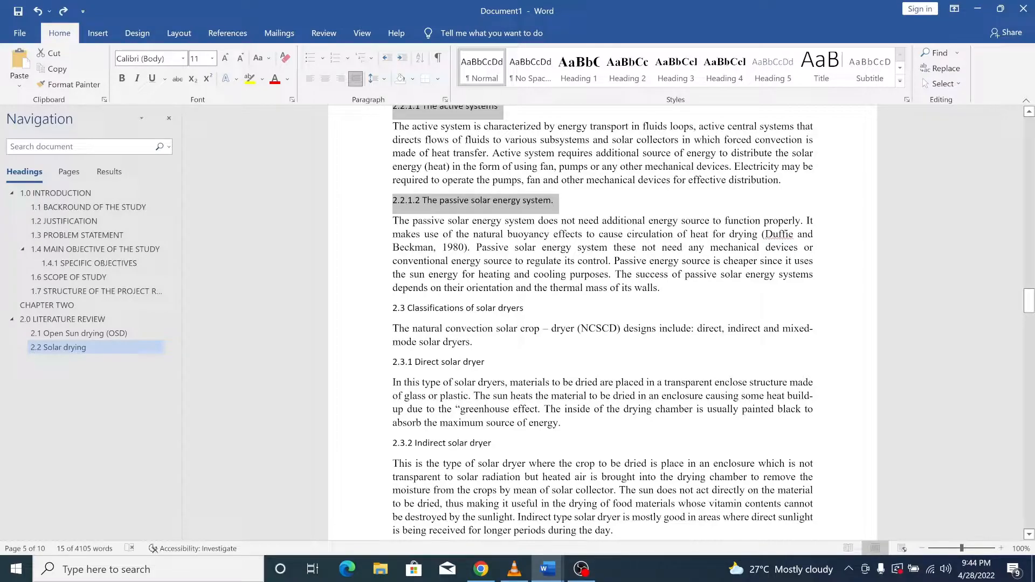
# - Apply Heading 3 to the selected titles 2.2.1, 2.2.1.1 and 2.2.1.2, and Heading 2 to "2.3 Classifications of solar dryers"
pyautogui.click(676, 69)
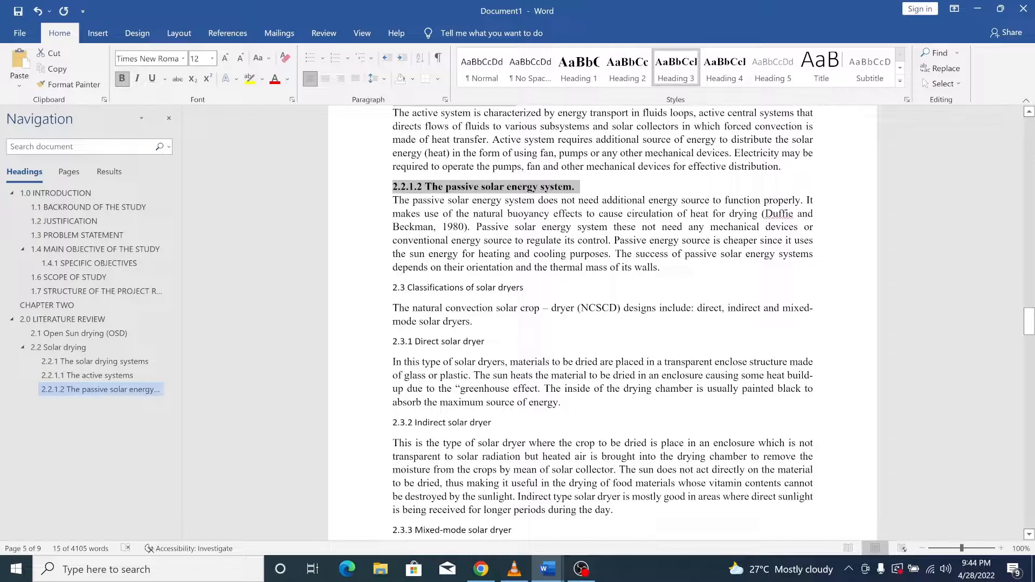
pyautogui.moveTo(525, 287); pyautogui.dragTo(393, 287)
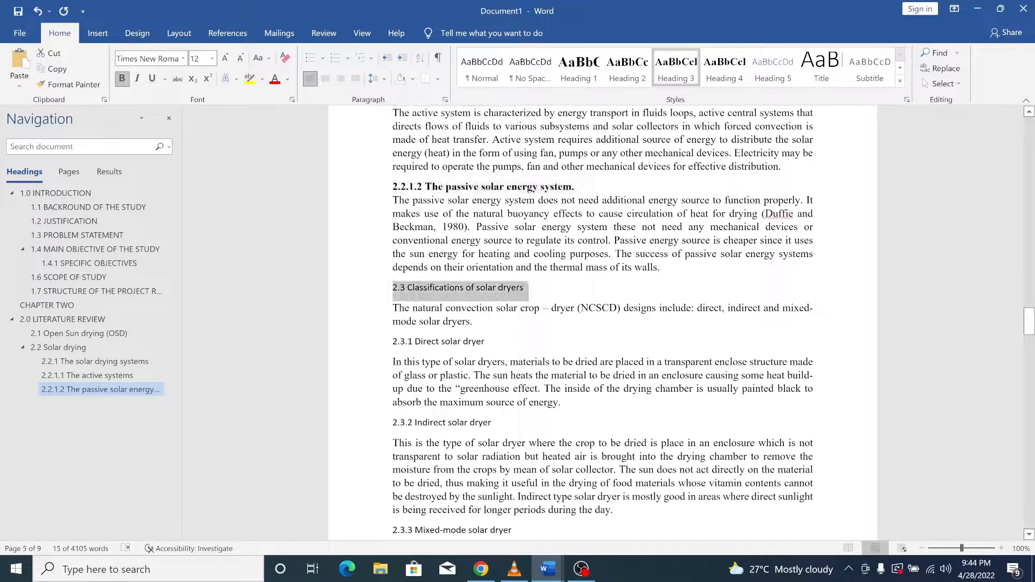
pyautogui.click(642, 72)
# - Apply the Heading 3 style to the "2.3.1 Direct solar dryer" line
pyautogui.scroll(-3, 603, 324)
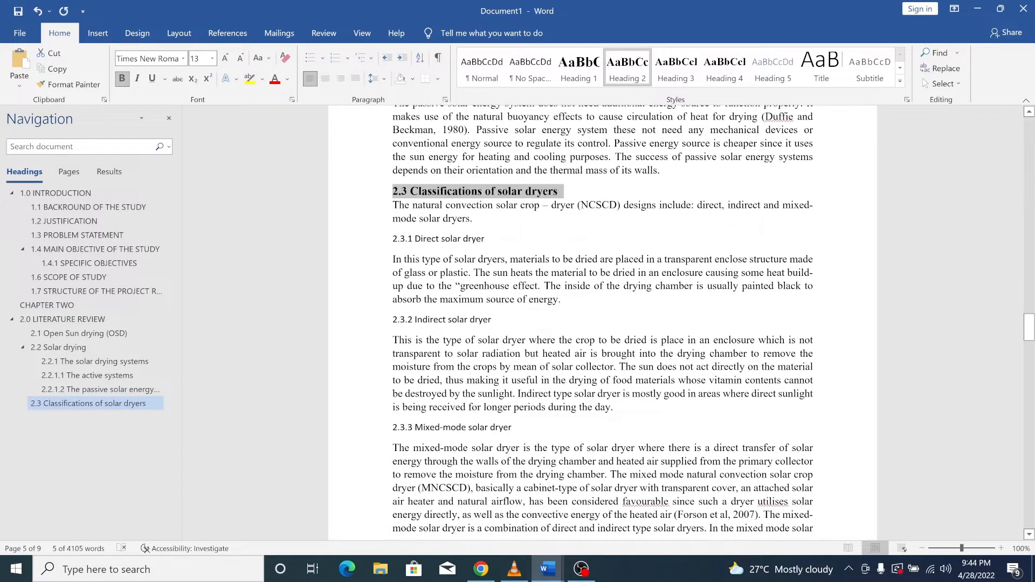
pyautogui.moveTo(491, 240); pyautogui.dragTo(393, 239)
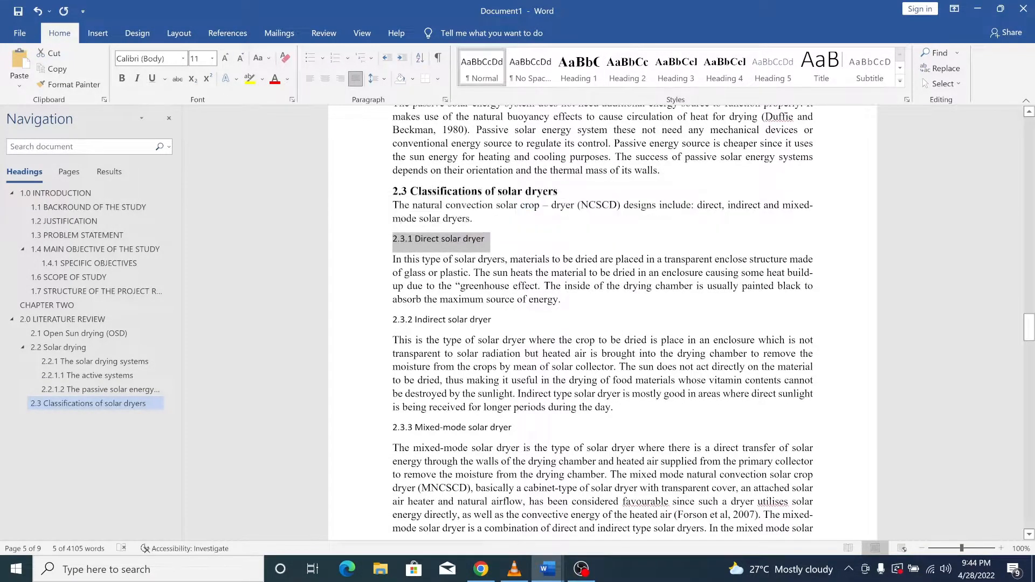
pyautogui.click(677, 65)
# - Apply the Heading 3 style to "2.3.2 Indirect solar dryer" and "2.3.3 Mixed-mode solar dryer" together
pyautogui.scroll(-3, 603, 324)
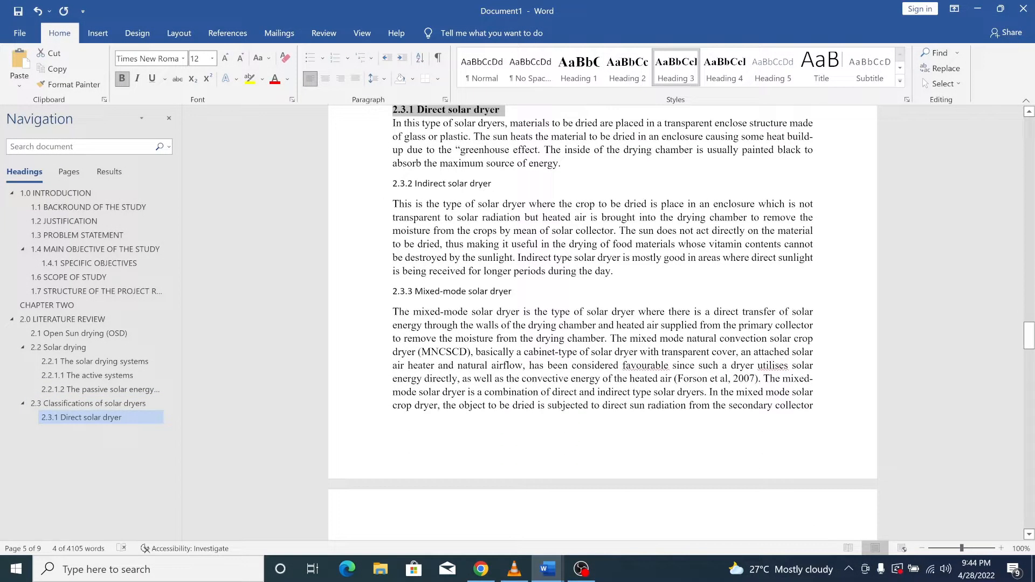
pyautogui.moveTo(492, 184); pyautogui.dragTo(393, 184)
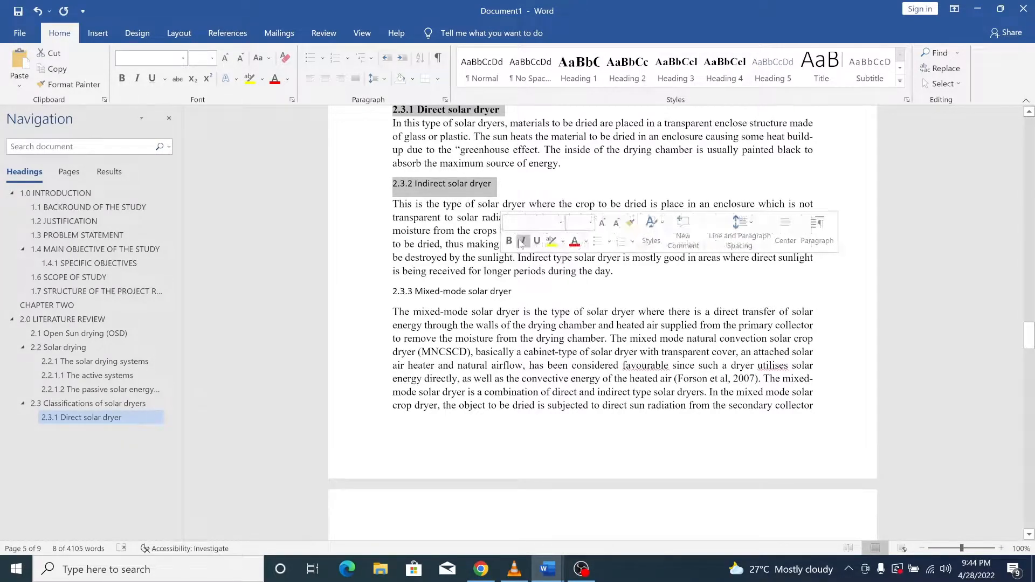
pyautogui.click(492, 184)
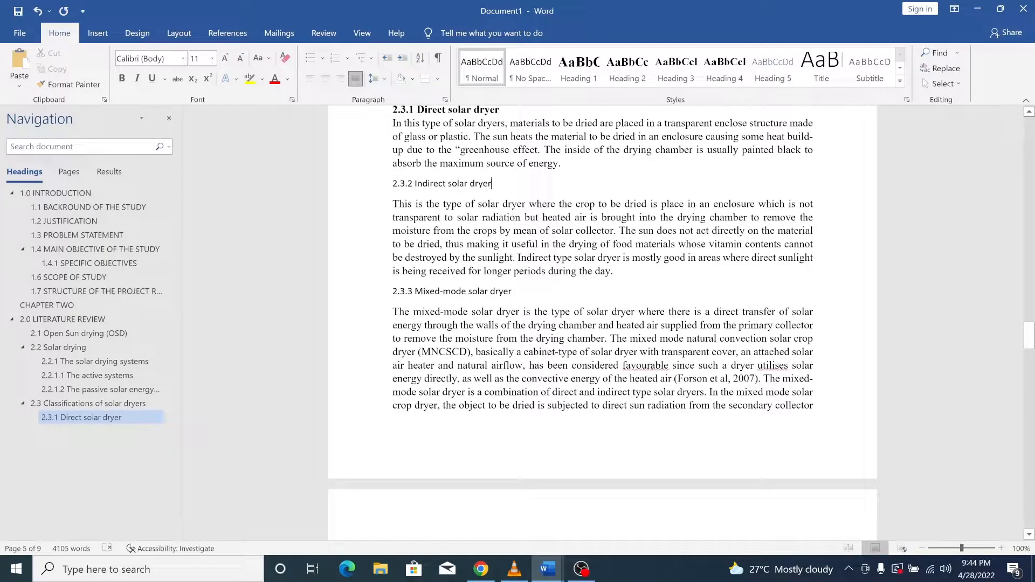
pyautogui.moveTo(492, 183); pyautogui.dragTo(392, 184)
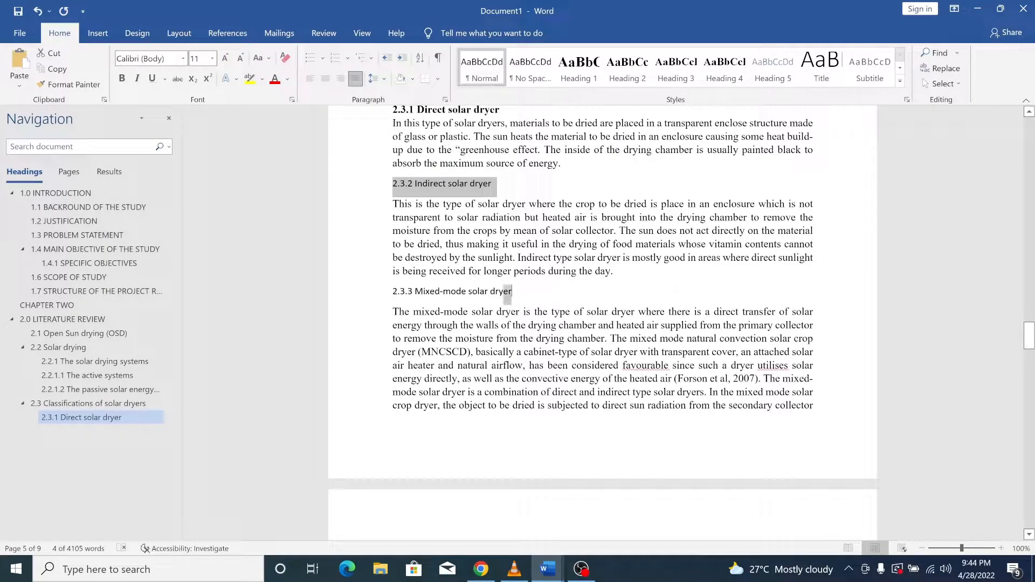
pyautogui.moveTo(512, 291); pyautogui.dragTo(392, 291)
pyautogui.scroll(-5, 392, 291)
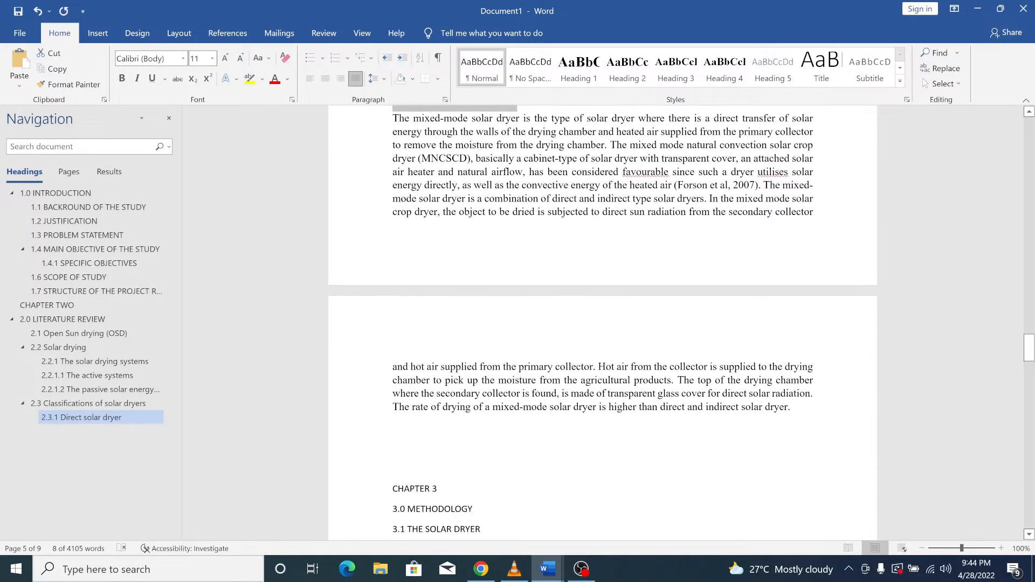
pyautogui.scroll(-5, 603, 324)
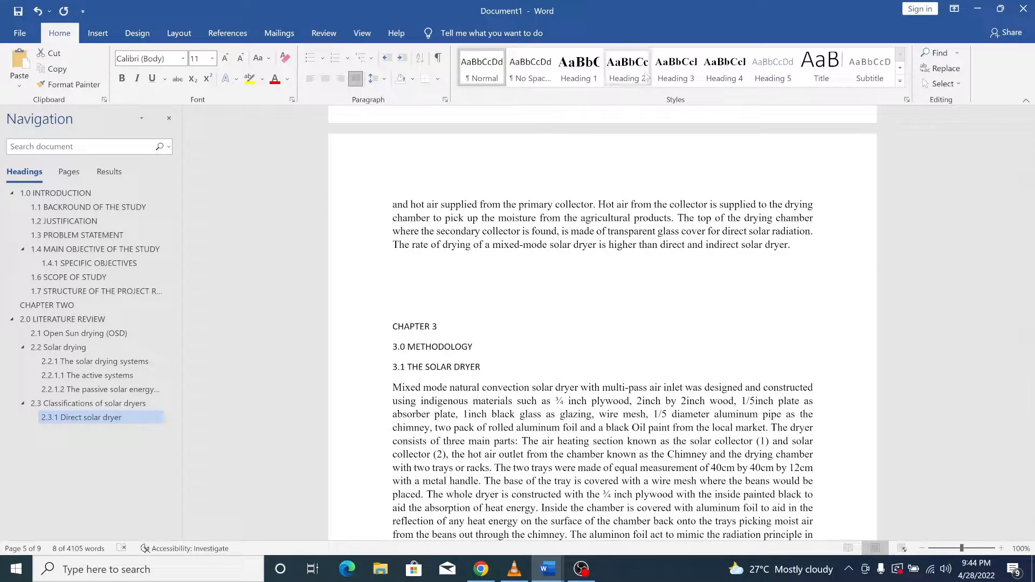
pyautogui.click(676, 66)
pyautogui.click(677, 66)
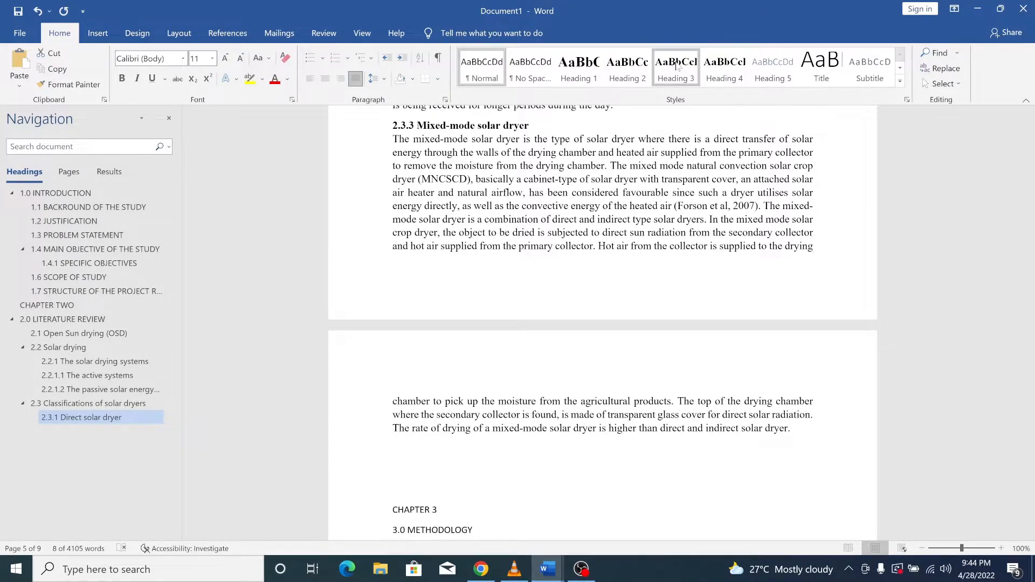
# - Apply the Heading 1 style to the "CHAPTER 3" and "3.0 METHODOLOGY" lines
pyautogui.scroll(-8, 494, 324)
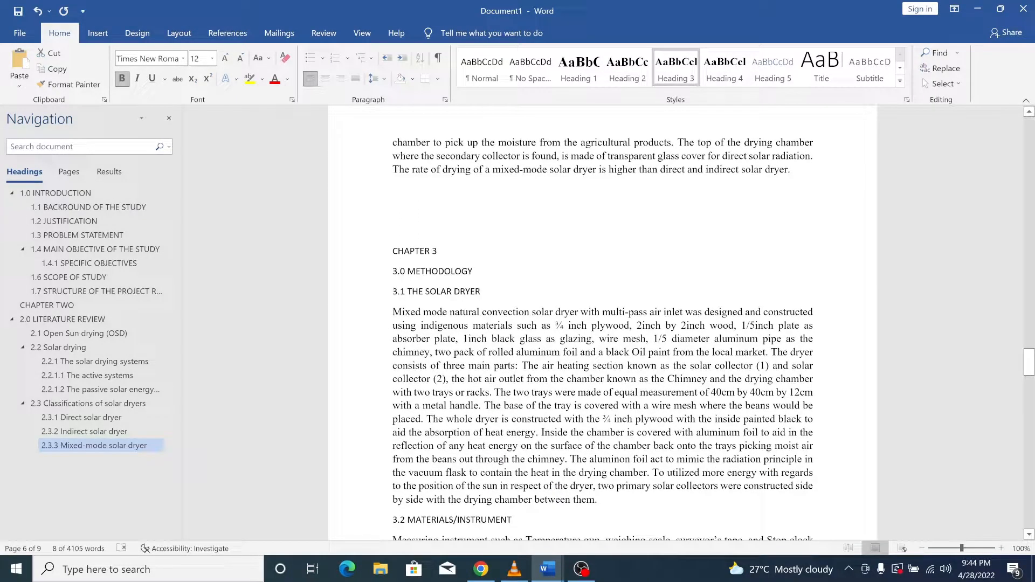
pyautogui.moveTo(392, 251); pyautogui.dragTo(473, 271)
pyautogui.click(580, 65)
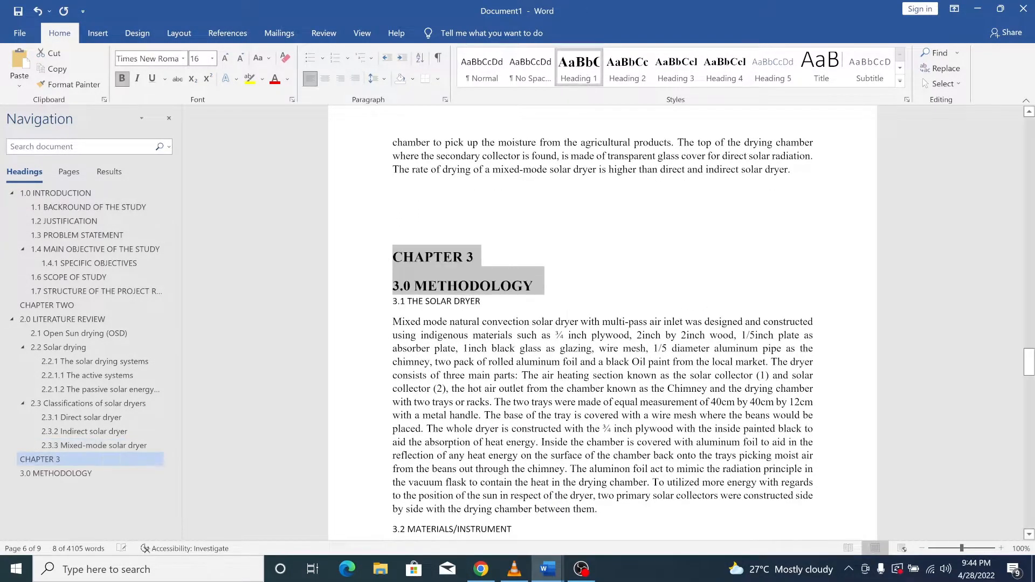
# - Apply the Heading 2 style to the "3.1 THE SOLAR DRYER" and "3.2 MATERIALS/INSTRUMENT" titles
pyautogui.moveTo(487, 301); pyautogui.dragTo(393, 301)
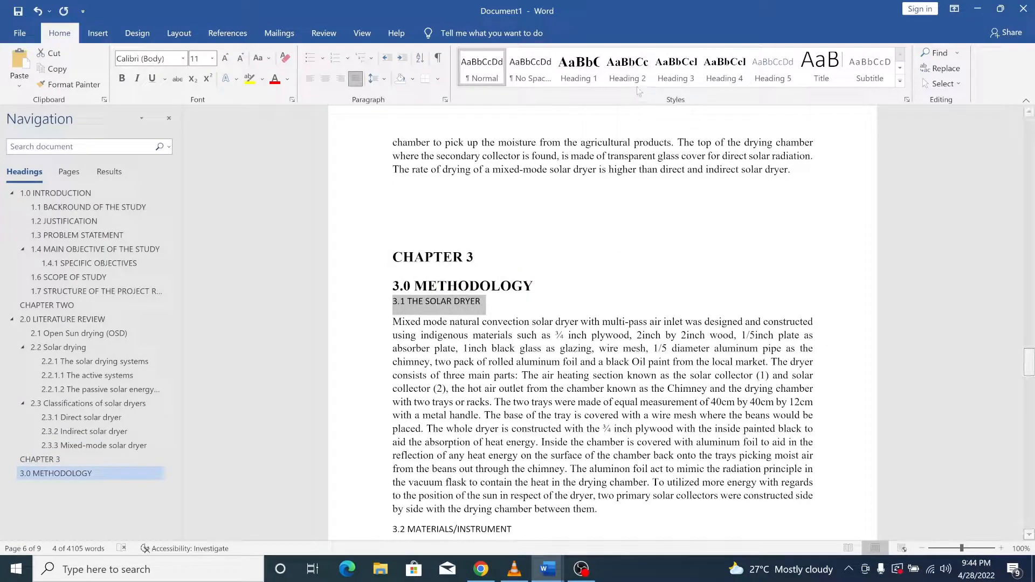
pyautogui.click(627, 66)
pyautogui.scroll(-5, 602, 323)
pyautogui.scroll(-3, 602, 323)
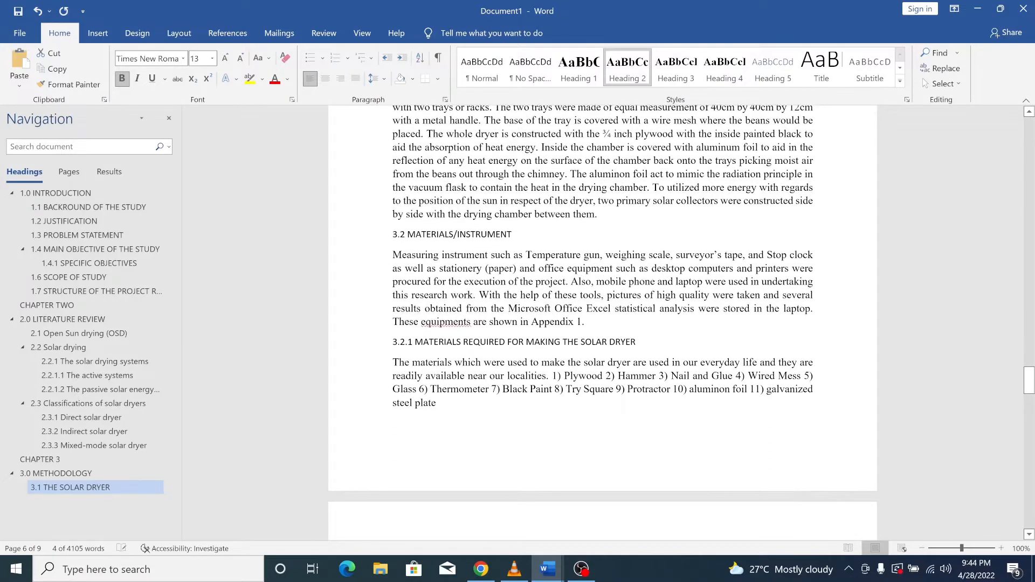
pyautogui.moveTo(515, 234); pyautogui.dragTo(392, 234)
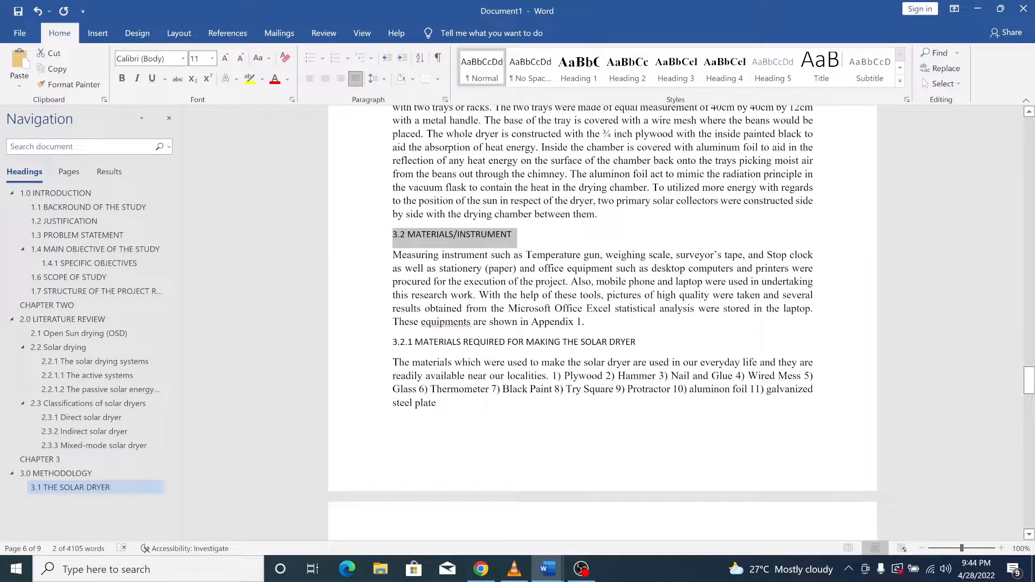
pyautogui.click(628, 66)
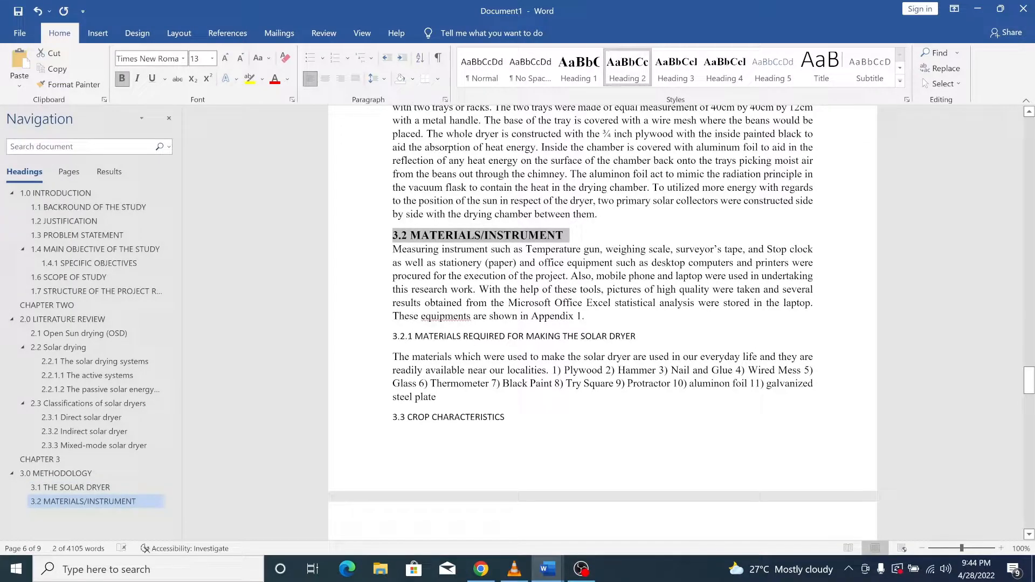
# - Apply Heading 3 to "3.2.1 MATERIALS REQUIRED FOR MAKING THE SOLAR DRYER" and Heading 2 to "3.3 CROP CHARACTERISTICS"
pyautogui.moveTo(637, 336); pyautogui.dragTo(392, 336)
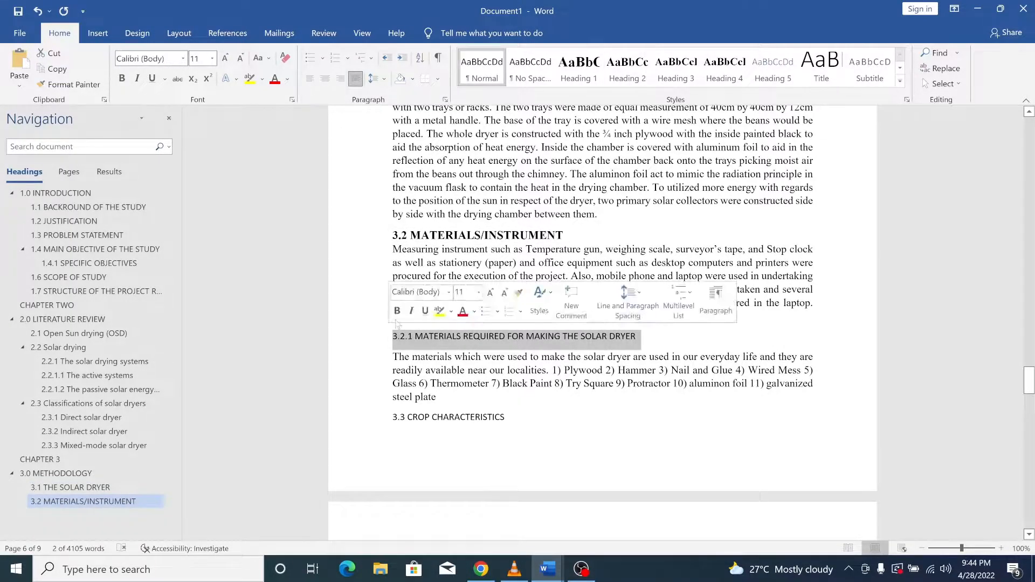
pyautogui.click(676, 66)
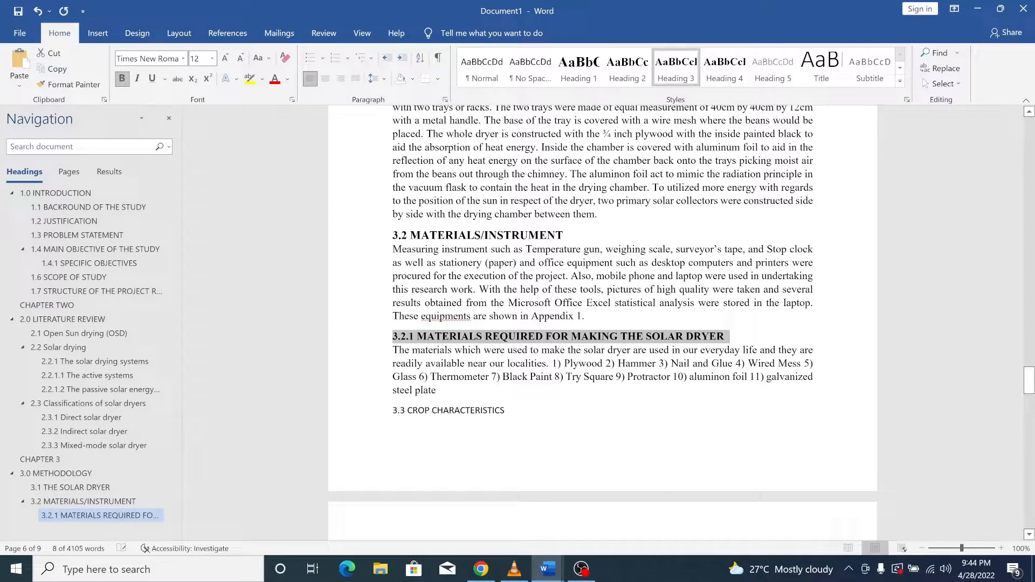
pyautogui.moveTo(507, 410); pyautogui.dragTo(392, 410)
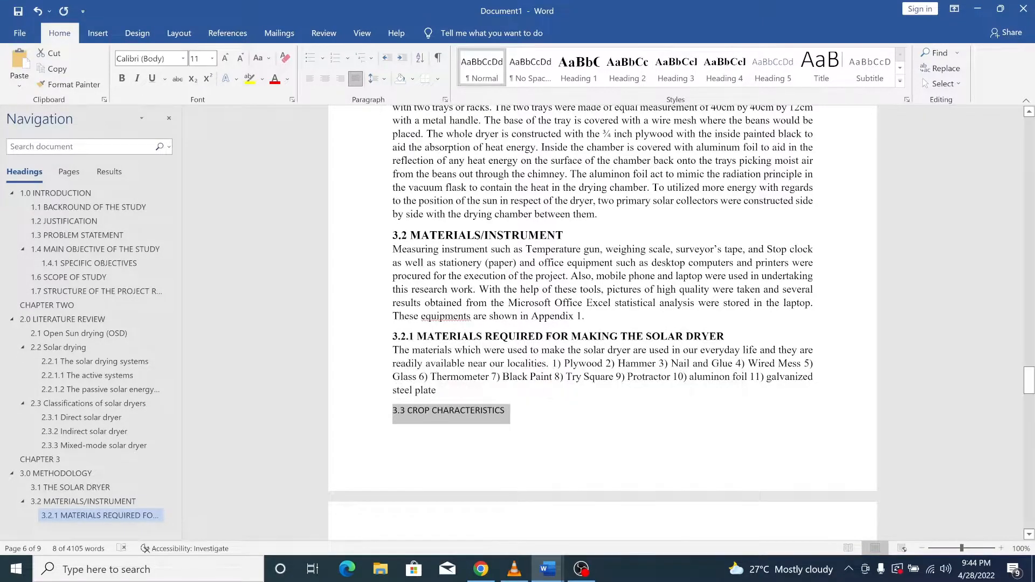
pyautogui.click(628, 66)
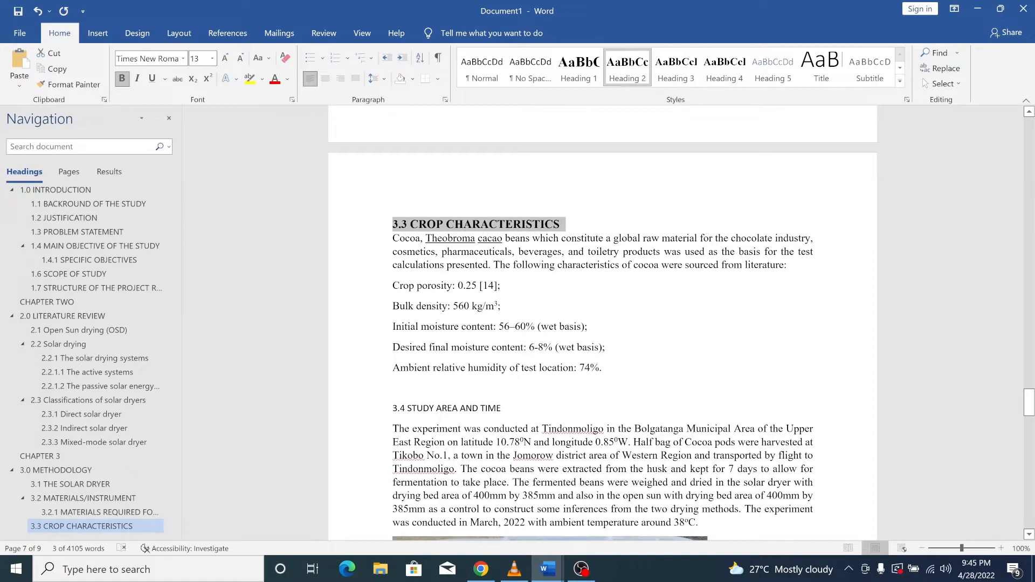
# - Apply the Heading 2 style to the "3.4 STUDY AREA AND TIME" title
pyautogui.scroll(-3, 603, 324)
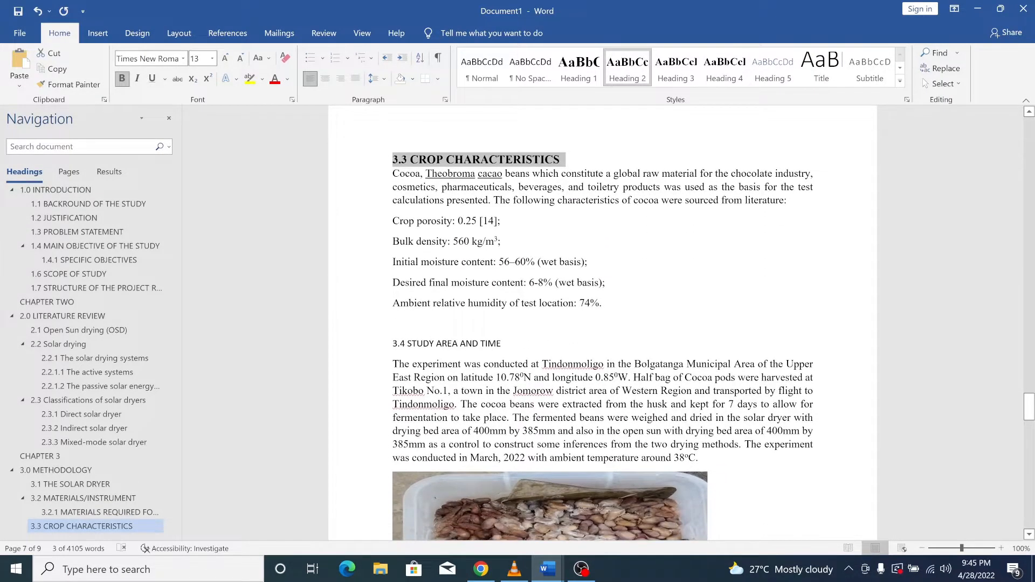
pyautogui.moveTo(502, 279); pyautogui.dragTo(393, 279)
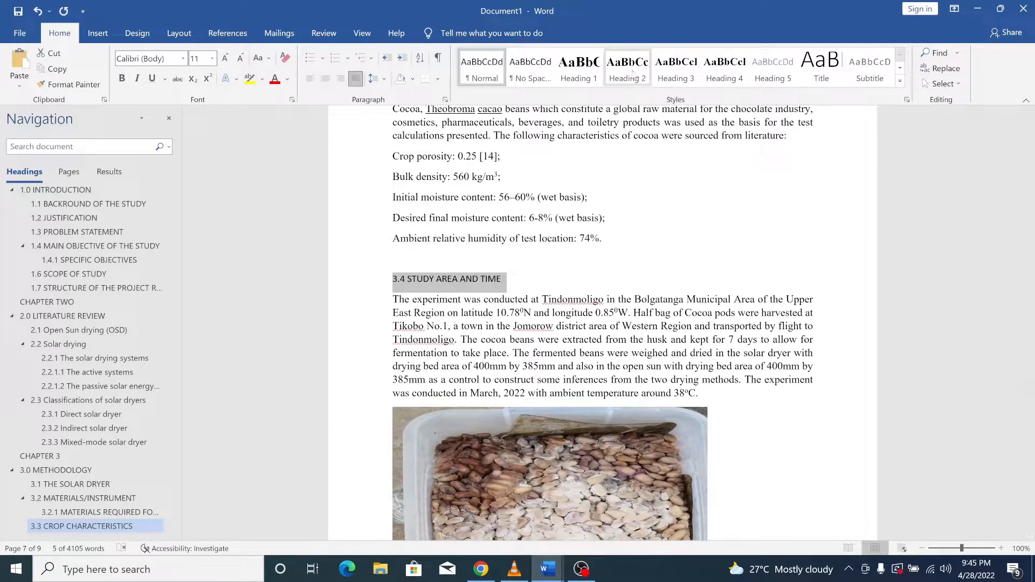
pyautogui.click(633, 74)
# - Apply the Heading 2 style to the "3.5 DATA COLLECTION" title below the cocoa beans figure
pyautogui.scroll(-3, 593, 68)
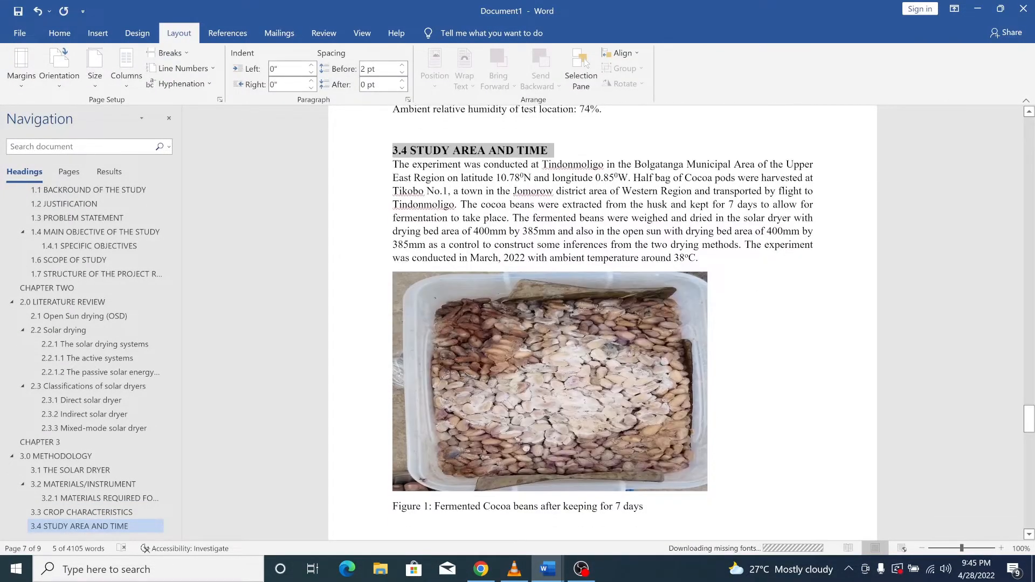
pyautogui.scroll(-6, 602, 323)
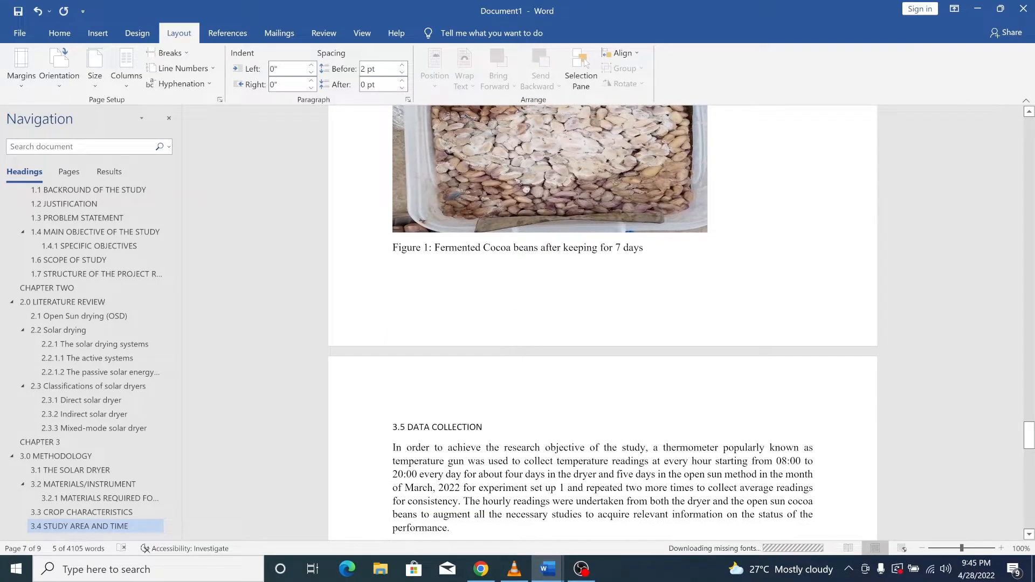
pyautogui.click(59, 33)
pyautogui.scroll(-3, 602, 324)
pyautogui.scroll(-2, 591, 308)
pyautogui.scroll(7, 590, 307)
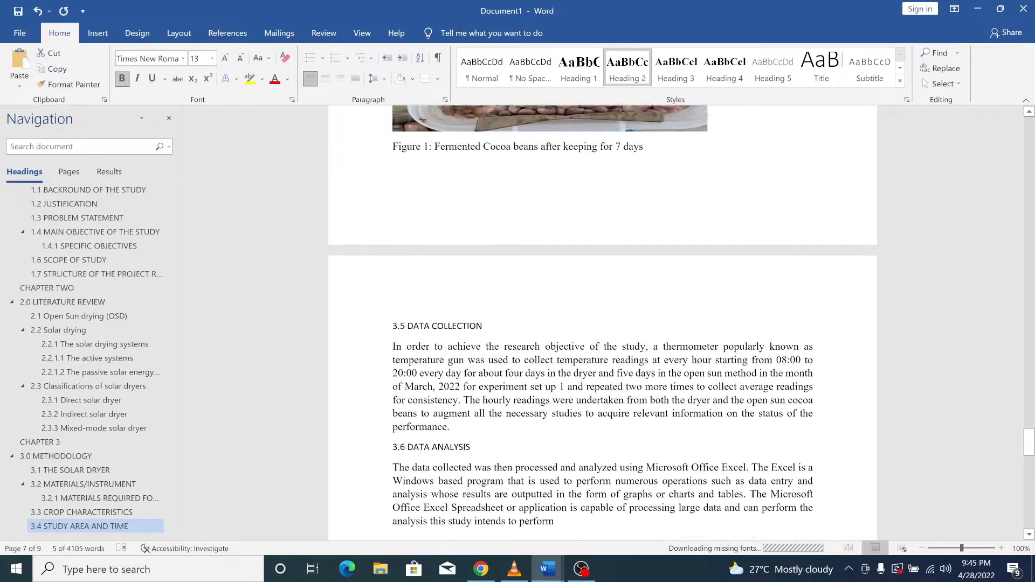
pyautogui.scroll(8, 591, 308)
pyautogui.scroll(-7, 590, 307)
pyautogui.scroll(-6, 590, 307)
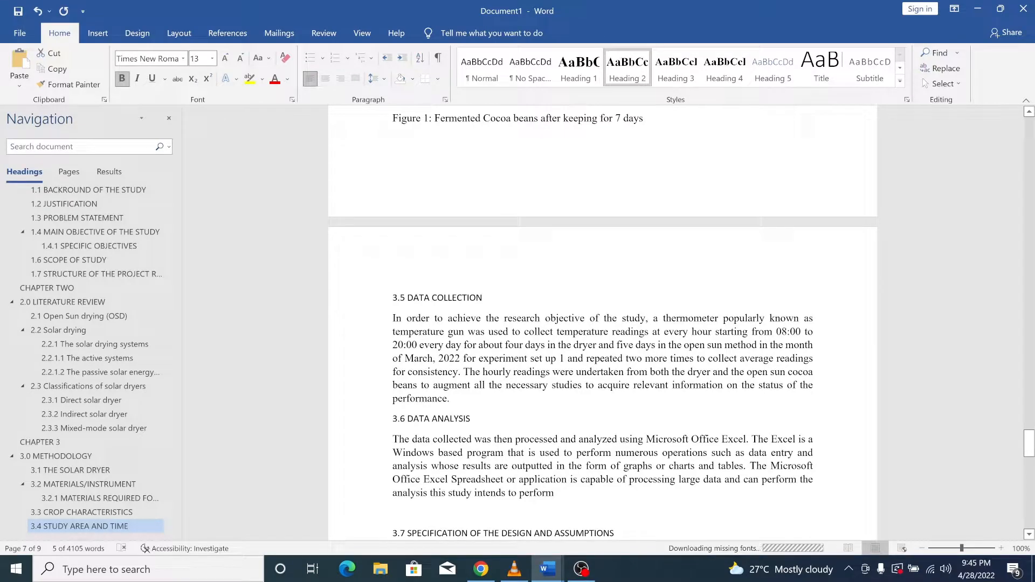
pyautogui.hotkey('shift', 'Home')
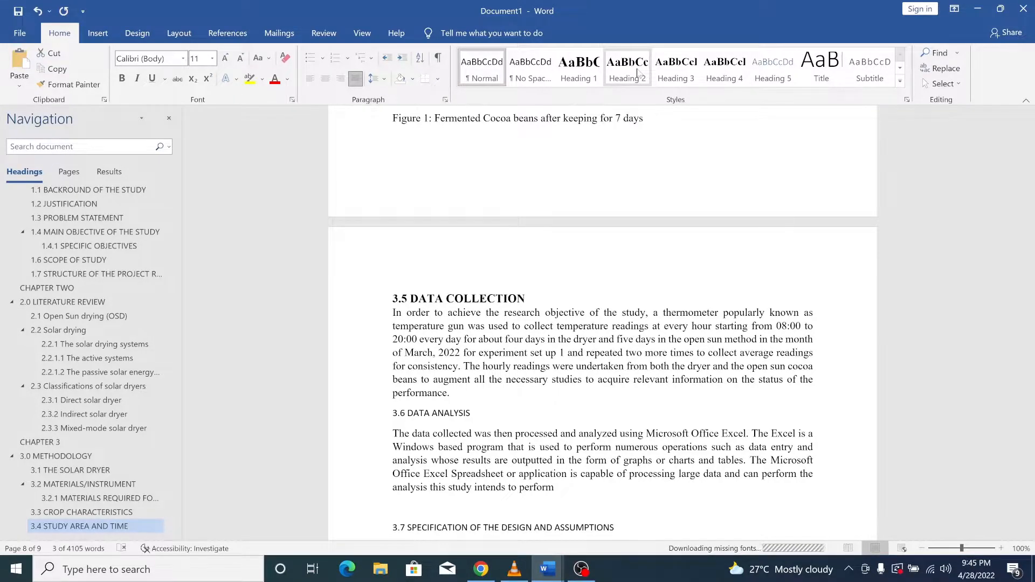
pyautogui.click(637, 73)
# - Apply the Heading 2 style to the "3.7 SPECIFICATION OF THE DESIGN AND ASSUMPTIONS" title
pyautogui.scroll(-7, 578, 231)
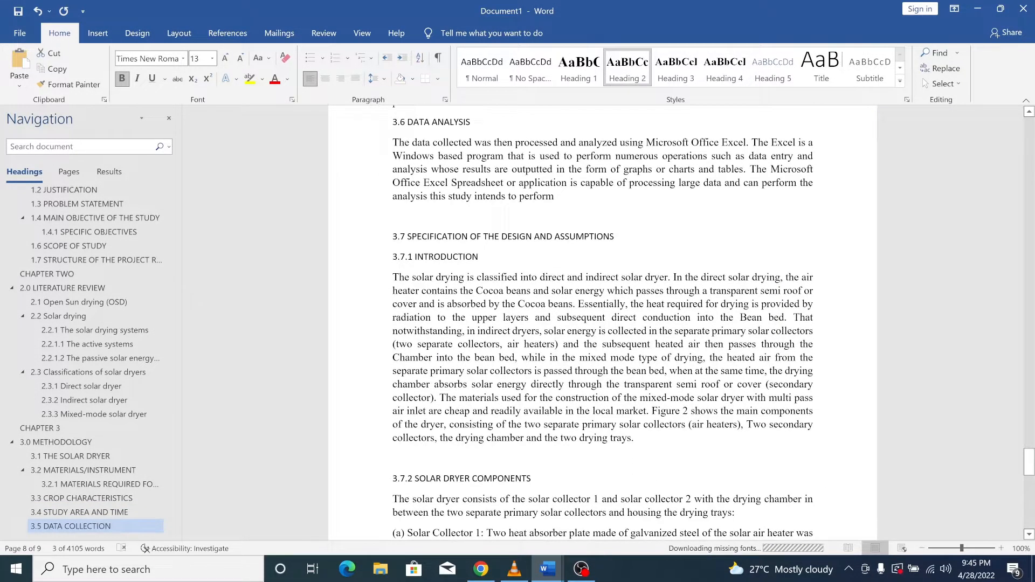
pyautogui.moveTo(618, 236); pyautogui.dragTo(392, 238)
pyautogui.click(622, 80)
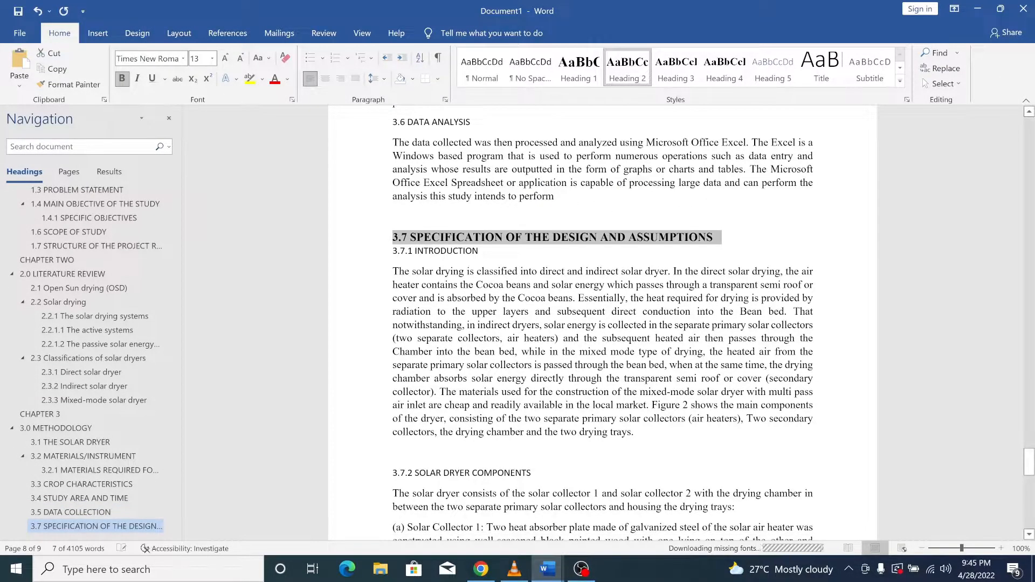
# - Apply the Heading 3 style to "3.7.1 INTRODUCTION" and "3.7.2 SOLAR DRYER COMPONENTS" together
pyautogui.moveTo(487, 252); pyautogui.dragTo(393, 251)
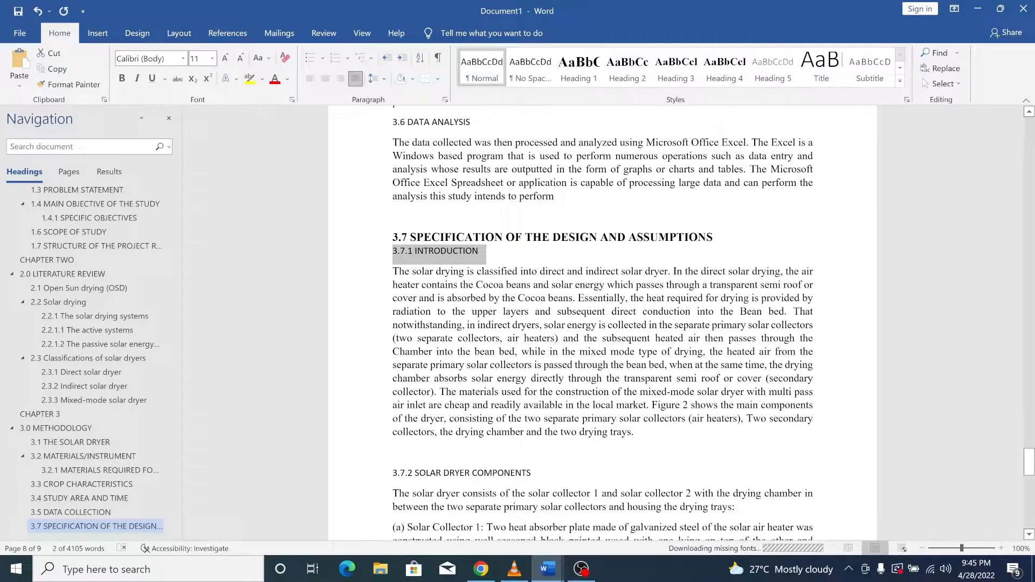
pyautogui.moveTo(533, 475); pyautogui.dragTo(395, 456)
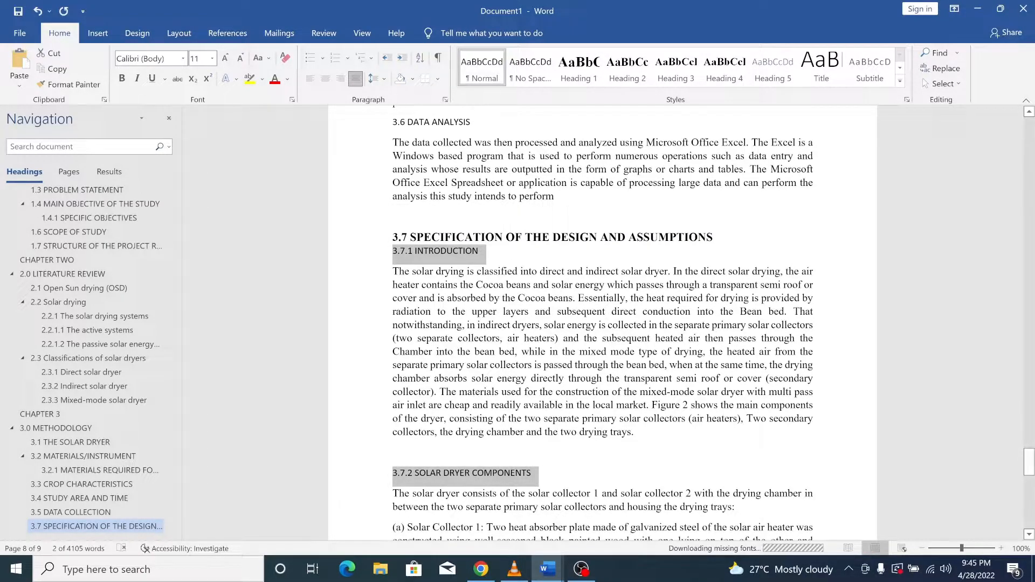
pyautogui.click(676, 69)
# - Apply the Heading 3 style to the "3.7.3 THE ORIENTATION OF THE SOLAR COLLECTOR" title
pyautogui.scroll(-12, 603, 324)
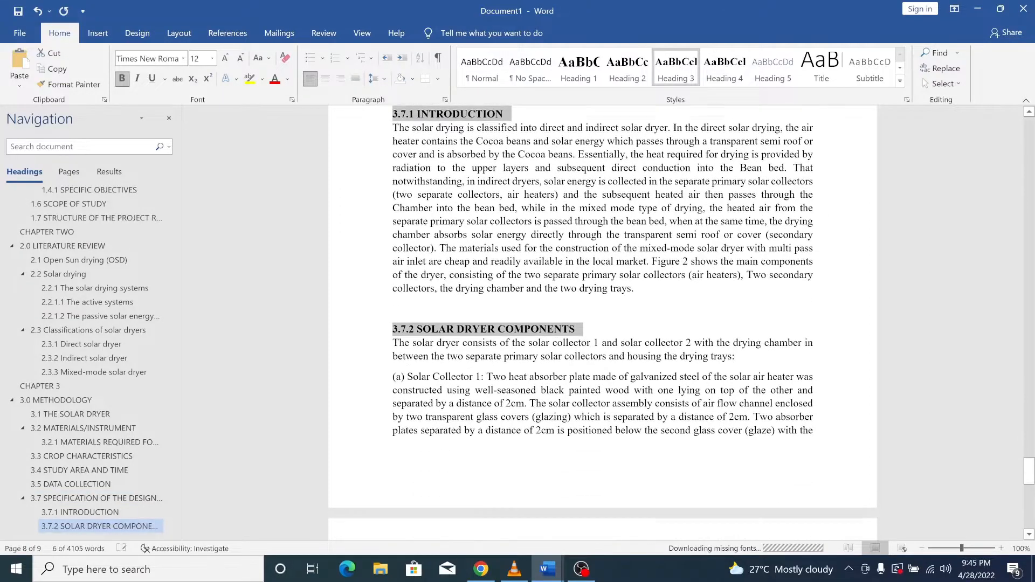
pyautogui.scroll(-5, 602, 323)
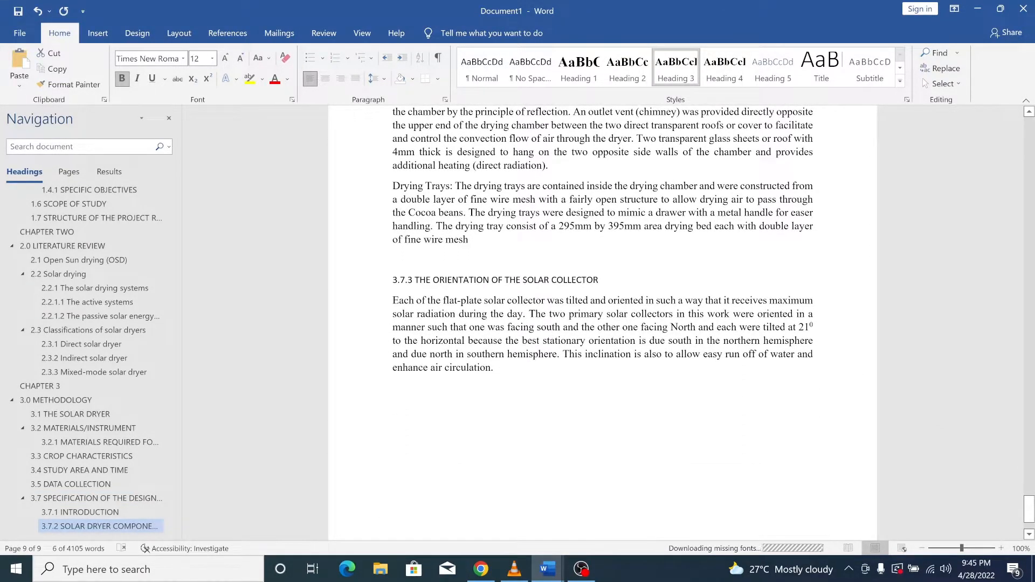
pyautogui.moveTo(603, 280); pyautogui.dragTo(392, 280)
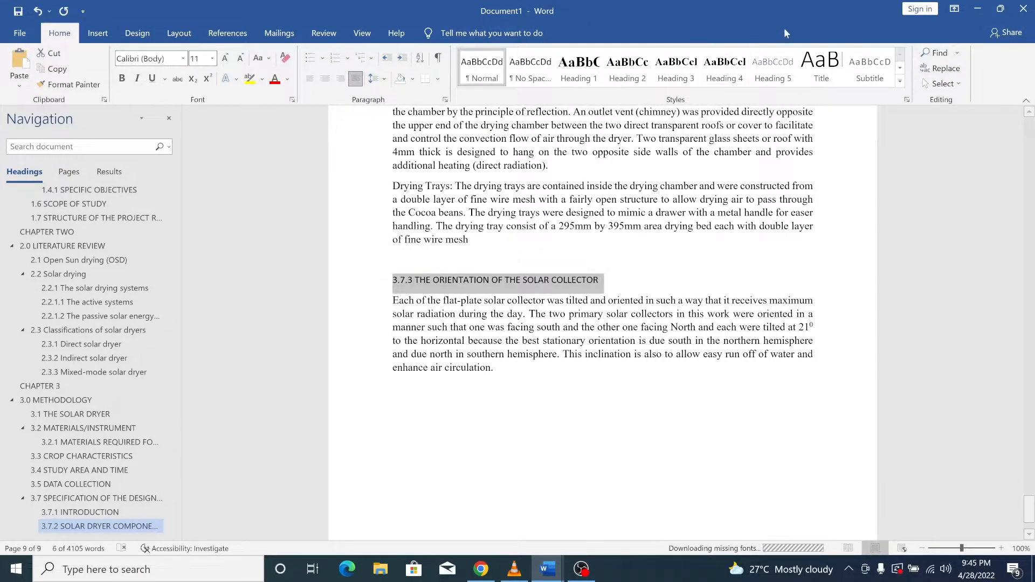
pyautogui.click(681, 69)
# - Review the heading styles of all titles from the end of the document back up to the Chapter 1 sections
pyautogui.scroll(-2, 602, 323)
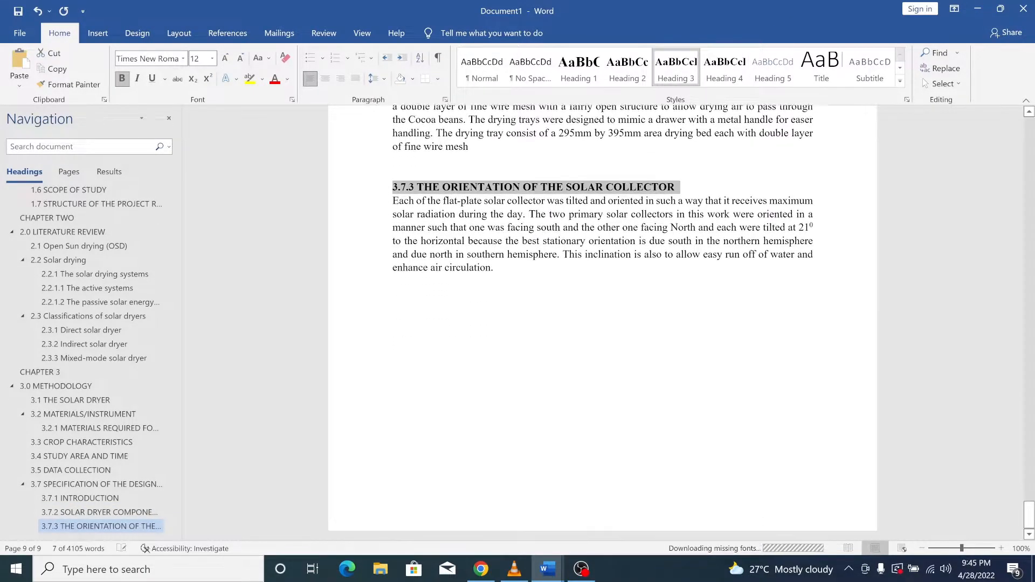
pyautogui.scroll(3, 603, 324)
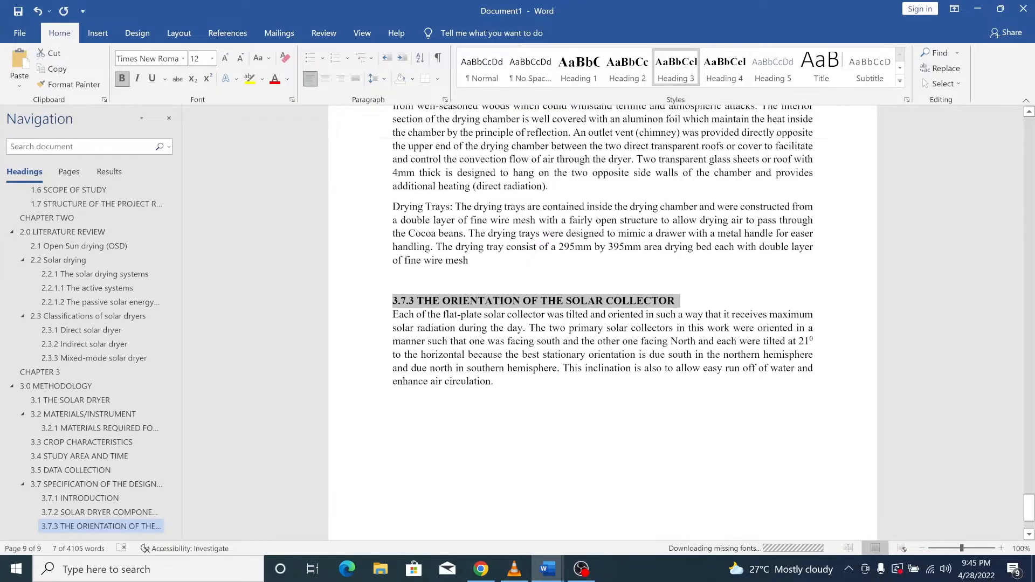
pyautogui.scroll(2, 603, 324)
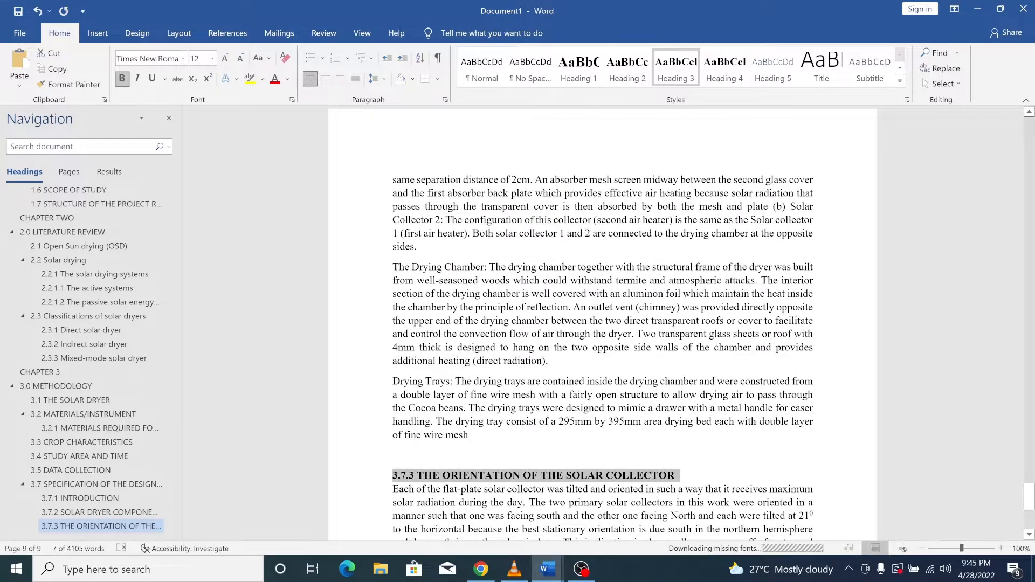
pyautogui.scroll(8, 602, 324)
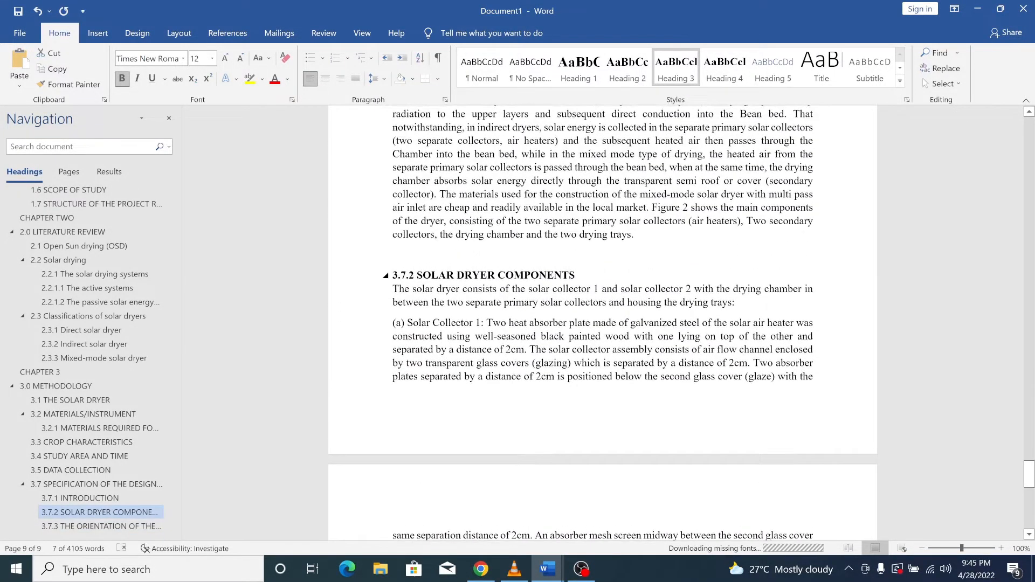
pyautogui.scroll(8, 602, 323)
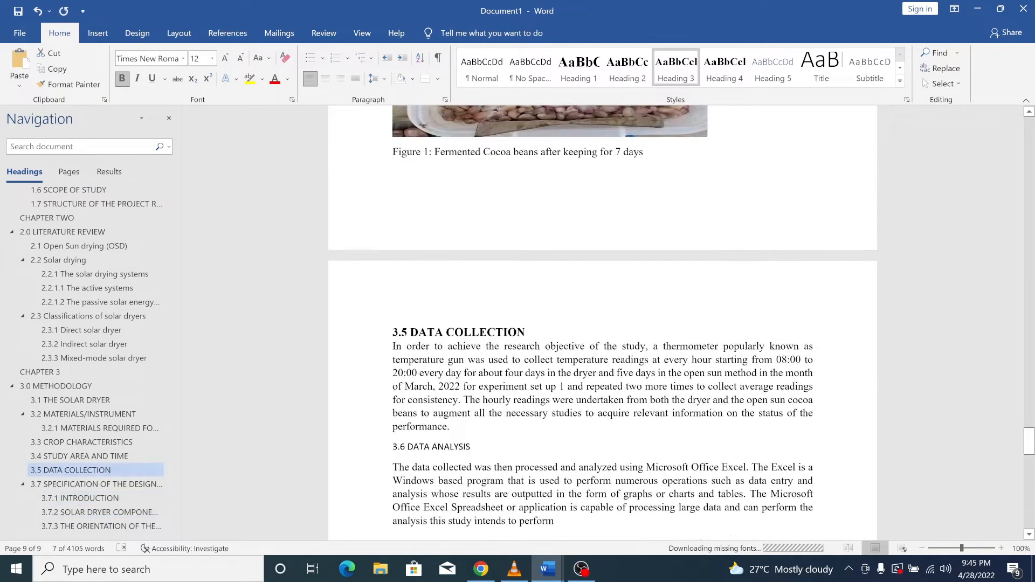
pyautogui.scroll(6, 602, 324)
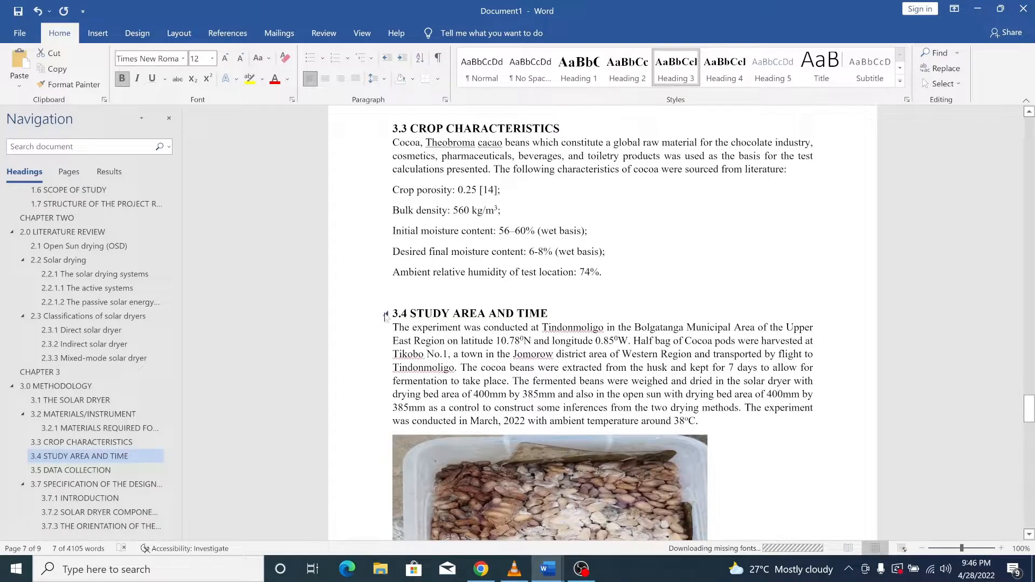
pyautogui.scroll(7, 602, 324)
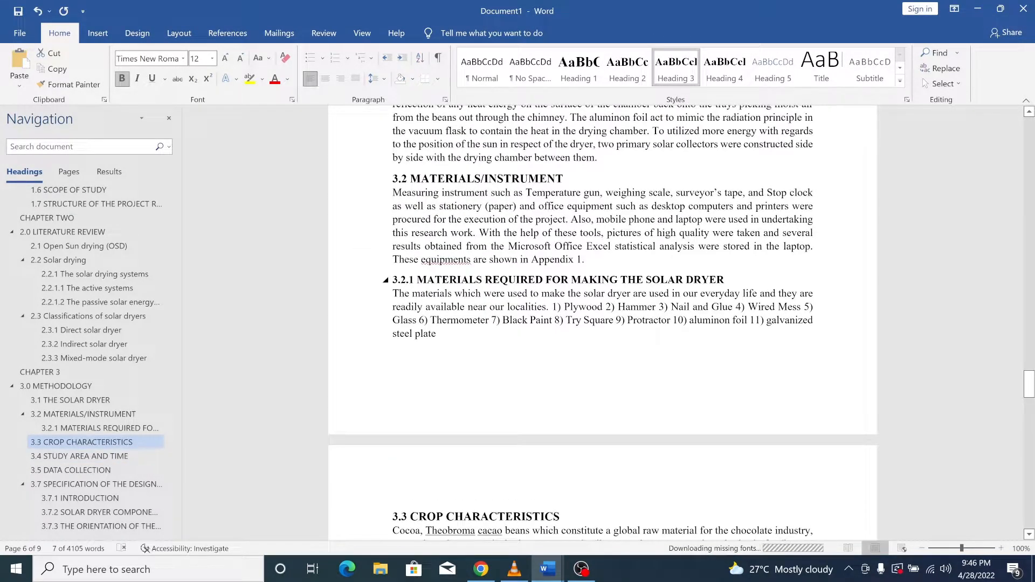
pyautogui.scroll(2, 603, 323)
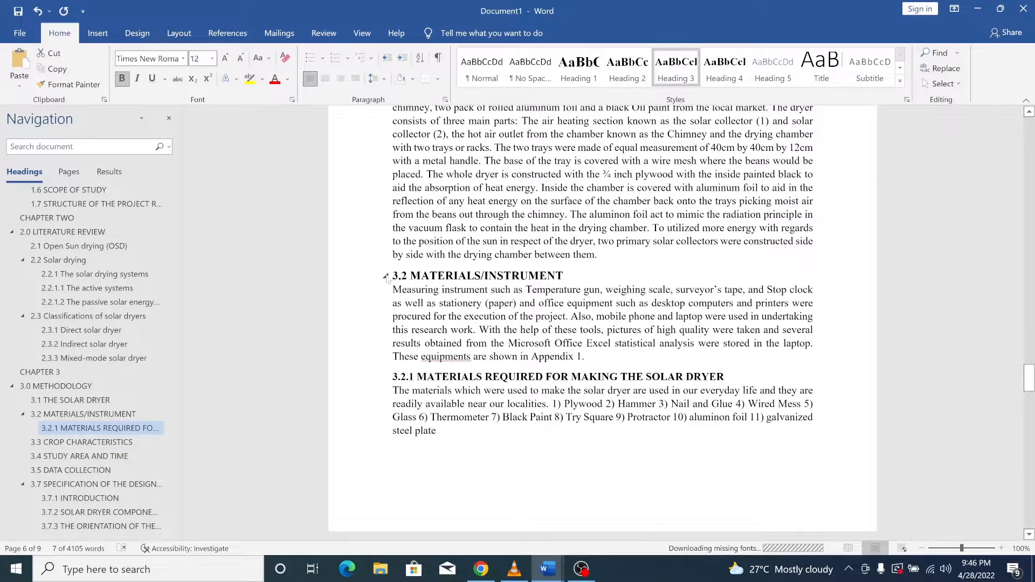
pyautogui.scroll(4, 372, 252)
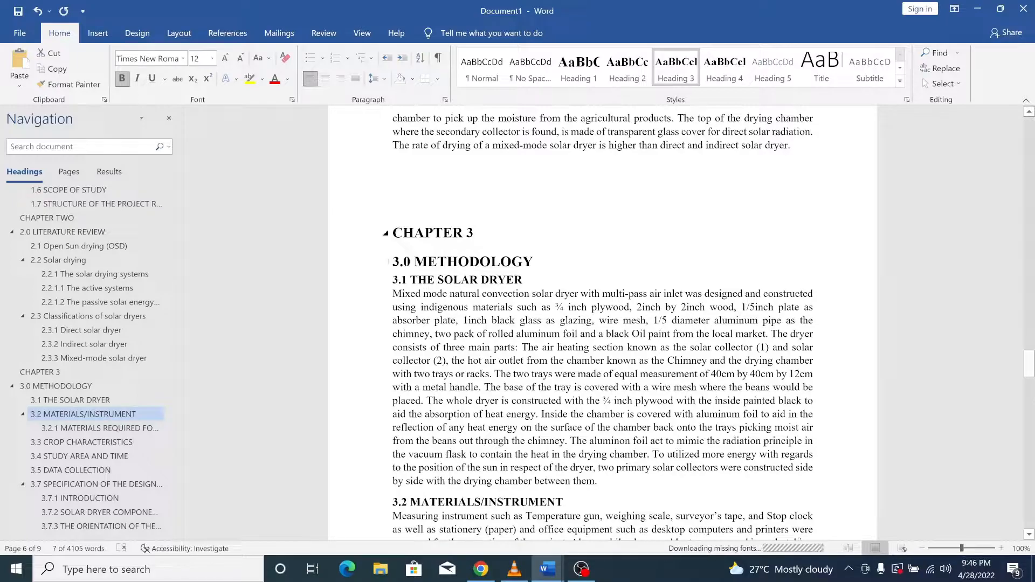
pyautogui.scroll(10, 602, 324)
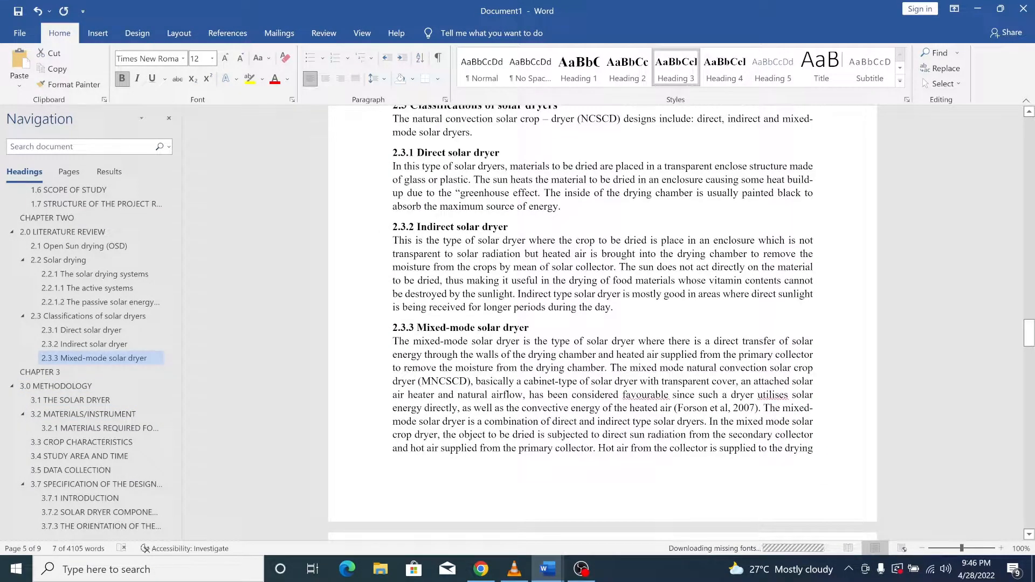
pyautogui.scroll(2, 602, 323)
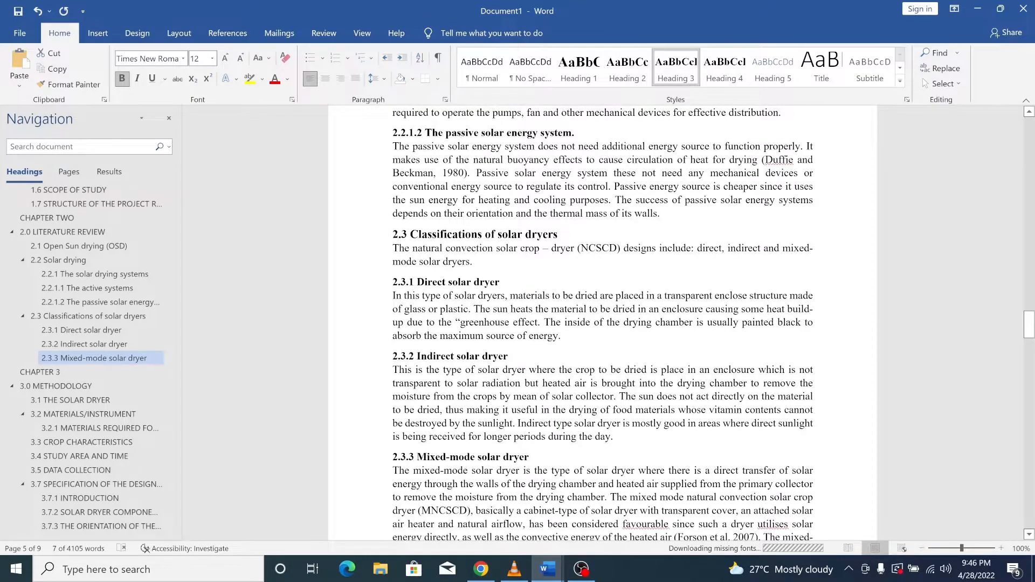
pyautogui.scroll(2, 603, 324)
pyautogui.scroll(7, 602, 324)
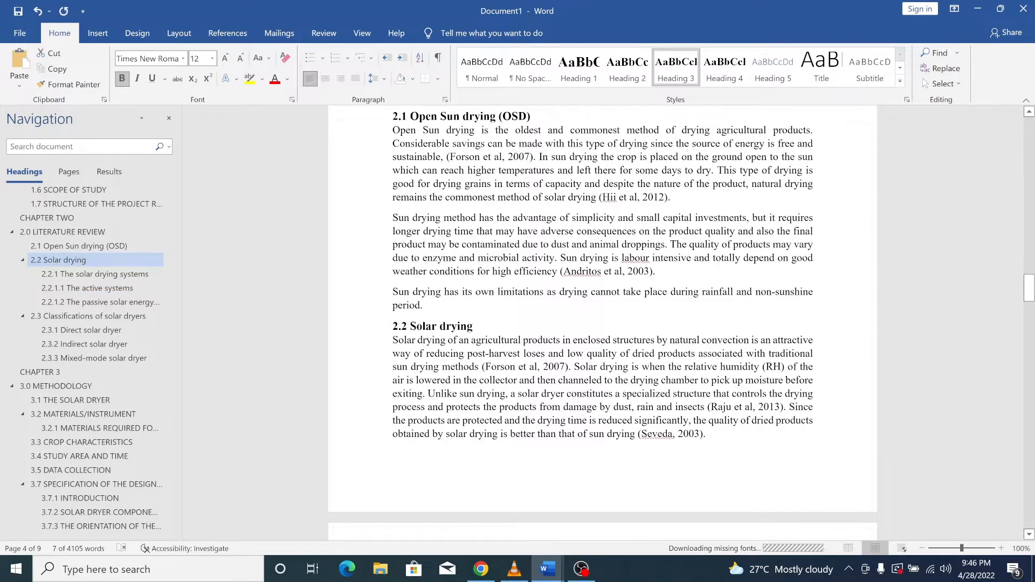
pyautogui.scroll(6, 603, 324)
pyautogui.scroll(4, 602, 324)
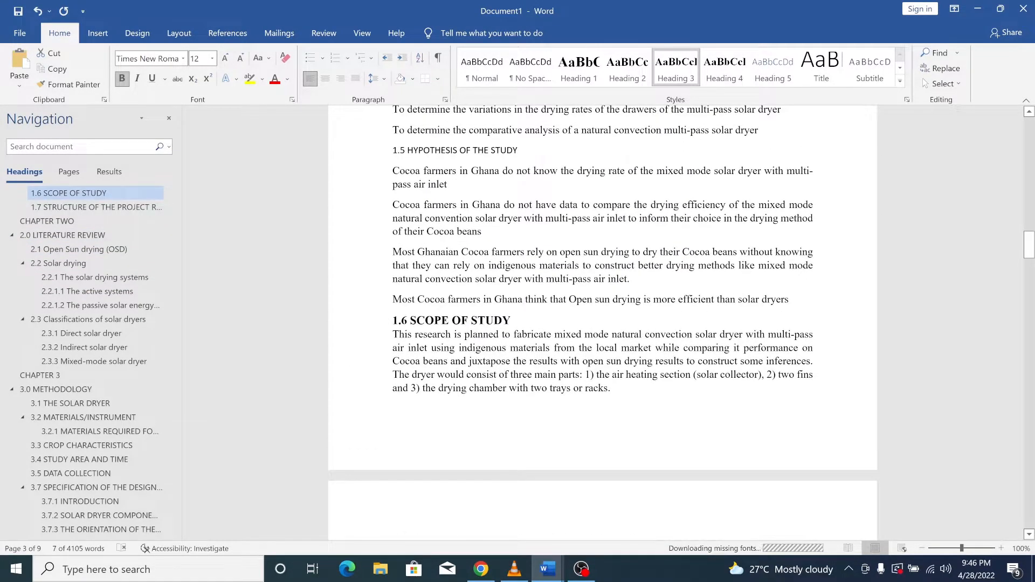
# - Apply the Heading 2 style to the "1.5 HYPOTHESIS OF THE STUDY" title
pyautogui.scroll(3, 602, 324)
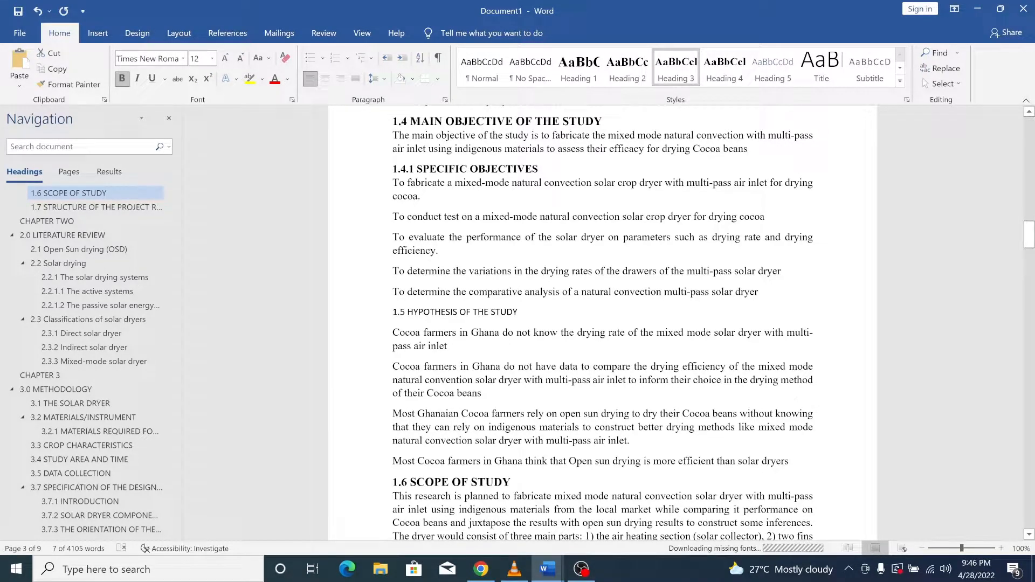
pyautogui.click(467, 312)
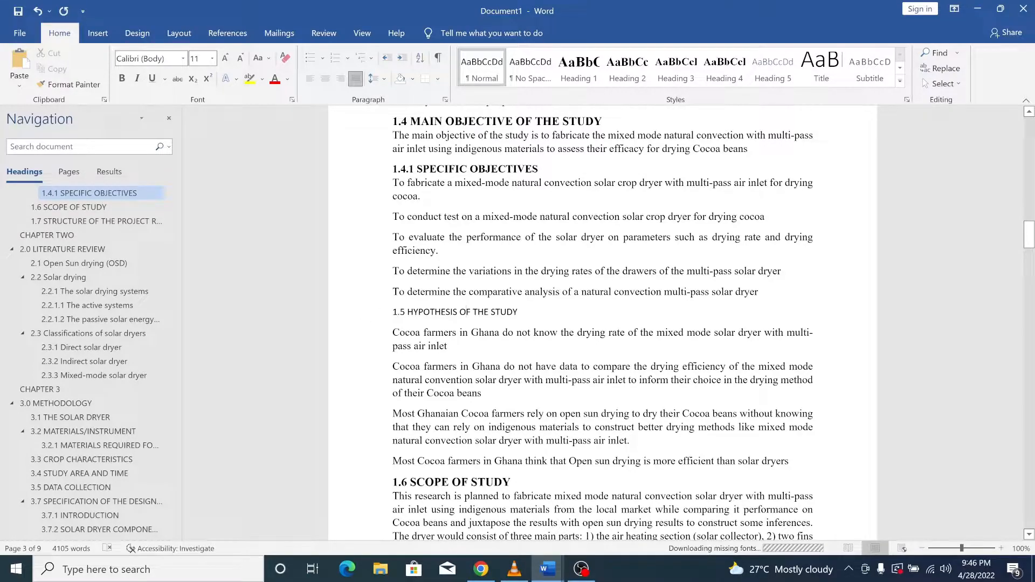
pyautogui.moveTo(519, 313); pyautogui.dragTo(394, 318)
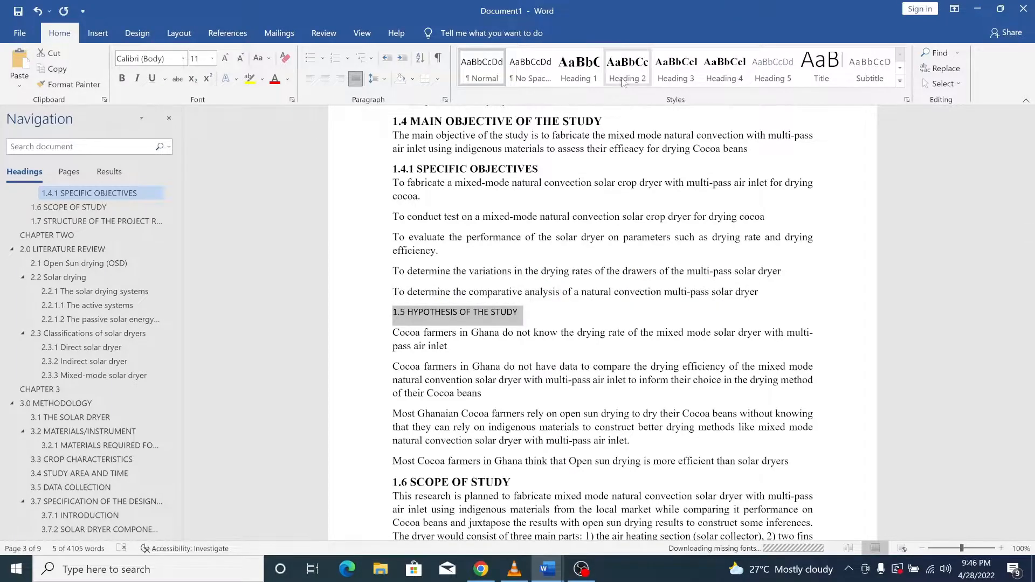
pyautogui.click(627, 69)
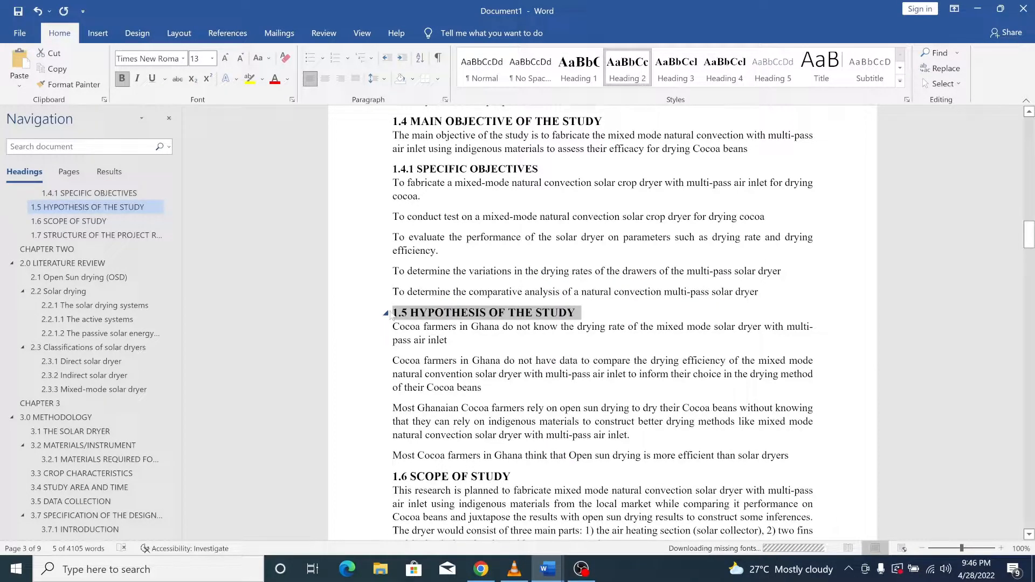
# - Review the remaining Chapter 1 titles up to "1.0 INTRODUCTION" and compare them with the full heading outline
pyautogui.scroll(2, 602, 324)
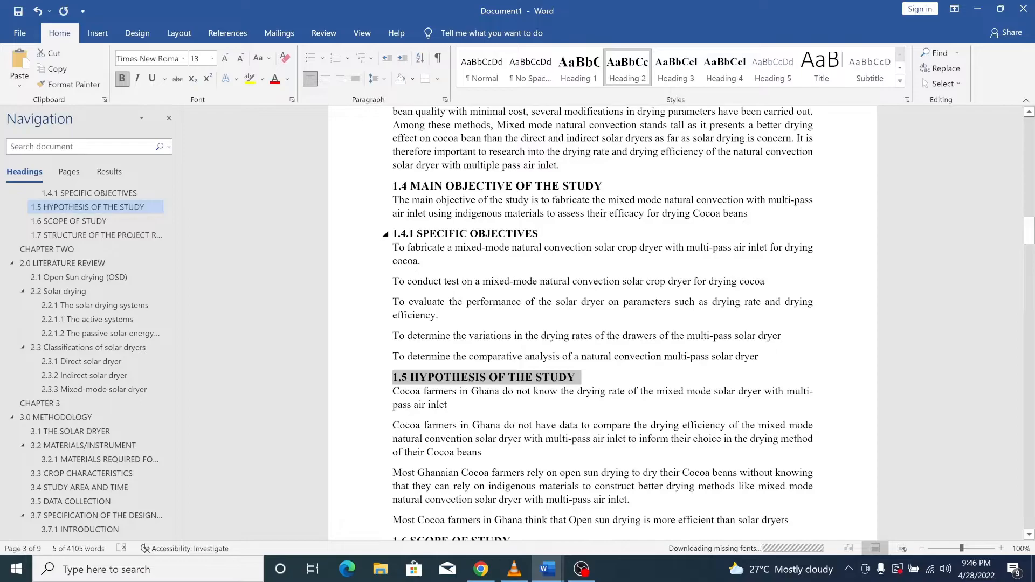
pyautogui.scroll(10, 602, 323)
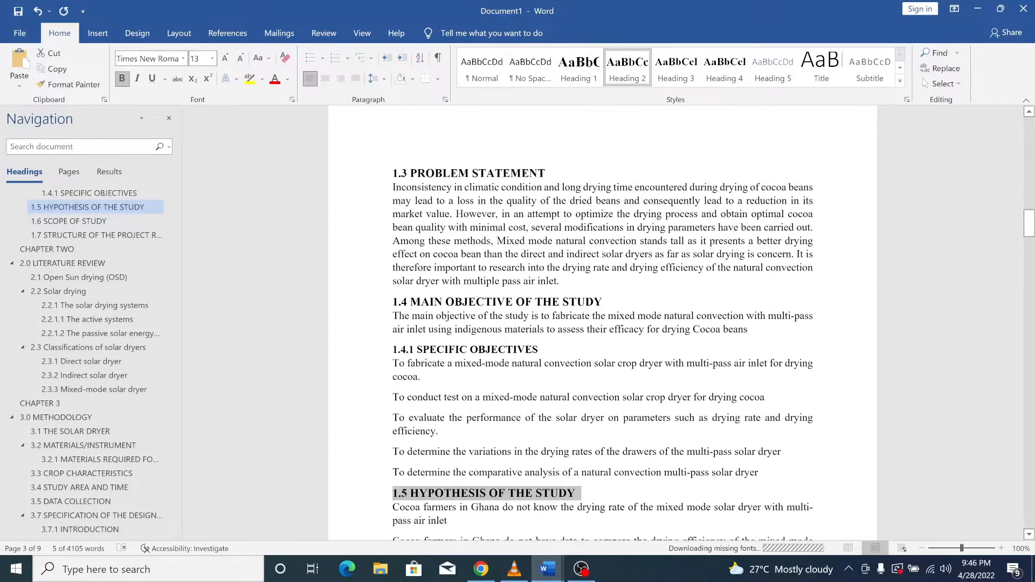
pyautogui.scroll(10, 602, 323)
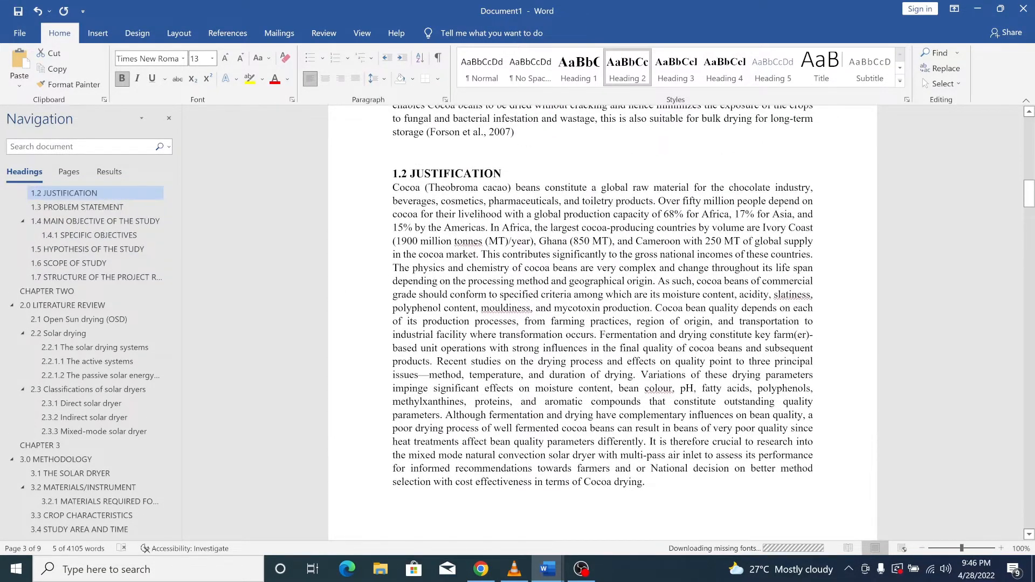
pyautogui.scroll(15, 603, 323)
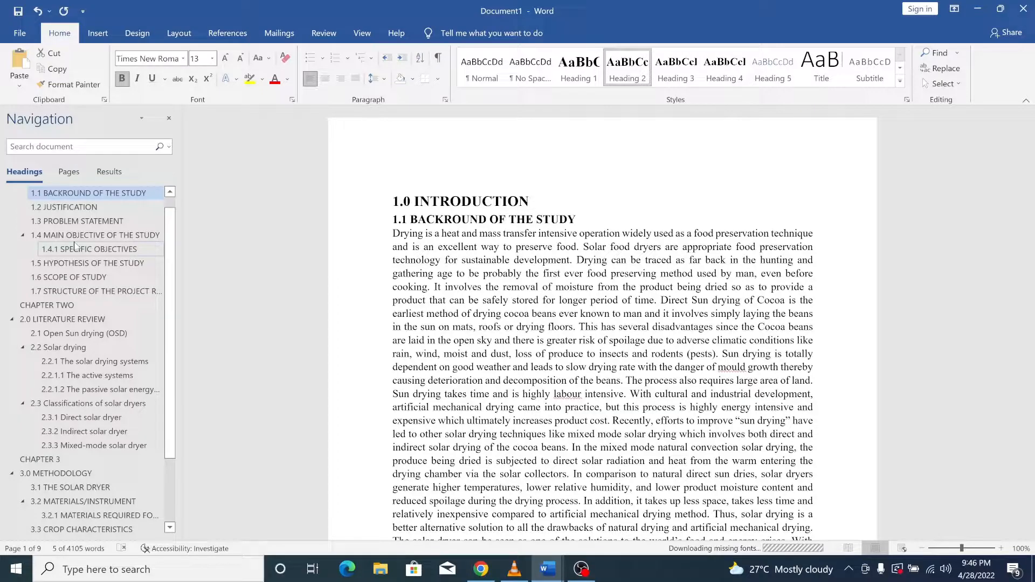
pyautogui.scroll(-2, 75, 246)
pyautogui.scroll(2, 75, 246)
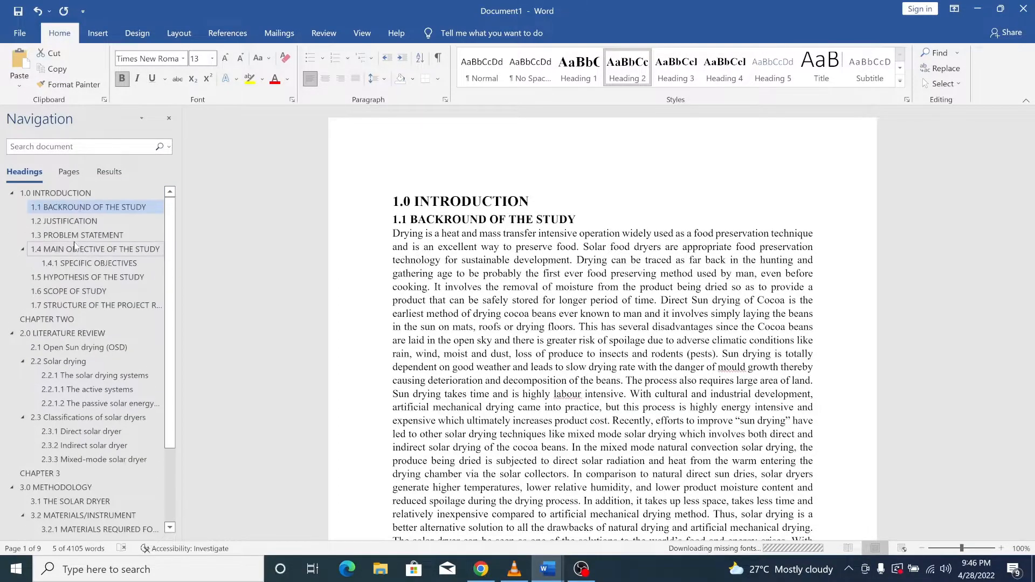
pyautogui.scroll(-3, 76, 245)
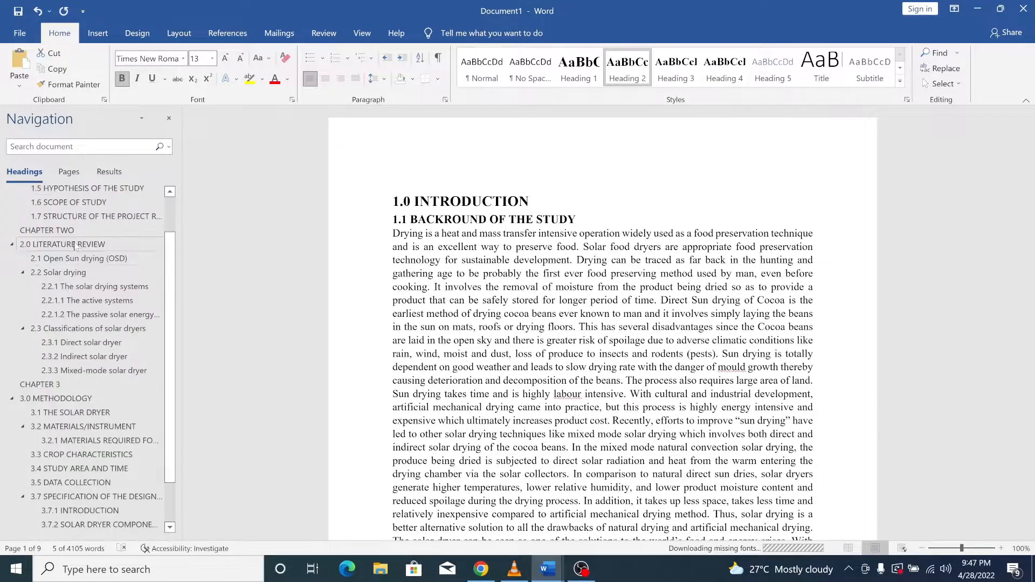
pyautogui.scroll(3, 107, 406)
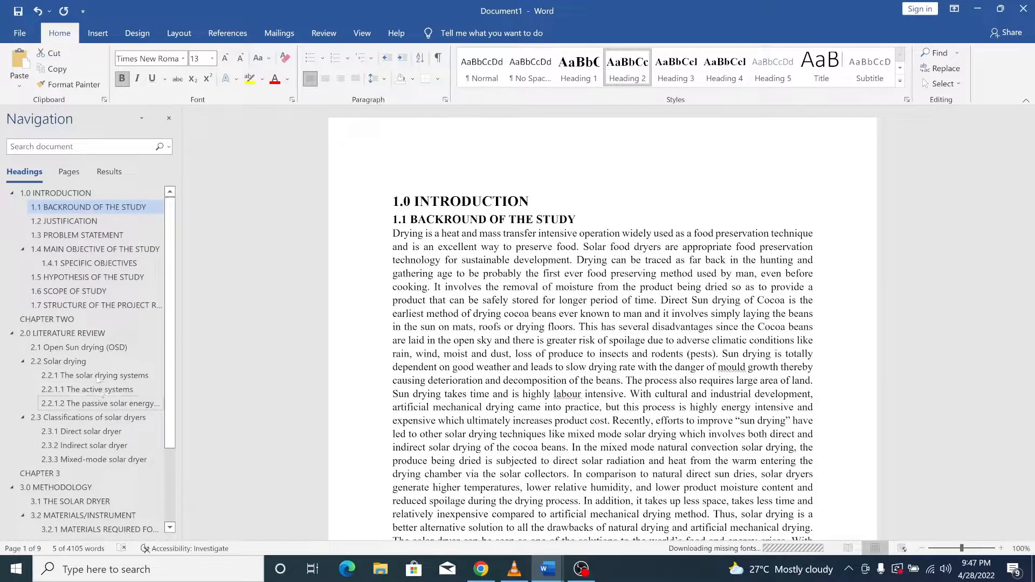
pyautogui.scroll(-2, 88, 284)
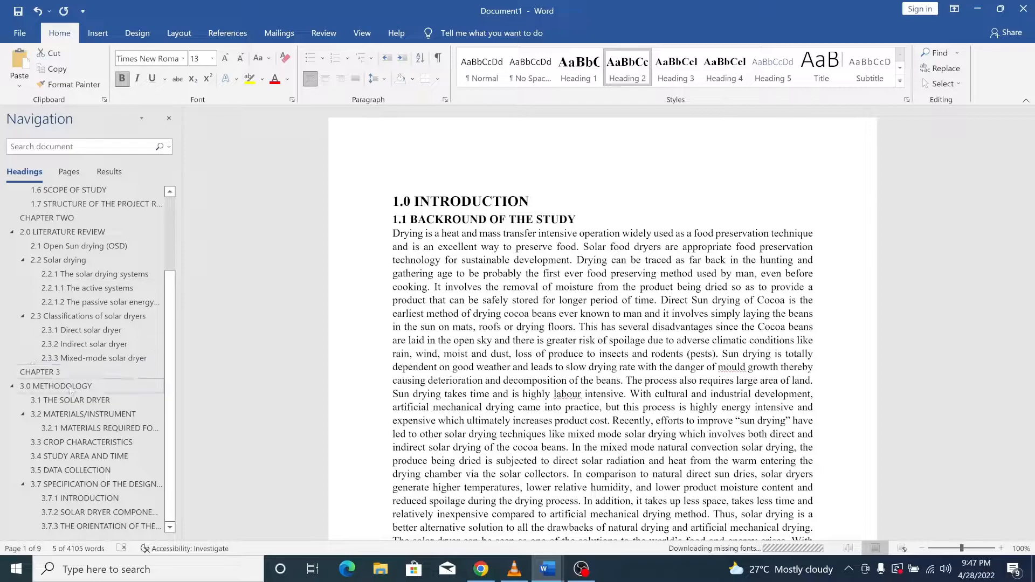
# - Check the outline by jumping to headings in each chapter, such as 3.2.1, 3.7, 2.3, 2.1 and 1.1
pyautogui.click(49, 375)
pyautogui.click(87, 428)
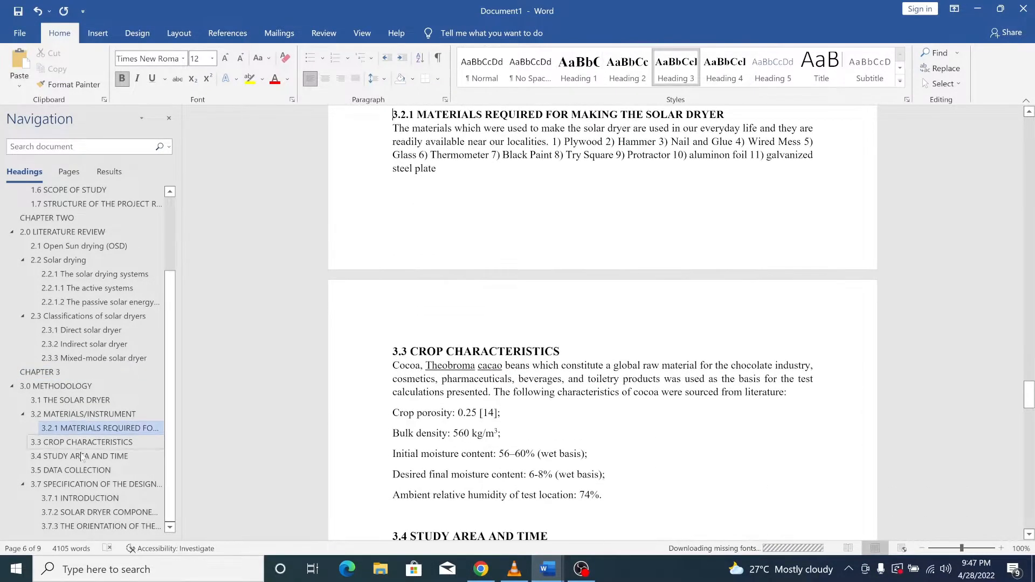
pyautogui.click(95, 484)
pyautogui.click(89, 316)
pyautogui.click(96, 246)
pyautogui.scroll(2, 95, 251)
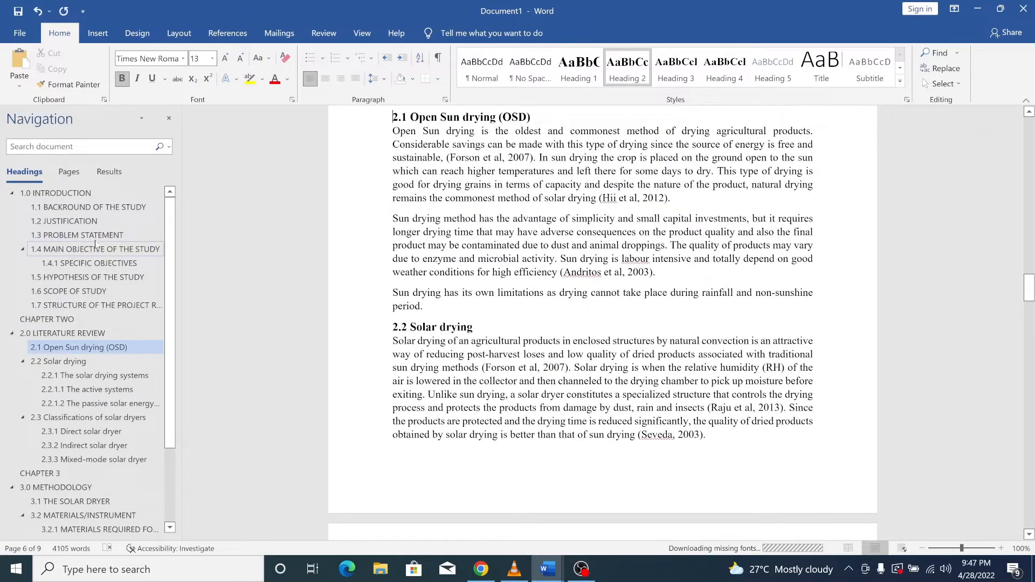
pyautogui.click(105, 208)
pyautogui.scroll(3, 593, 323)
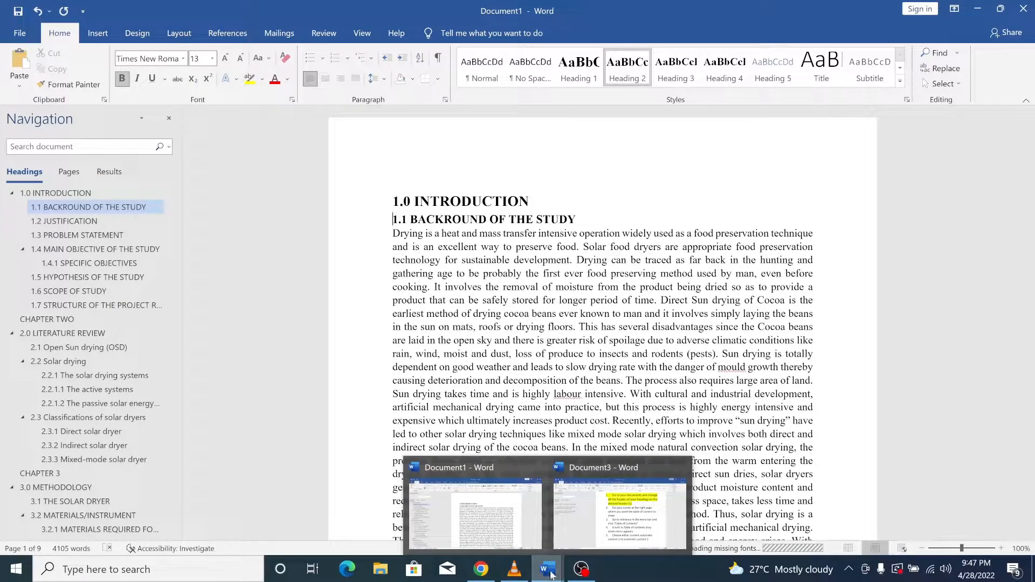
# - Switch to Document3 and highlight item 2, about placing the cursor on the right page, in yellow
pyautogui.click(620, 528)
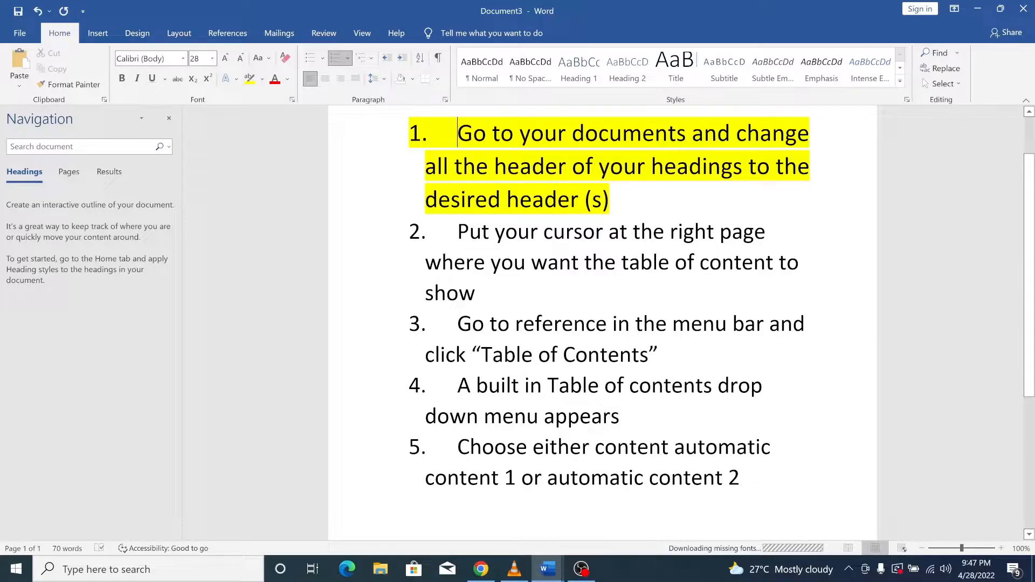
pyautogui.moveTo(481, 293); pyautogui.dragTo(457, 232)
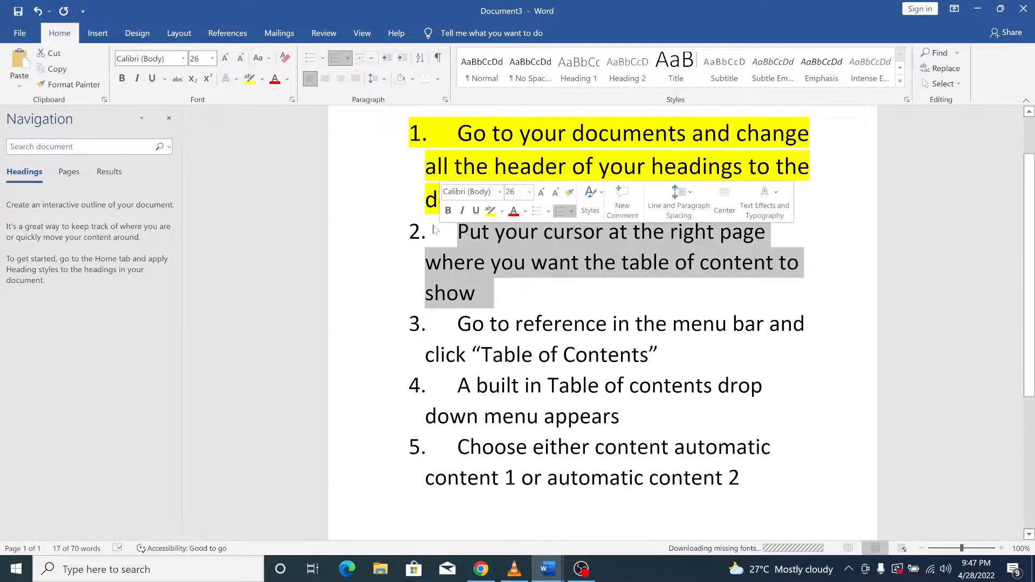
pyautogui.click(249, 79)
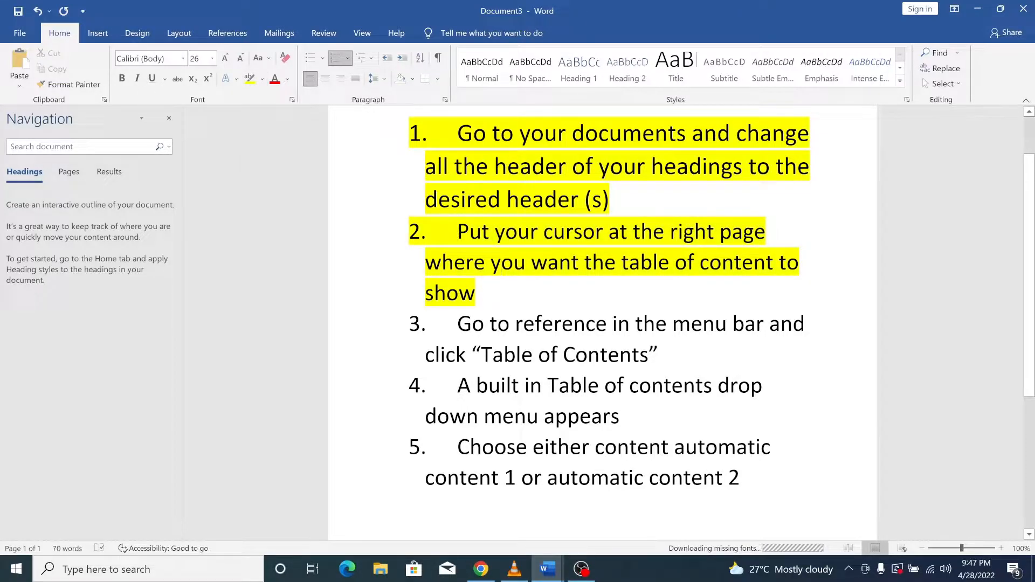
# - Switch back to Document1 and place the cursor in the "1.0 INTRODUCTION" title line
pyautogui.moveTo(547, 569)
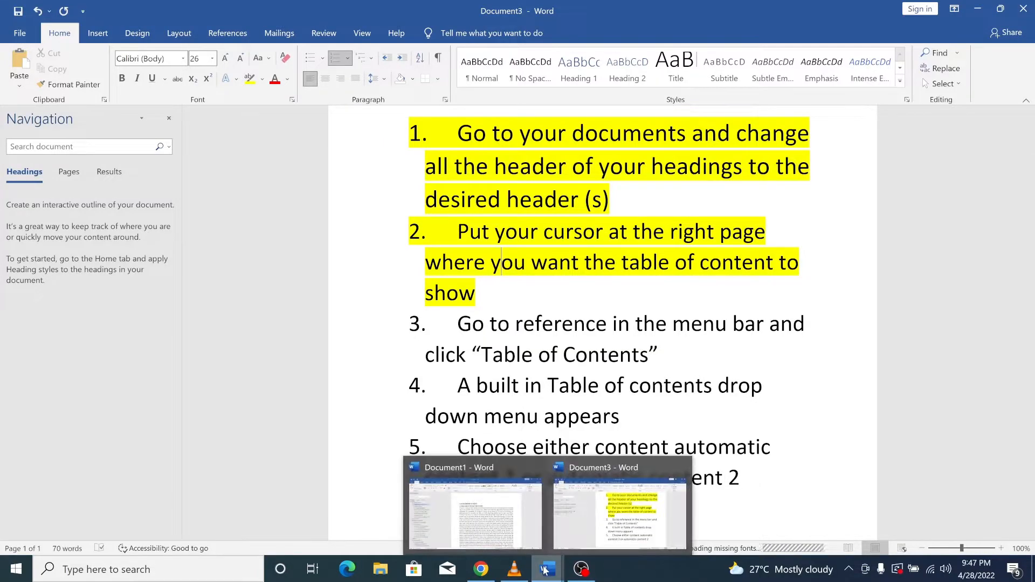
pyautogui.click(513, 530)
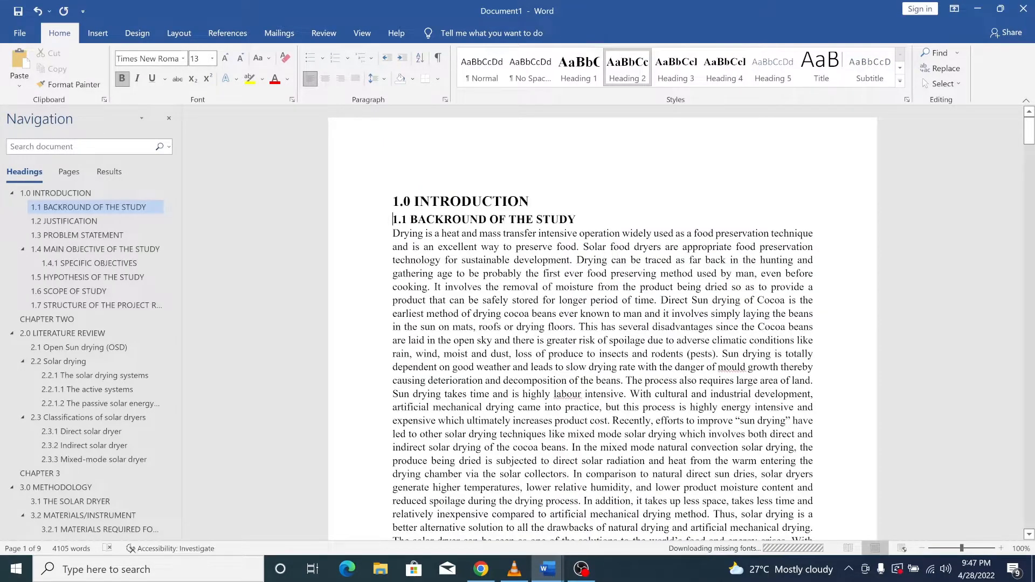
pyautogui.click(430, 201)
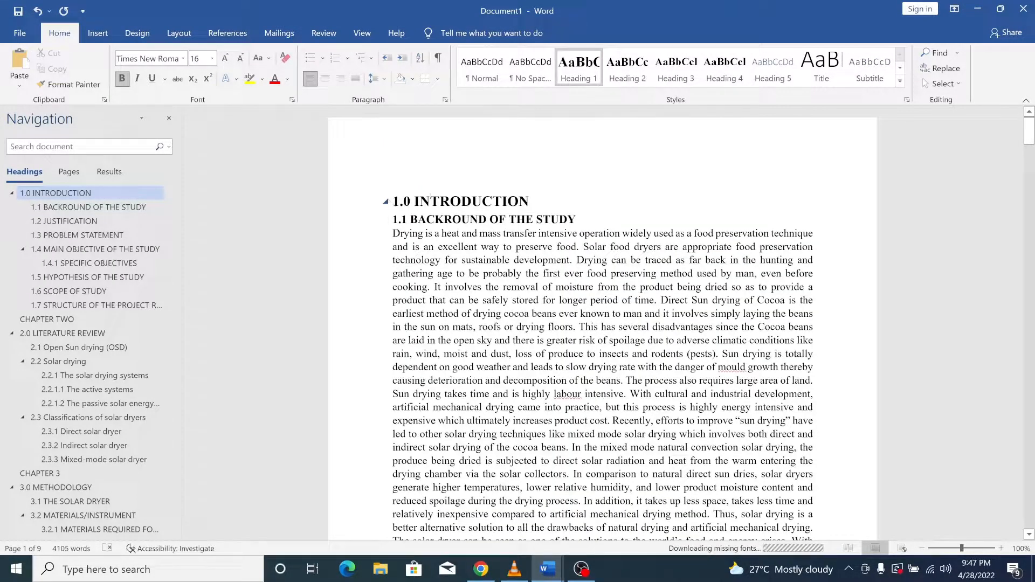
pyautogui.press('Return')
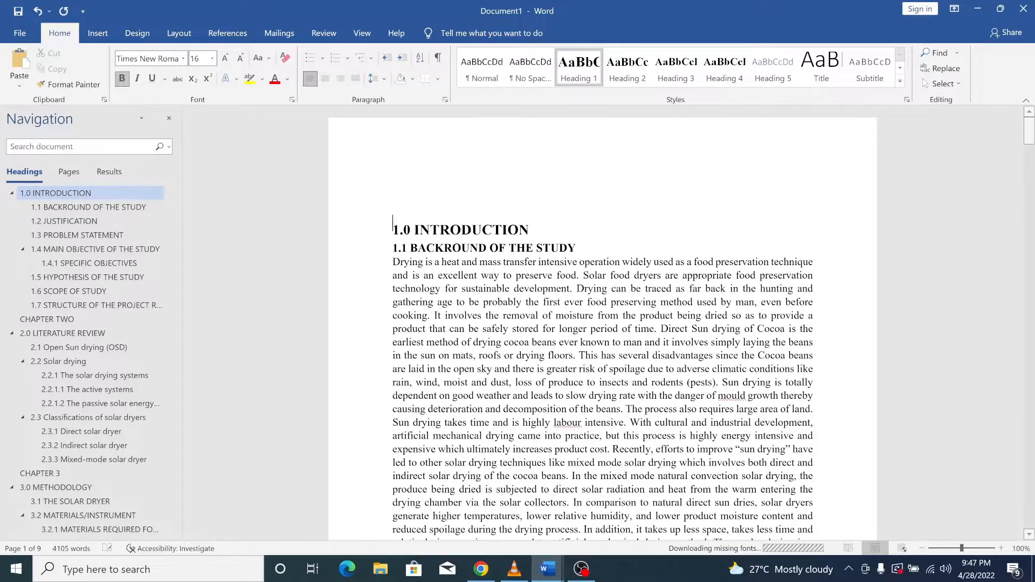
pyautogui.press('Up')
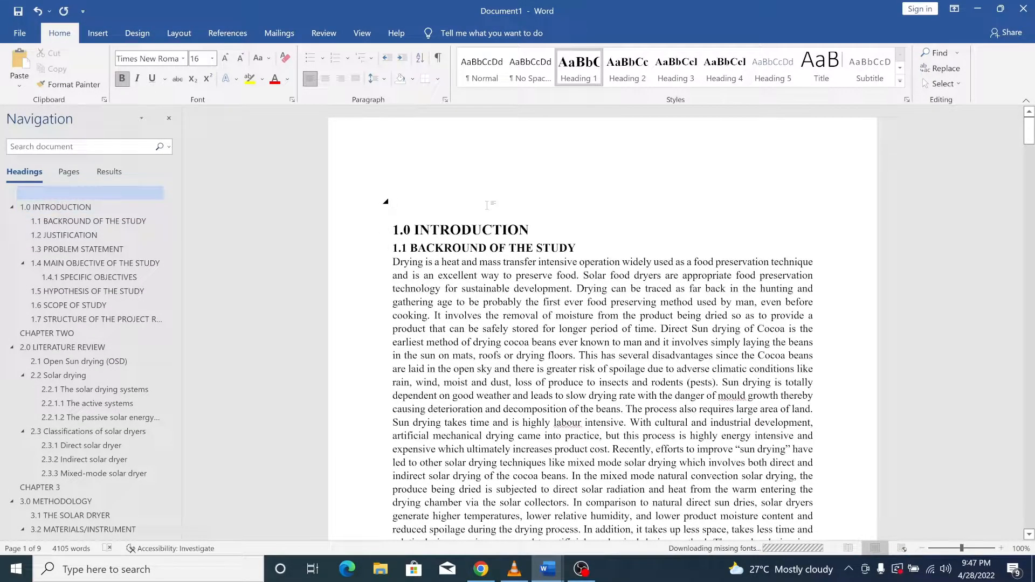
pyautogui.press('Delete')
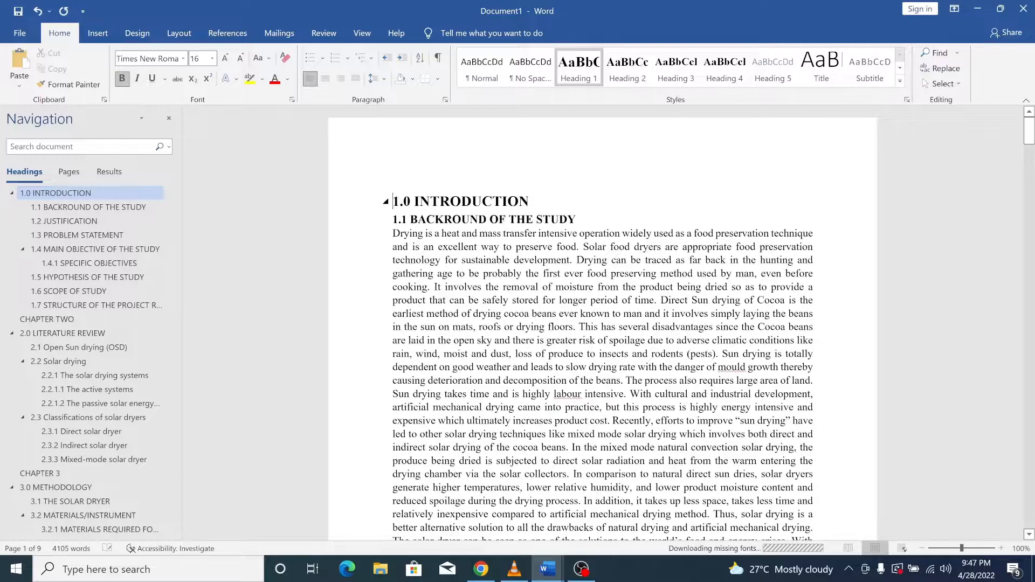
# - Insert a block of empty lines above the "1.0 INTRODUCTION" title and remove two surplus ones at the start of the document
pyautogui.press('Return')
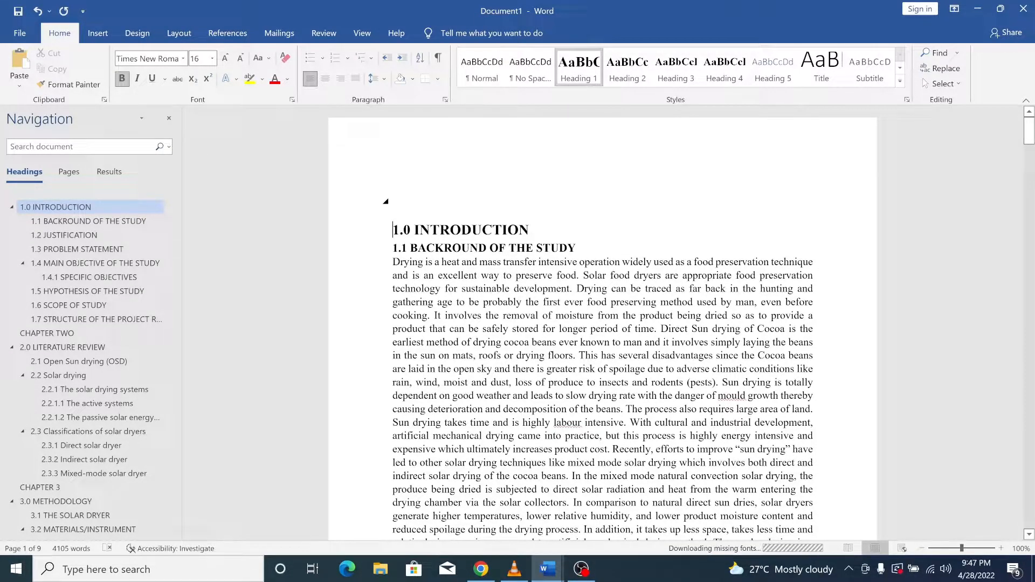
pyautogui.press('Return')
pyautogui.press('Return')
pyautogui.press('Return')
pyautogui.press('Return')
pyautogui.press('Return')
pyautogui.press('Return')
pyautogui.press('Return')
pyautogui.press('Return')
pyautogui.press('Return')
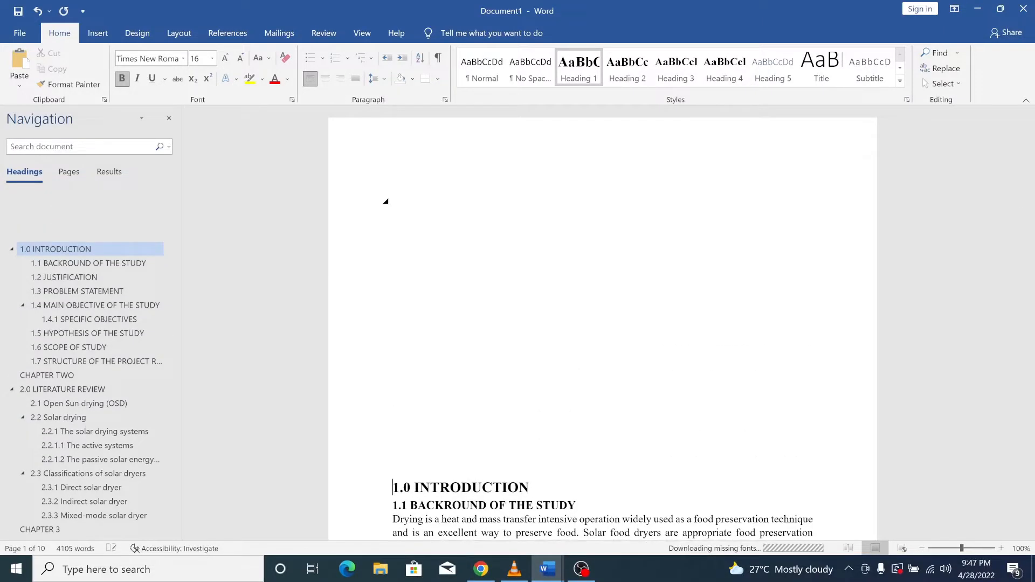
pyautogui.press('Return')
pyautogui.press('Return')
pyautogui.click(427, 202)
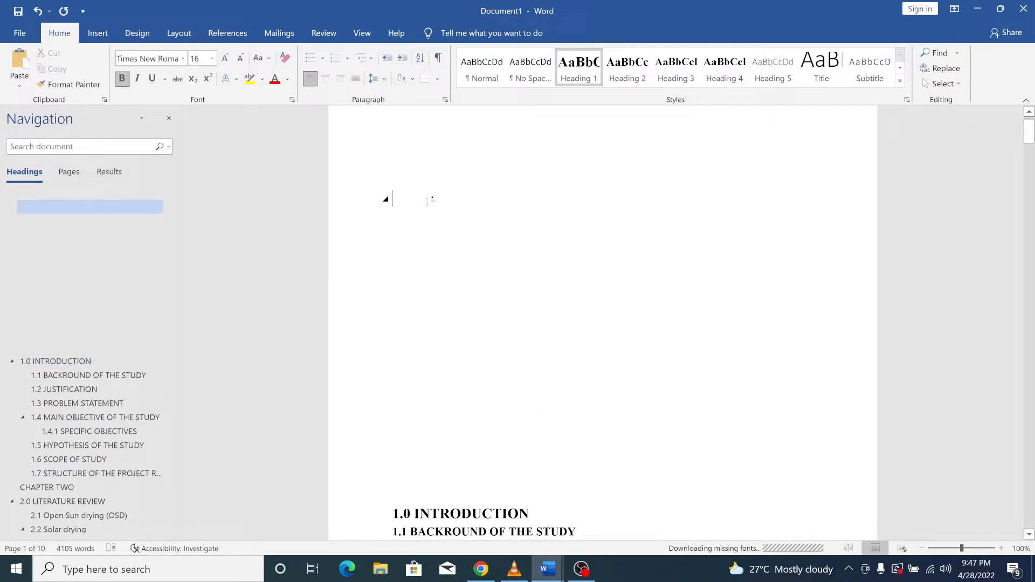
pyautogui.press('Delete')
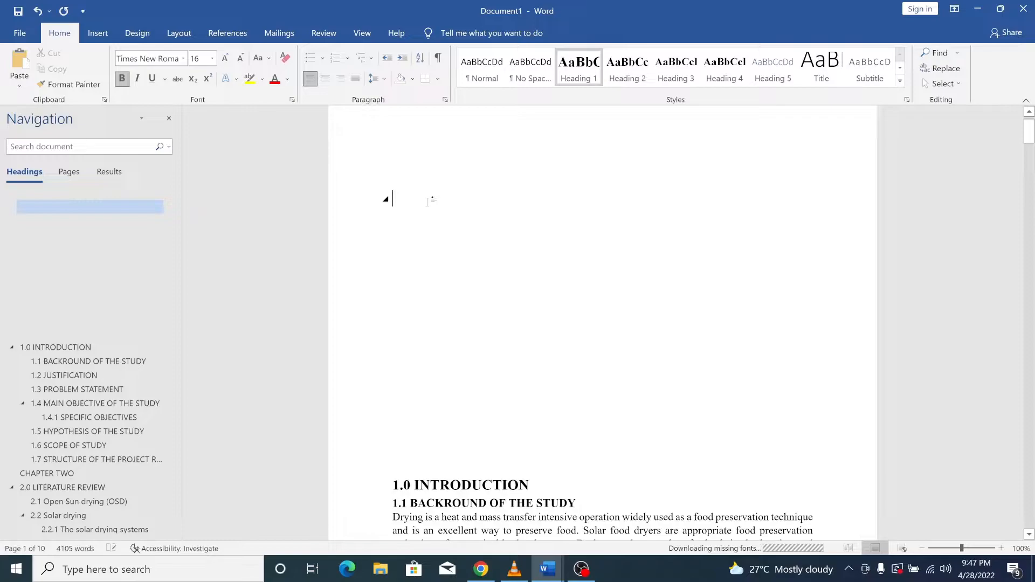
pyautogui.press('BackSpace')
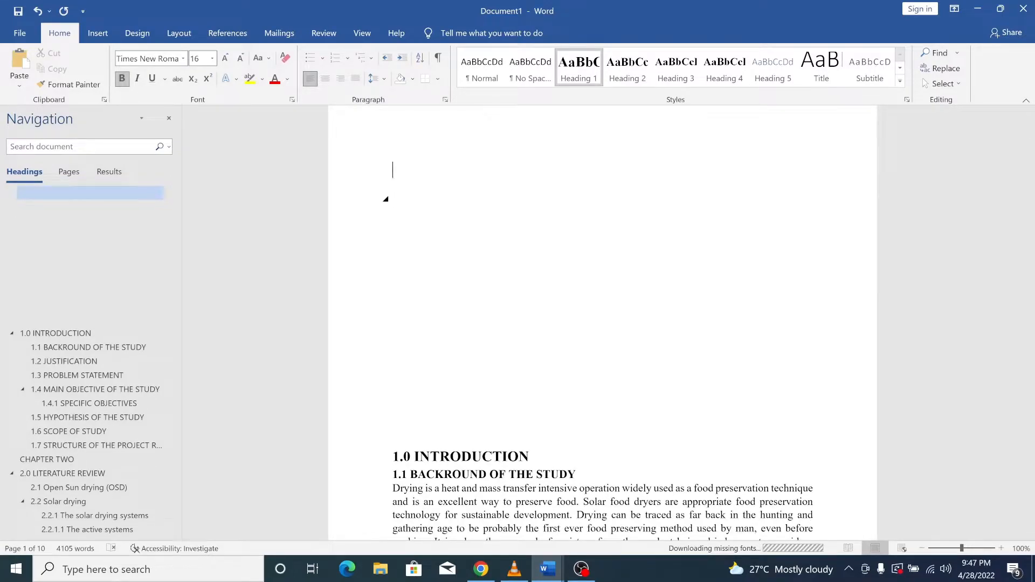
pyautogui.press('Return')
pyautogui.press('Return')
pyautogui.press('Return')
pyautogui.press('Return')
pyautogui.press('Return')
pyautogui.press('Return')
pyautogui.press('Return')
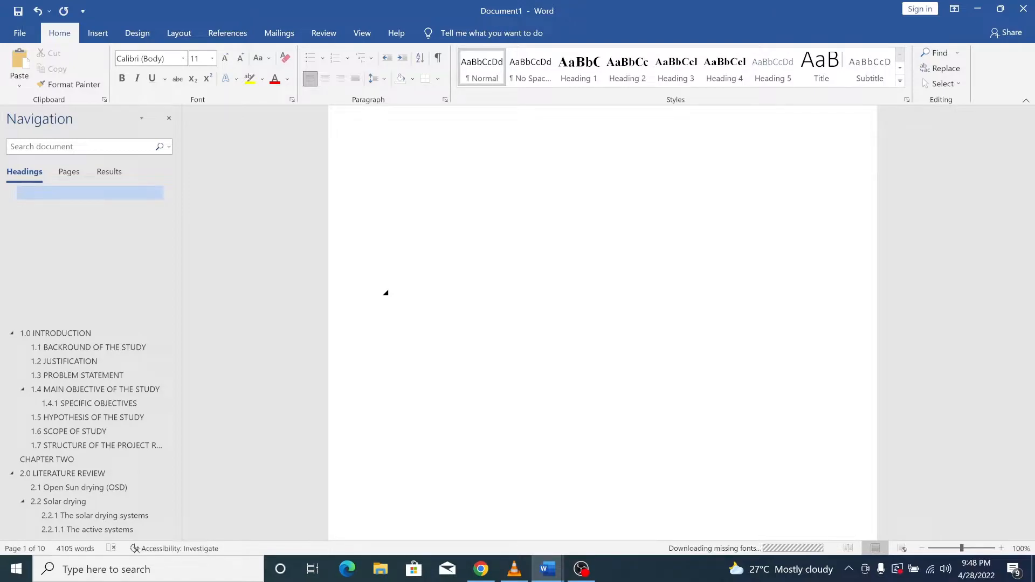
pyautogui.hotkey('ctrl', 'z')
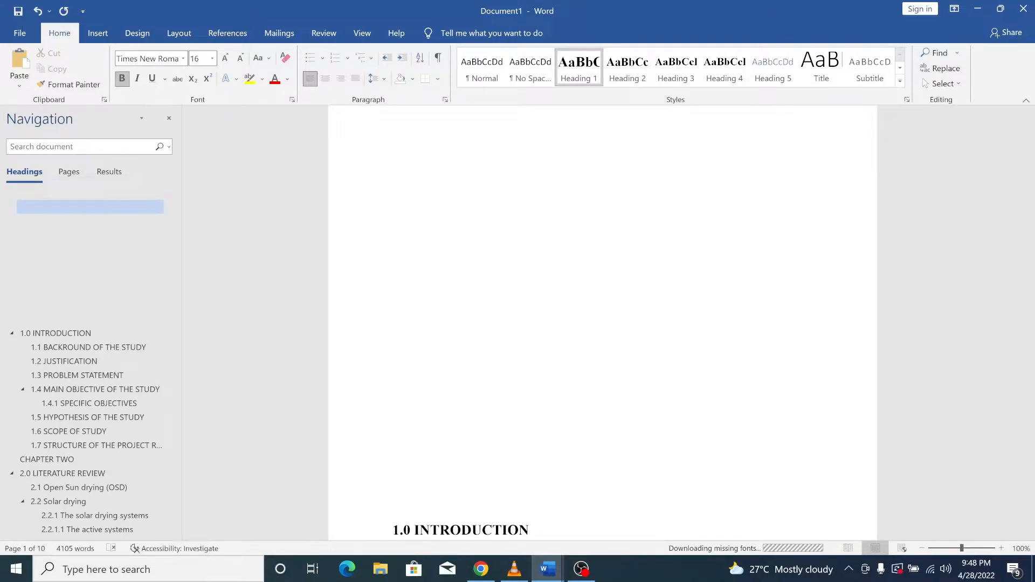
pyautogui.press('BackSpace')
pyautogui.hotkey('ctrl', 'z')
pyautogui.hotkey('ctrl', 'z')
pyautogui.scroll(-3, 386, 224)
pyautogui.press('Return')
pyautogui.press('Return')
pyautogui.press('Return')
pyautogui.press('Return')
pyautogui.press('Return')
pyautogui.press('Return')
pyautogui.press('Return')
pyautogui.press('Return')
pyautogui.press('Return')
pyautogui.press('Return')
pyautogui.press('Return')
pyautogui.press('Return')
pyautogui.press('Return')
pyautogui.press('Return')
pyautogui.press('Return')
pyautogui.press('Return')
pyautogui.press('Return')
pyautogui.press('Return')
pyautogui.press('Return')
pyautogui.press('Return')
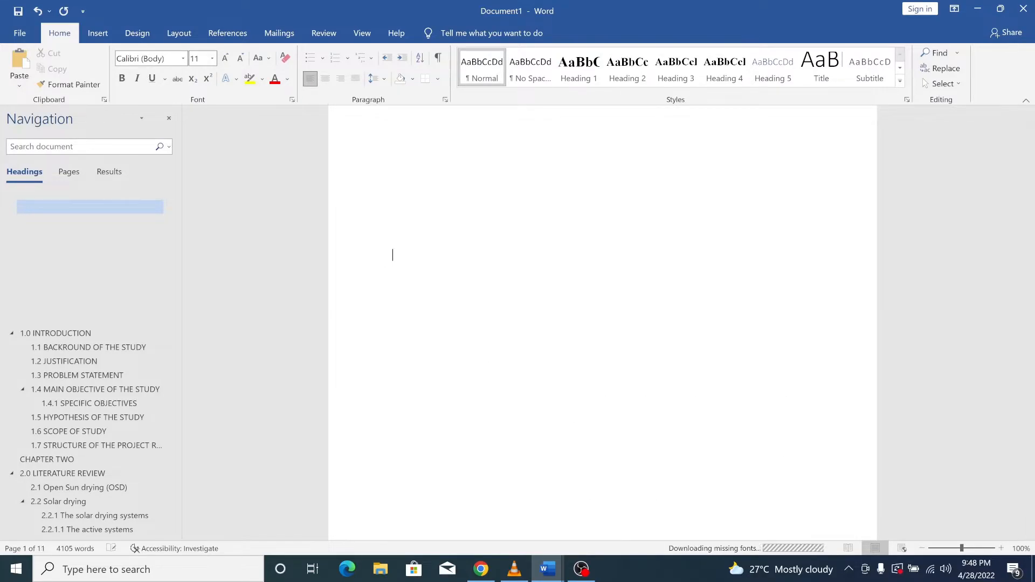
pyautogui.press('Delete')
pyautogui.press('Delete')
pyautogui.press('Delete')
pyautogui.press('Delete')
pyautogui.press('Delete')
pyautogui.press('Delete')
pyautogui.press('Delete')
pyautogui.press('Delete')
pyautogui.press('Delete')
pyautogui.press('Delete')
pyautogui.press('Delete')
pyautogui.press('Delete')
pyautogui.press('Delete')
pyautogui.press('Delete')
pyautogui.press('Delete')
pyautogui.press('Delete')
pyautogui.press('Delete')
pyautogui.press('Delete')
pyautogui.press('Delete')
pyautogui.press('Delete')
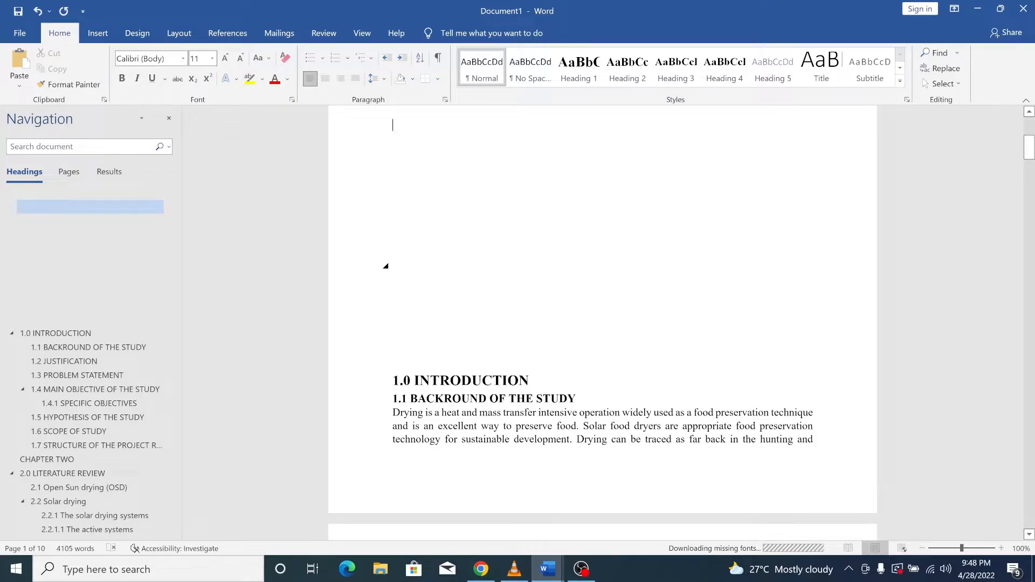
# - Insert about 20 more empty lines above "1.0 INTRODUCTION" to clear the first page, and place the cursor at that page's start
pyautogui.press('Return')
pyautogui.press('Return')
pyautogui.press('Return')
pyautogui.press('Return')
pyautogui.press('Return')
pyautogui.press('Return')
pyautogui.press('Return')
pyautogui.press('Return')
pyautogui.press('Return')
pyautogui.press('Return')
pyautogui.press('Return')
pyautogui.press('Return')
pyautogui.press('Return')
pyautogui.press('Return')
pyautogui.press('Return')
pyautogui.press('Return')
pyautogui.press('Return')
pyautogui.press('Return')
pyautogui.press('Return')
pyautogui.press('Return')
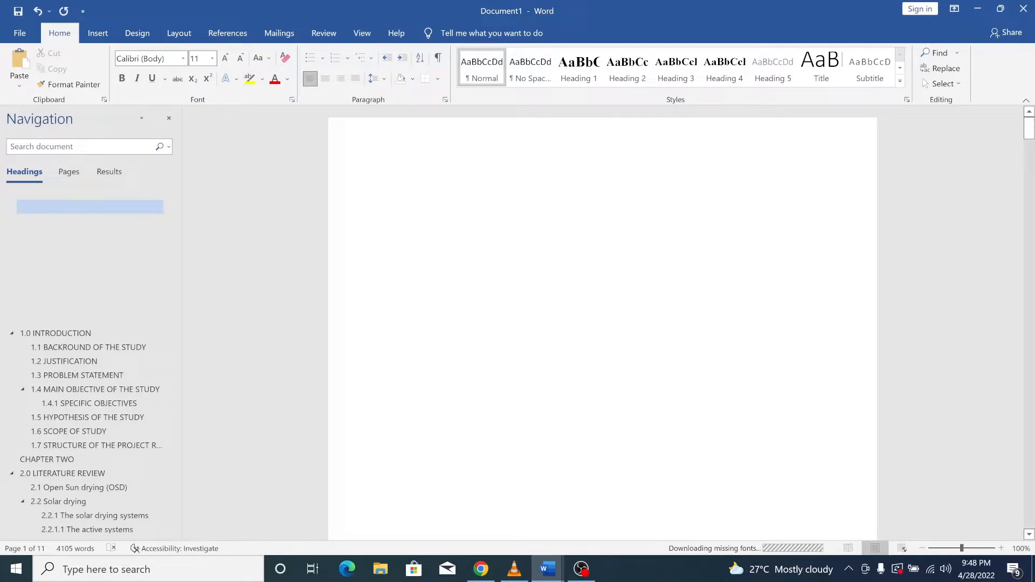
pyautogui.click(430, 204)
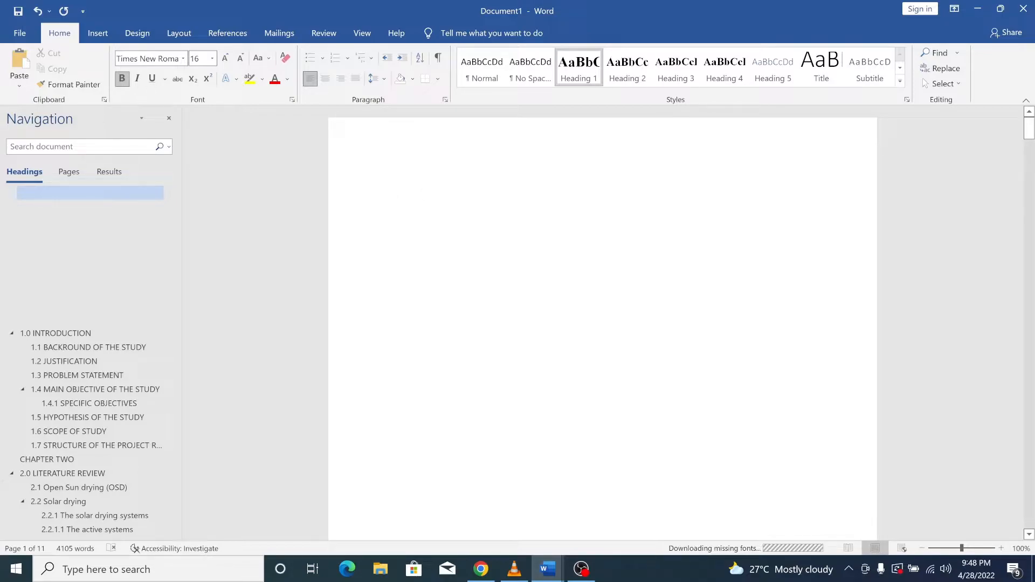
# - Switch to Document3 and highlight item 3, about going to References and choosing "Table of Contents", in yellow
pyautogui.moveTo(550, 578)
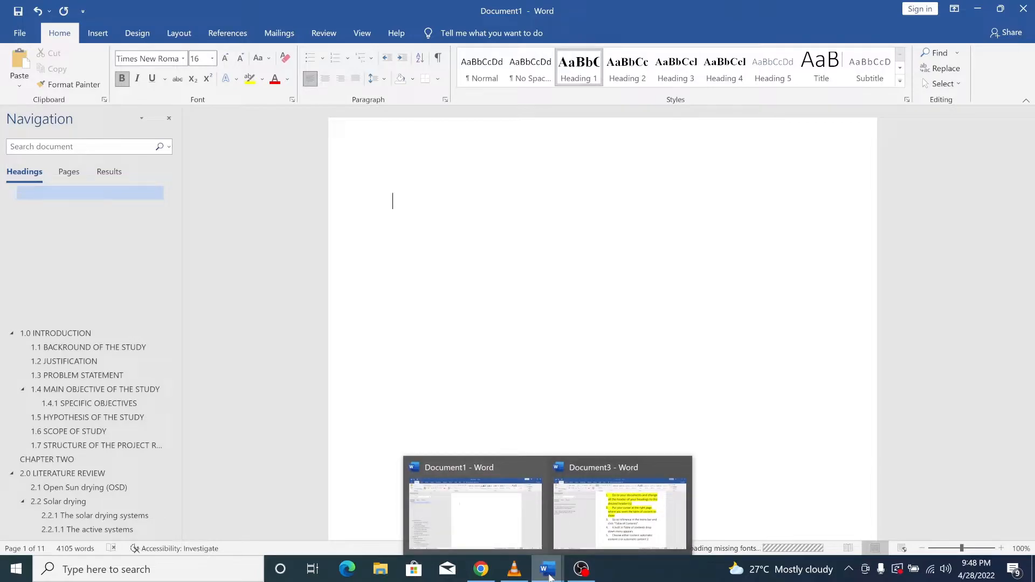
pyautogui.click(620, 512)
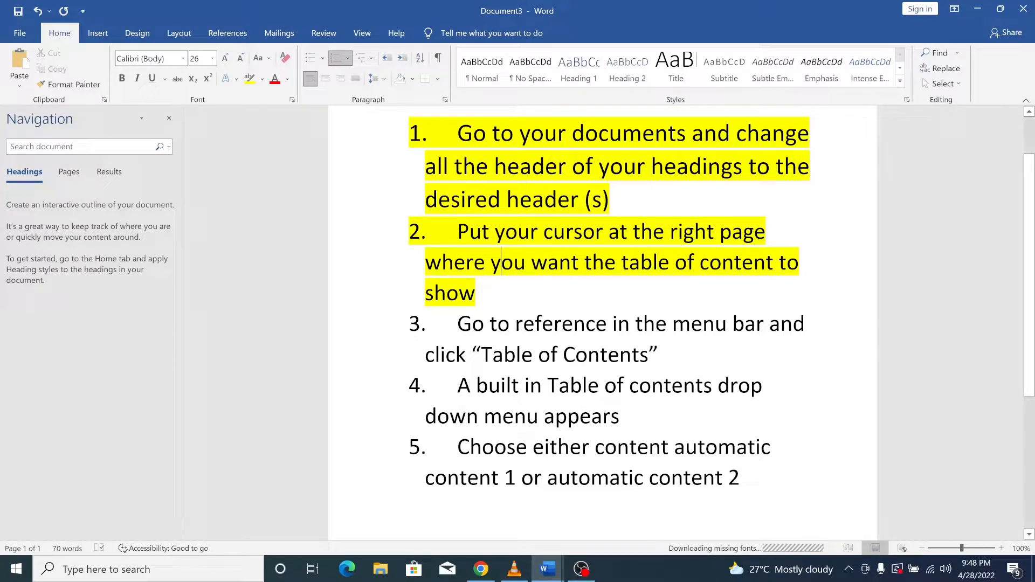
pyautogui.moveTo(671, 354); pyautogui.dragTo(457, 324)
pyautogui.click(250, 78)
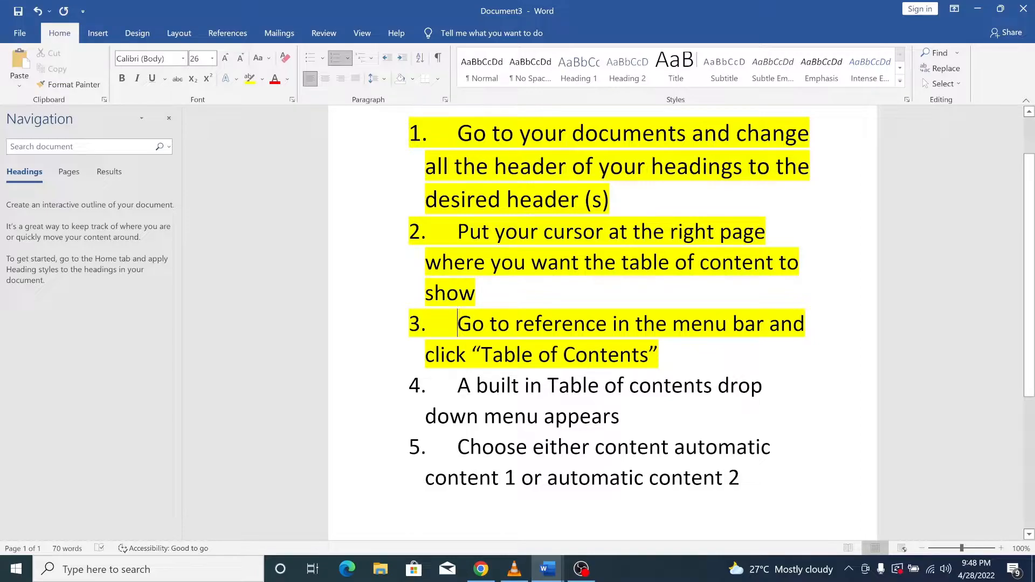
# - Highlight items 4 and 5, about the built-in table of contents menu and the automatic content choice, in yellow
pyautogui.moveTo(637, 417); pyautogui.dragTo(461, 396)
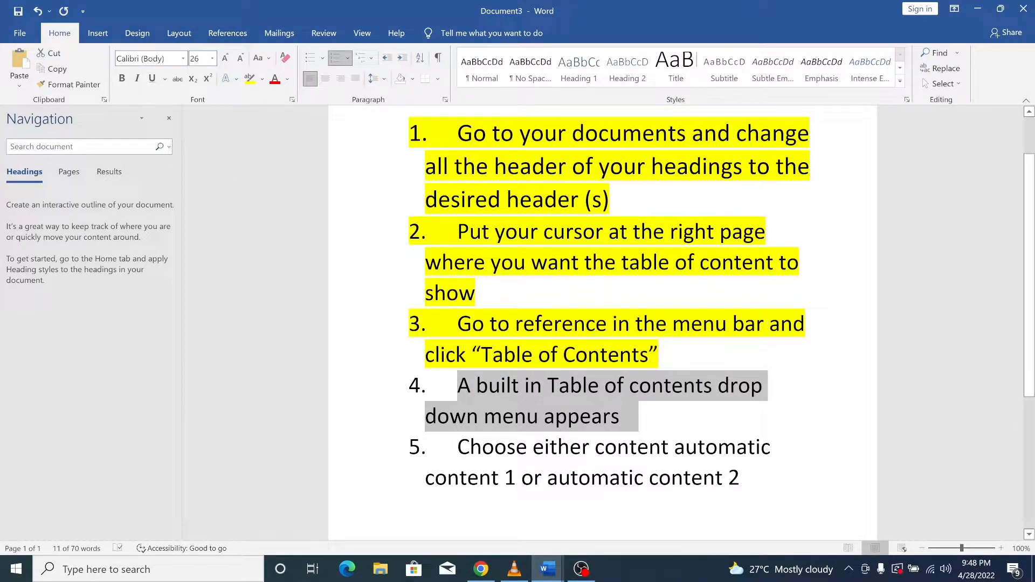
pyautogui.click(249, 80)
pyautogui.press('Left')
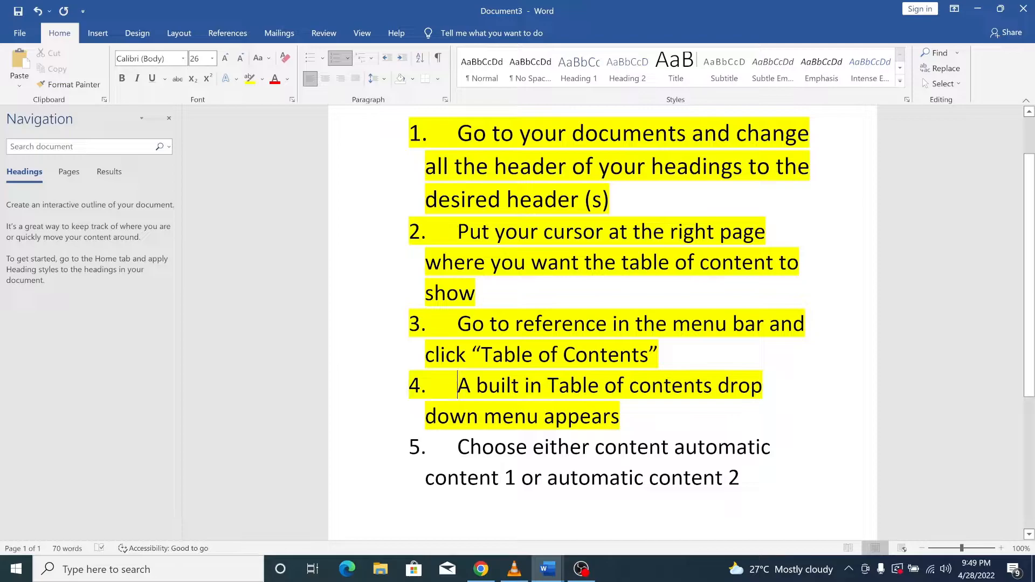
pyautogui.moveTo(755, 478); pyautogui.dragTo(458, 447)
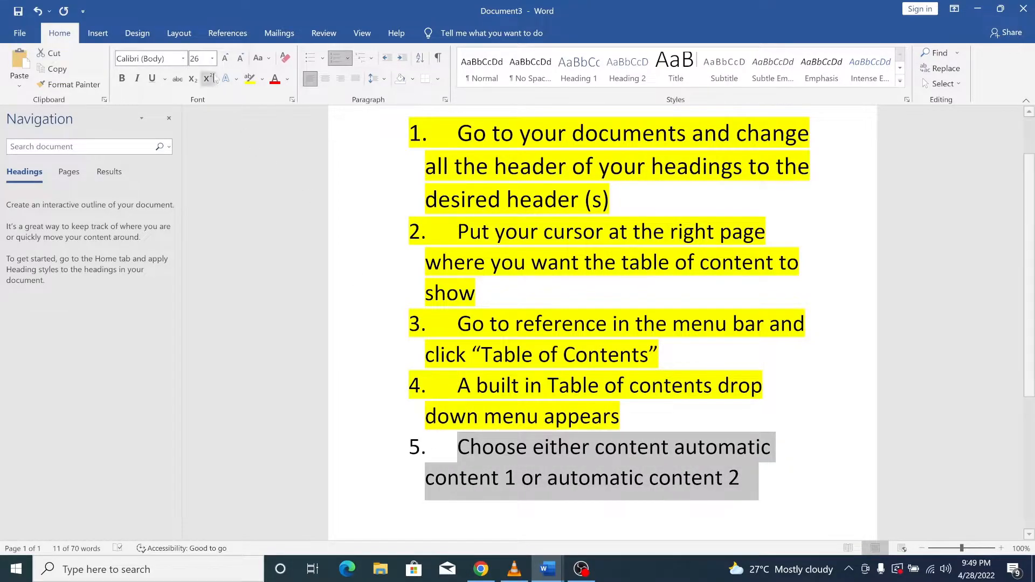
pyautogui.click(249, 79)
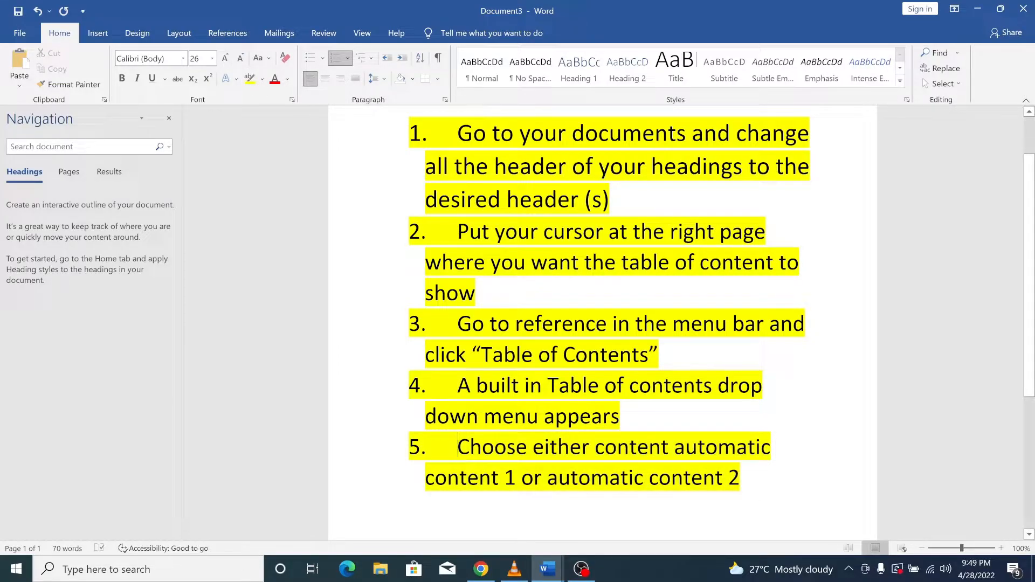
pyautogui.scroll(1, 609, 318)
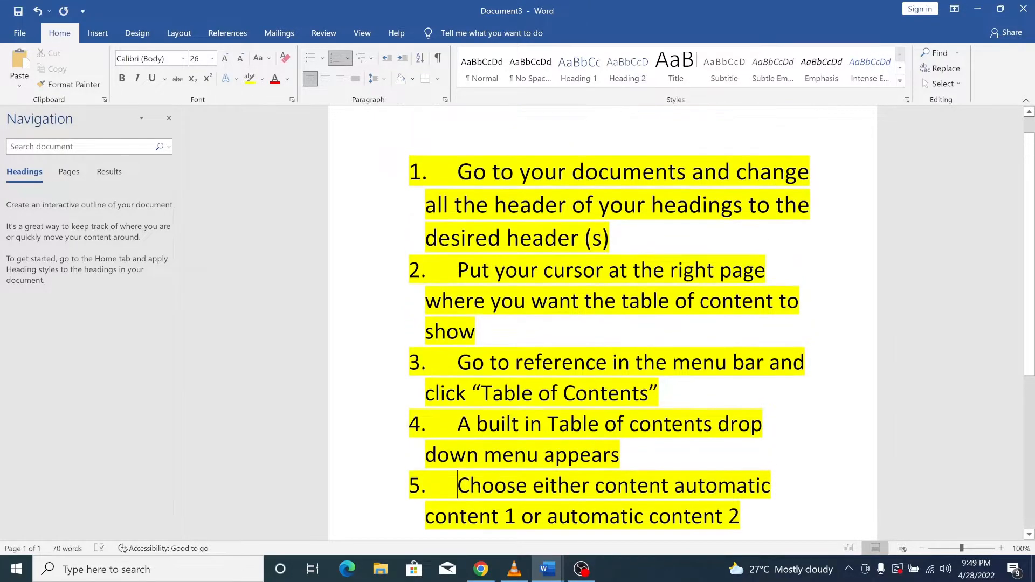
pyautogui.scroll(-3, 610, 318)
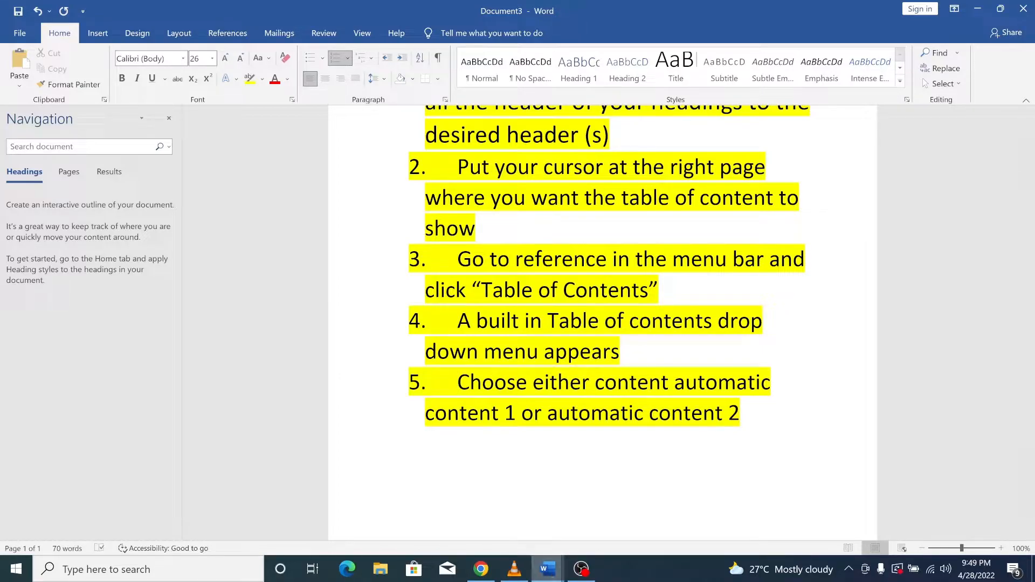
# - Switch back to Document1 and insert the built-in Automatic Table 1 table of contents at the start of the blank first page
pyautogui.moveTo(553, 579)
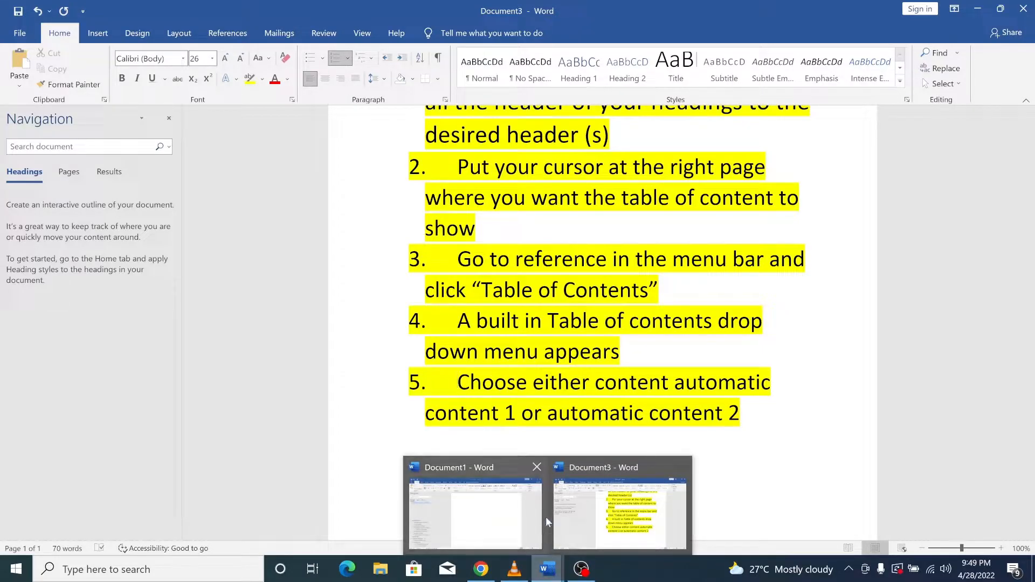
pyautogui.click(518, 522)
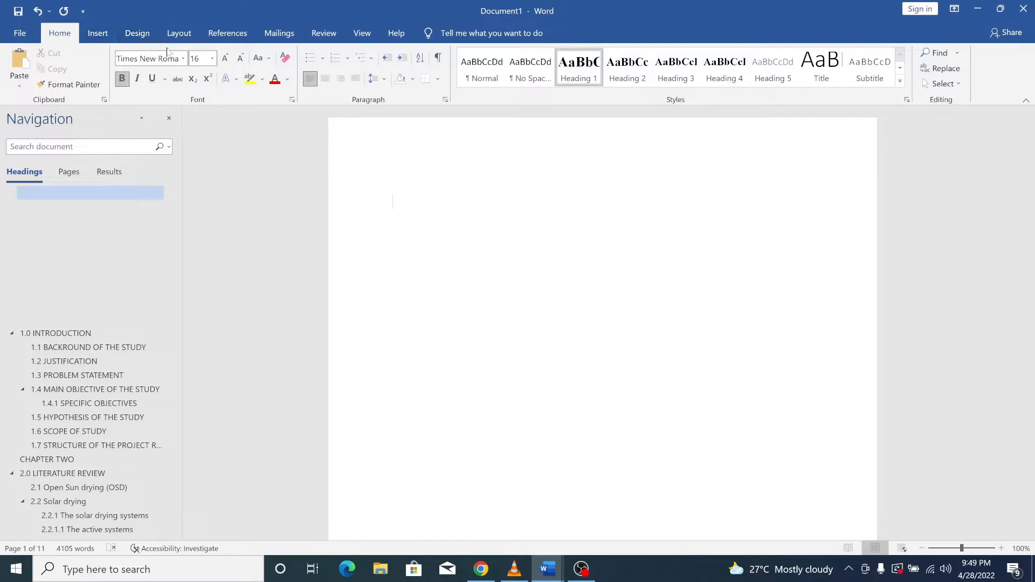
pyautogui.click(232, 36)
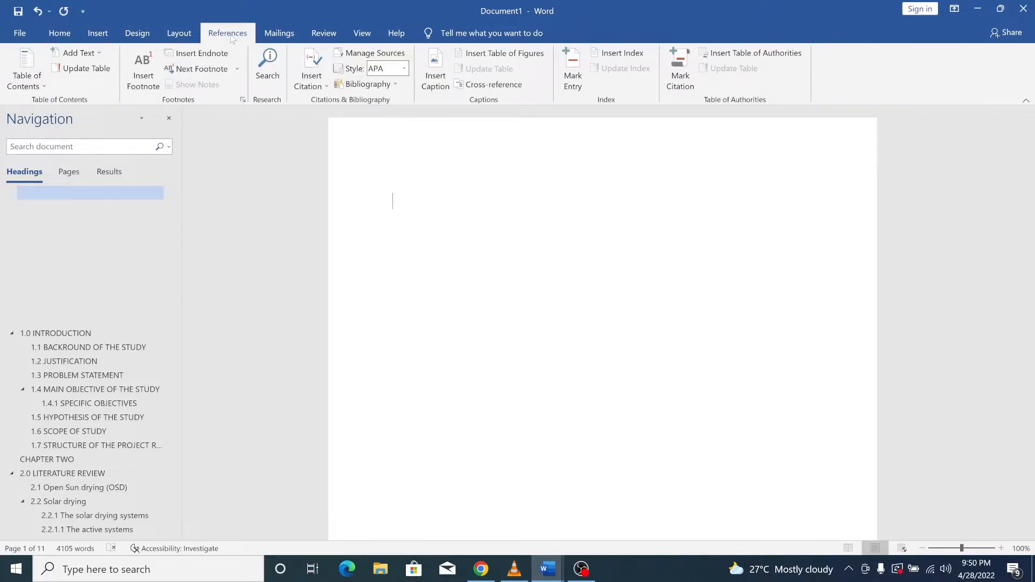
pyautogui.click(35, 64)
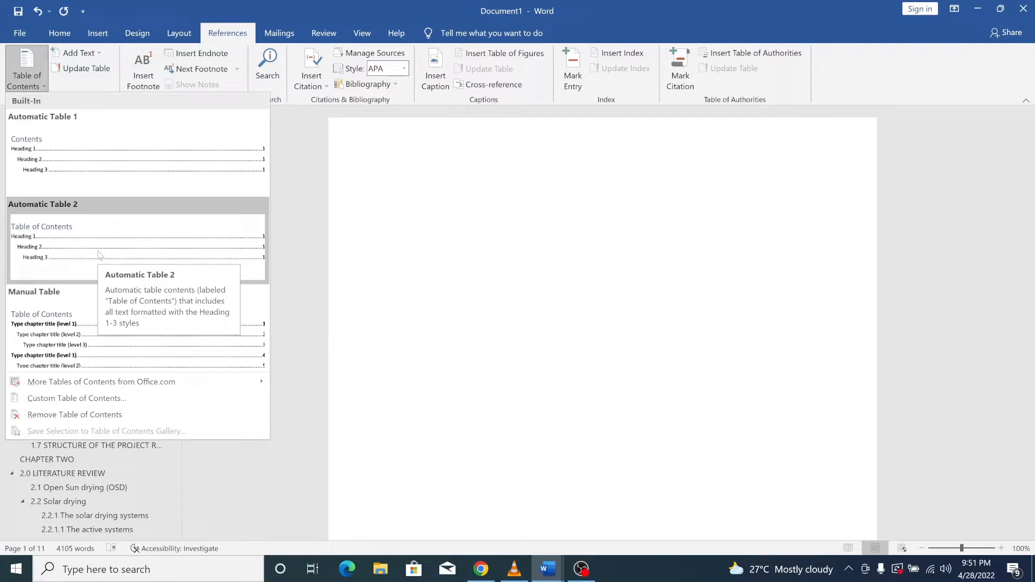
pyautogui.click(90, 169)
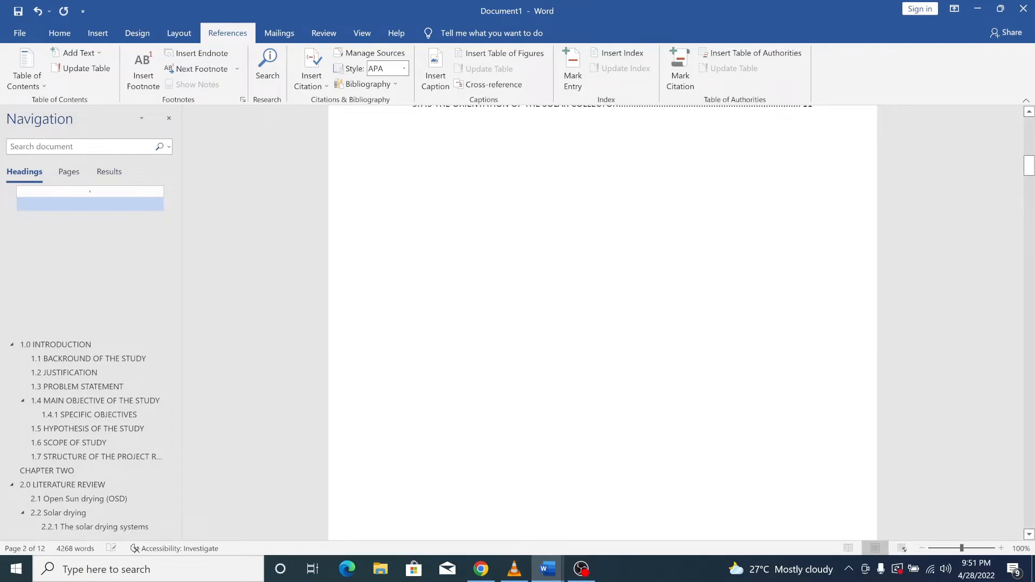
pyautogui.scroll(10, 526, 341)
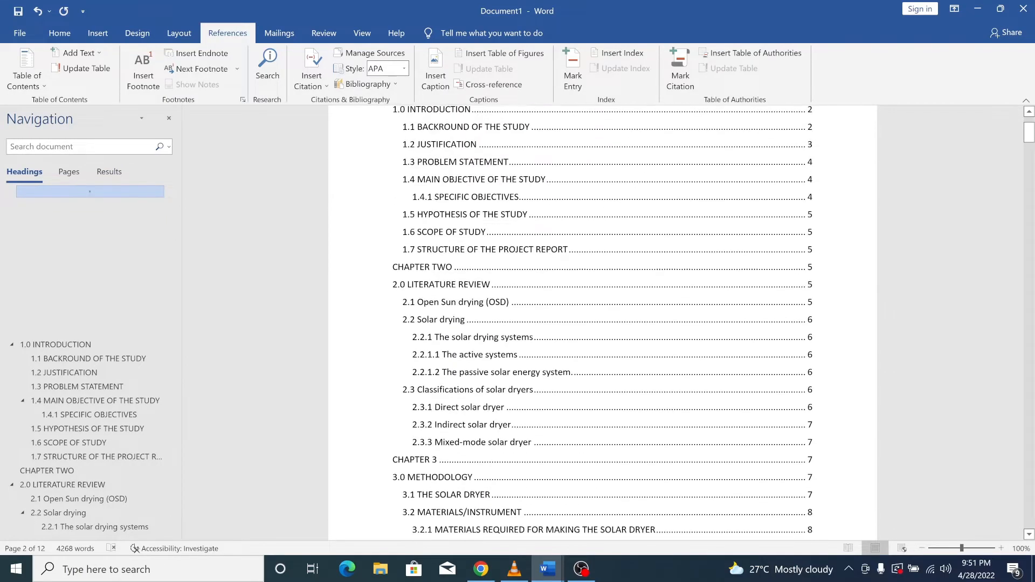
pyautogui.click(539, 324)
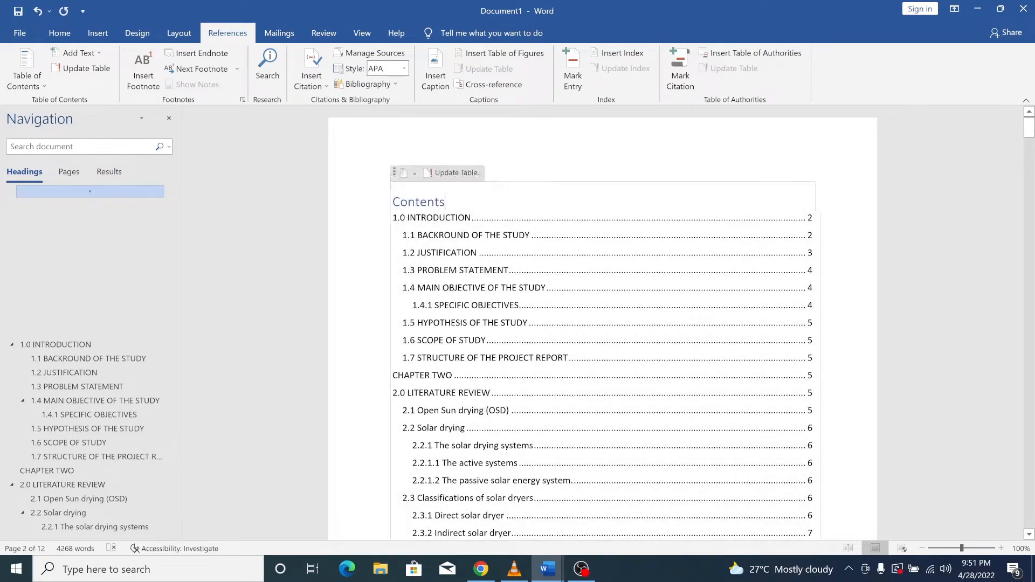
# - Delete surplus empty lines above "1.0 INTRODUCTION" and add a few back so that the title starts at the top of a page
pyautogui.scroll(-10, 602, 323)
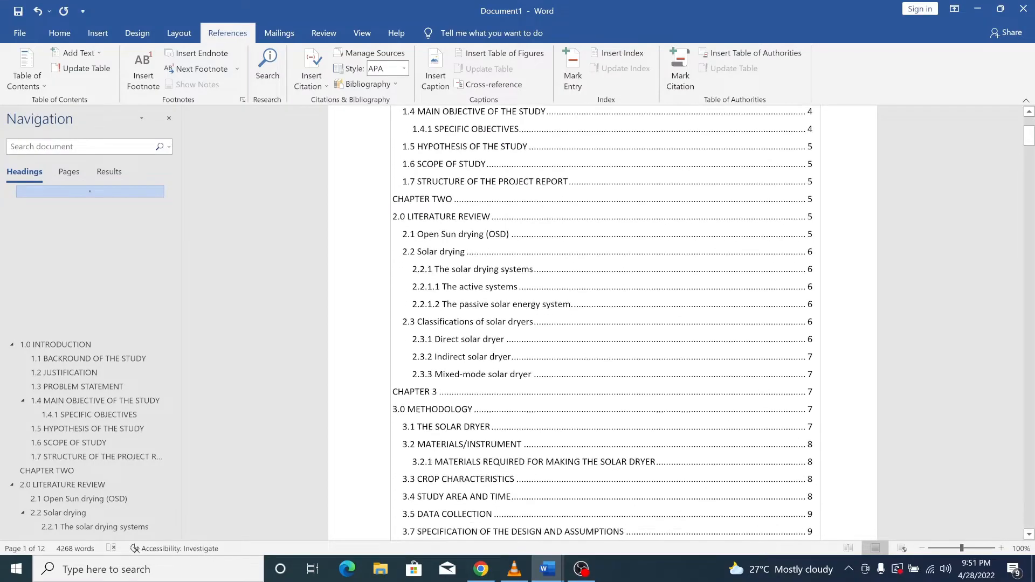
pyautogui.scroll(-10, 386, 323)
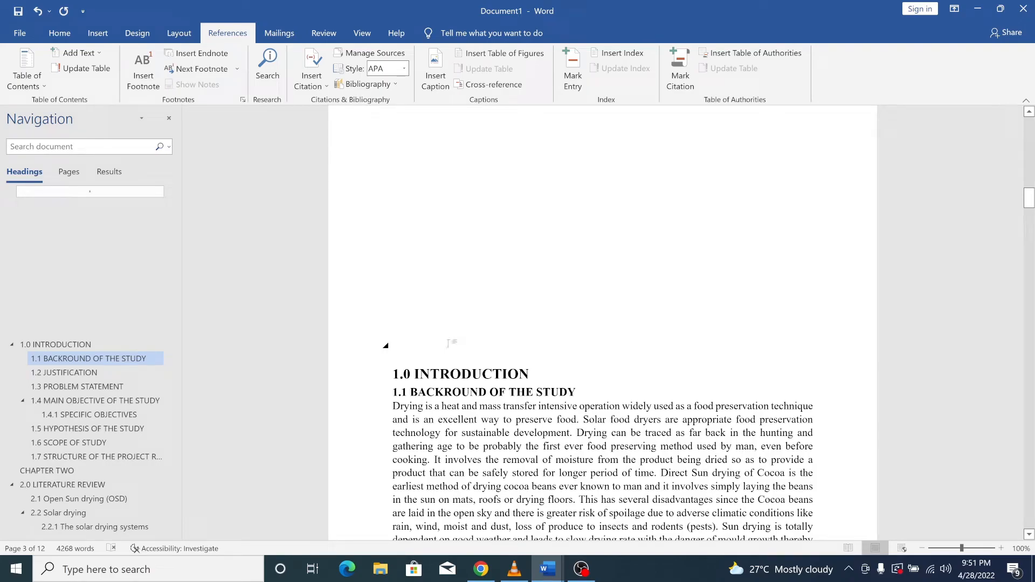
pyautogui.scroll(-5, 397, 325)
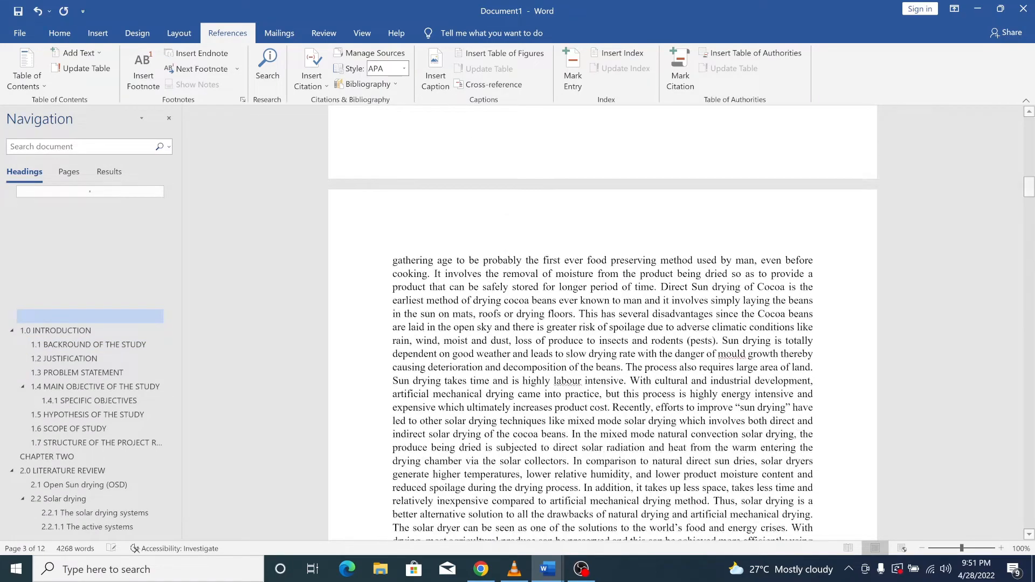
pyautogui.press('BackSpace')
pyautogui.press('BackSpace')
pyautogui.press('BackSpace')
pyautogui.press('BackSpace')
pyautogui.press('BackSpace')
pyautogui.press('BackSpace')
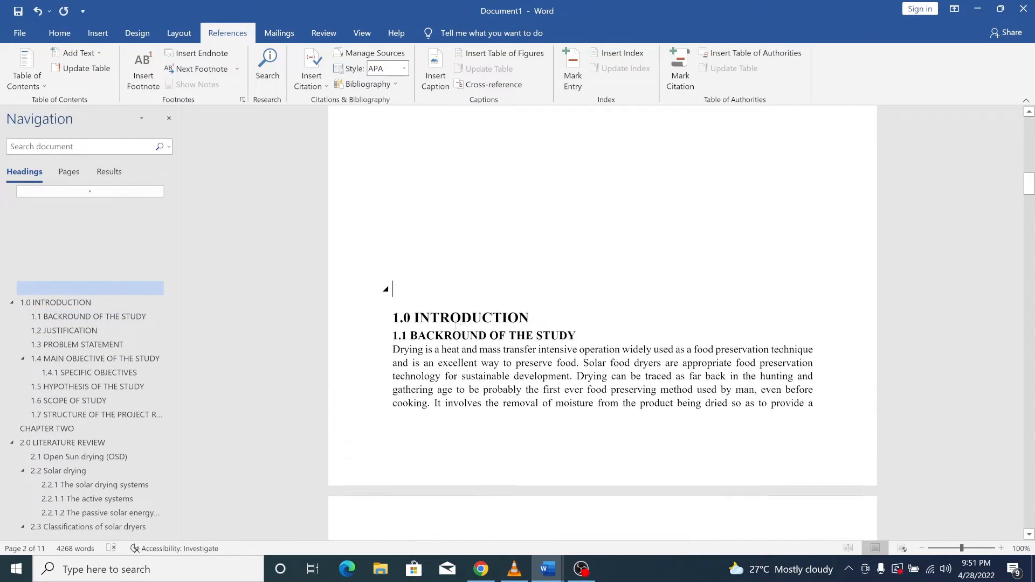
pyautogui.scroll(1, 602, 323)
pyautogui.press('Return')
pyautogui.press('Return')
pyautogui.press('Return')
pyautogui.press('Return')
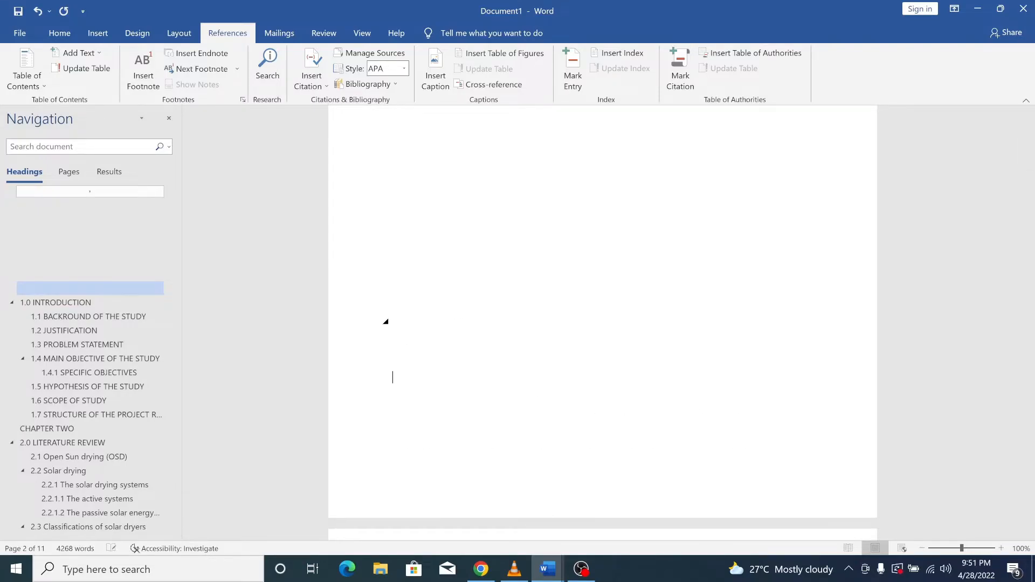
# - Review the inserted table of contents from its first to its last entry, checking the heading levels and page numbers
pyautogui.scroll(15, 385, 322)
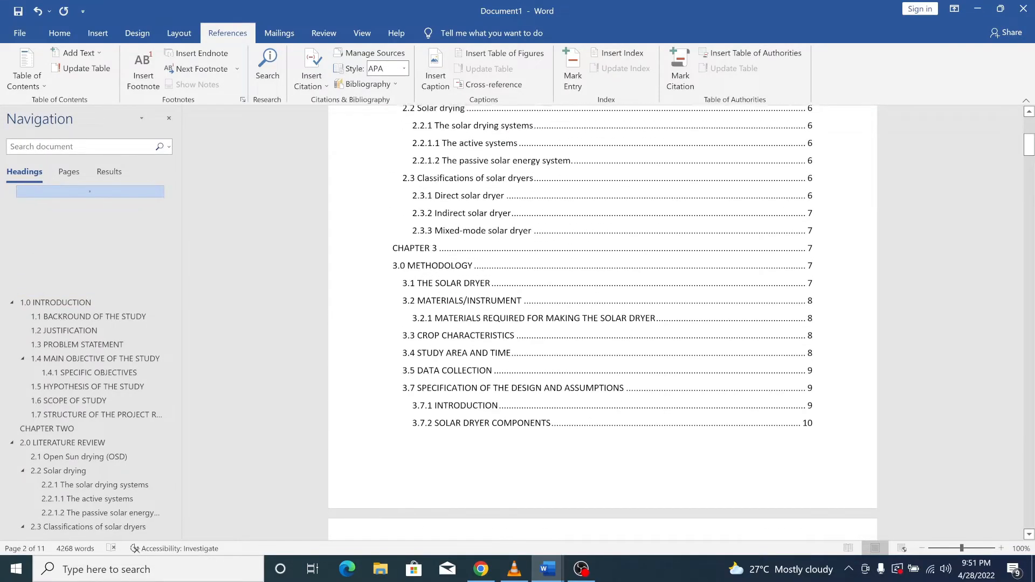
pyautogui.scroll(3, 456, 273)
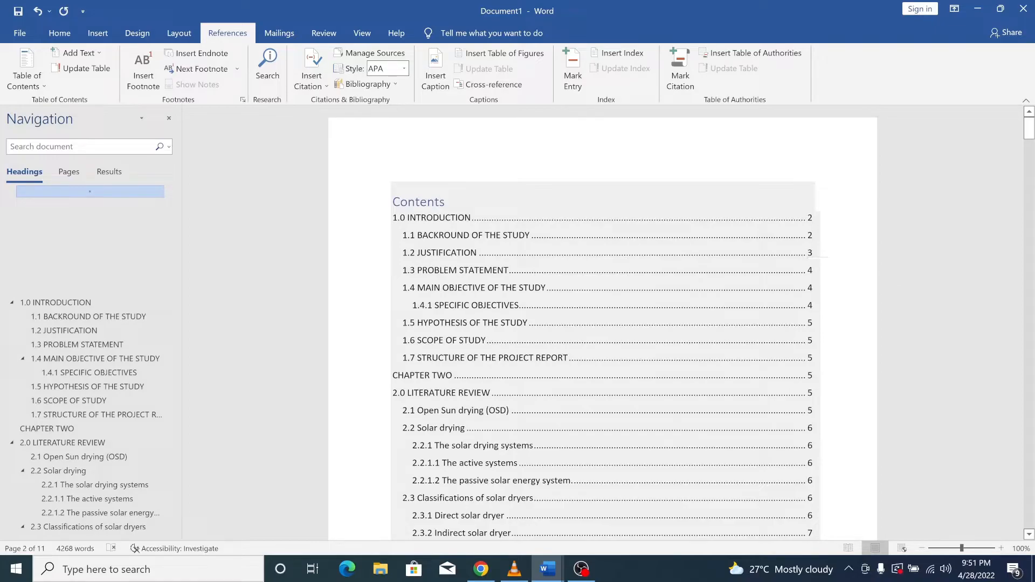
pyautogui.scroll(-1, 808, 258)
pyautogui.scroll(-1, 602, 324)
pyautogui.scroll(-4, 602, 324)
pyautogui.scroll(5, 602, 323)
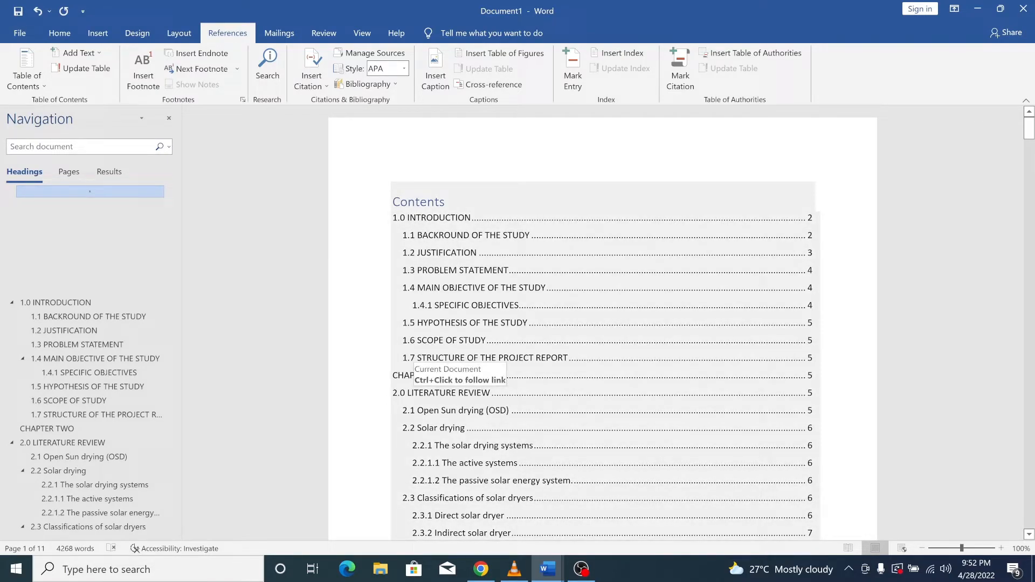
pyautogui.scroll(-3, 426, 375)
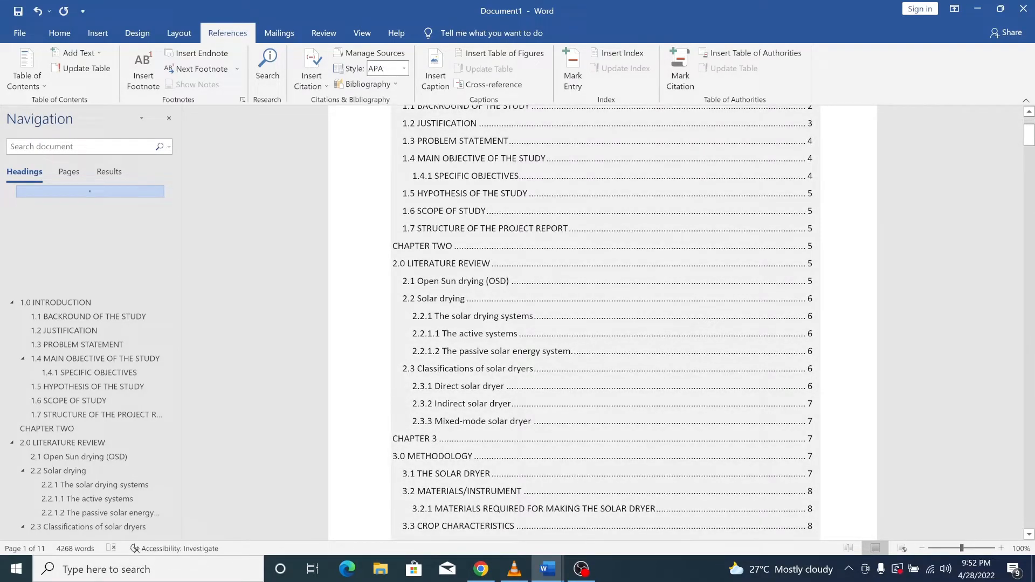
pyautogui.scroll(-2, 602, 323)
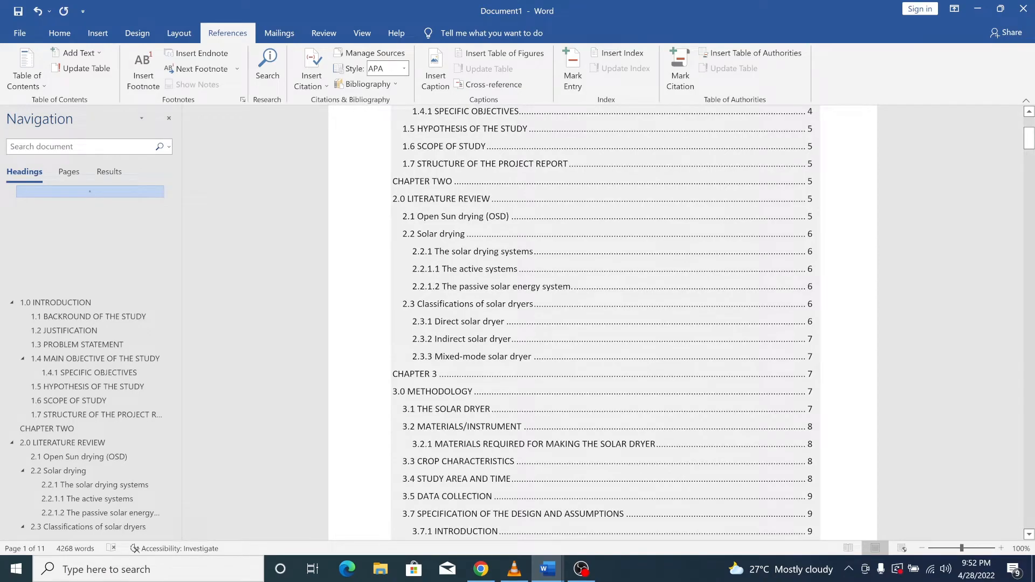
pyautogui.scroll(-3, 458, 356)
pyautogui.scroll(9, 459, 356)
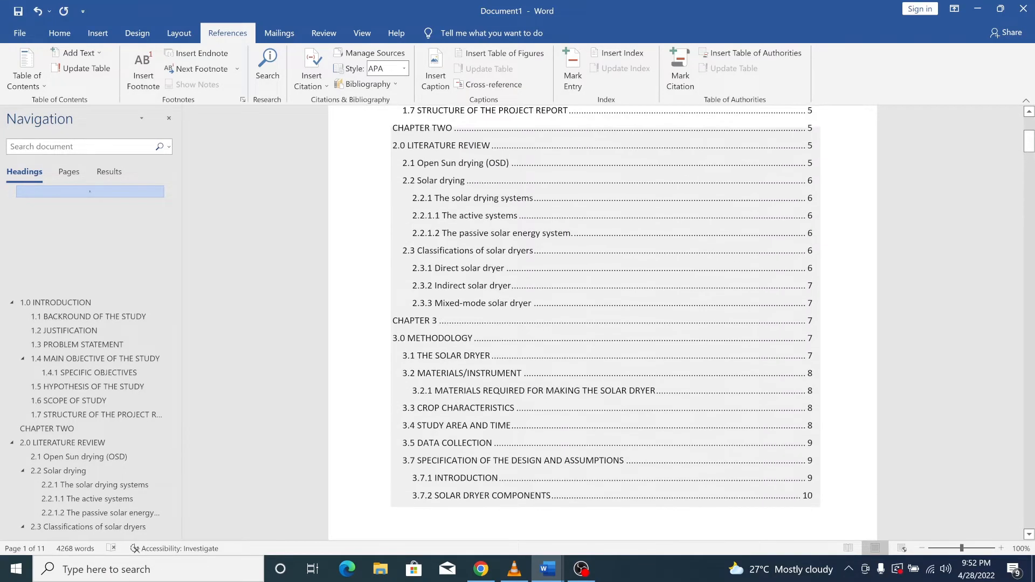
pyautogui.scroll(2, 431, 221)
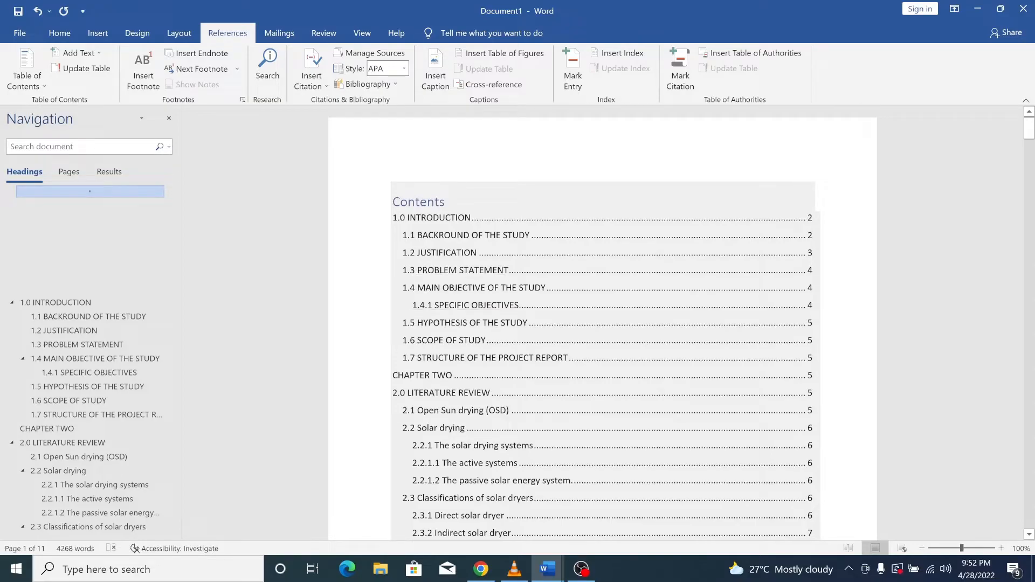
pyautogui.scroll(-3, 602, 323)
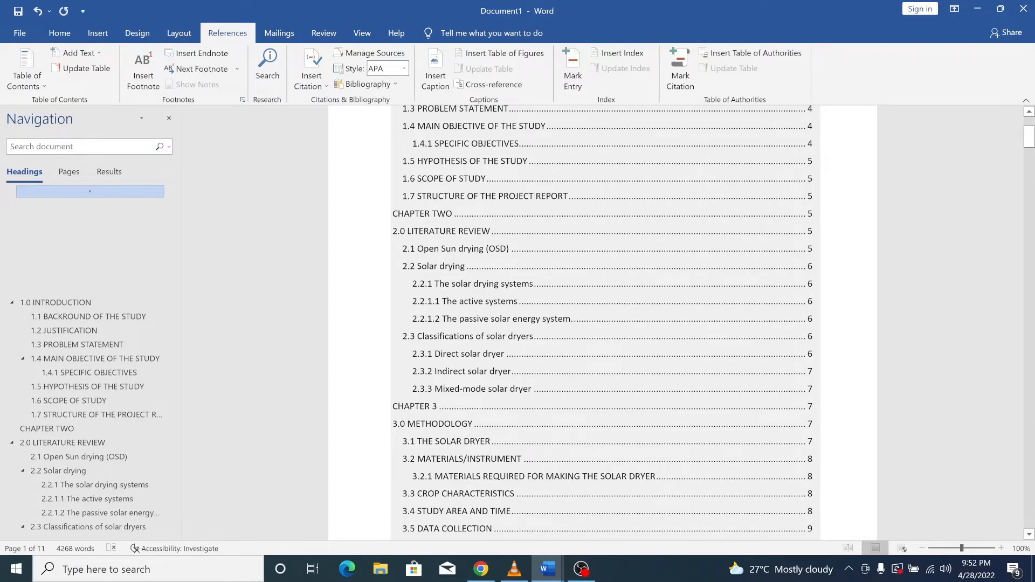
pyautogui.scroll(3, 539, 294)
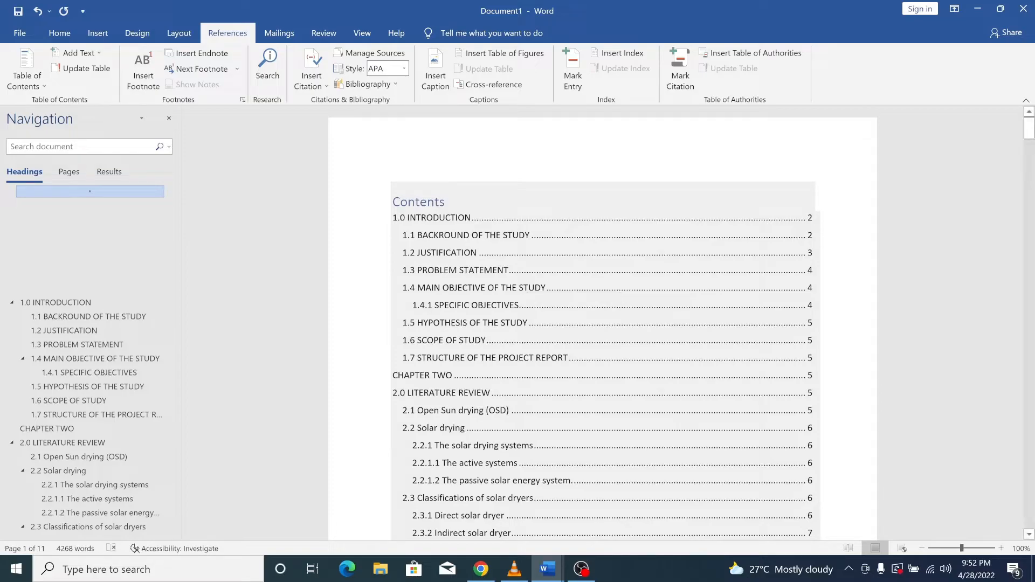
# - Compare the table of contents with where the "1.0 INTRODUCTION" section starts in the document
pyautogui.scroll(-6, 525, 294)
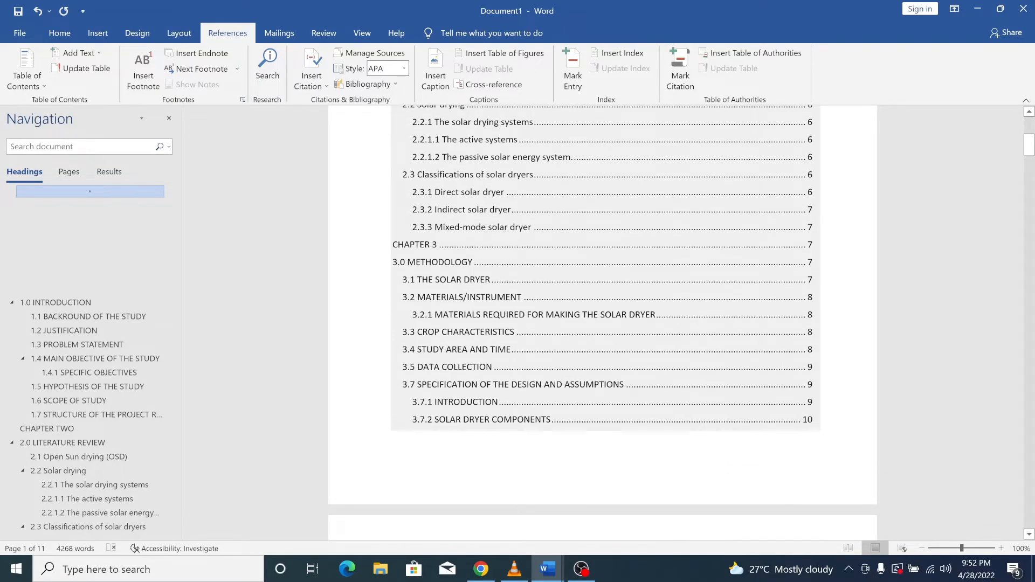
pyautogui.scroll(-10, 386, 323)
pyautogui.scroll(-10, 386, 326)
pyautogui.scroll(20, 394, 496)
pyautogui.scroll(-15, 393, 484)
pyautogui.scroll(-8, 393, 484)
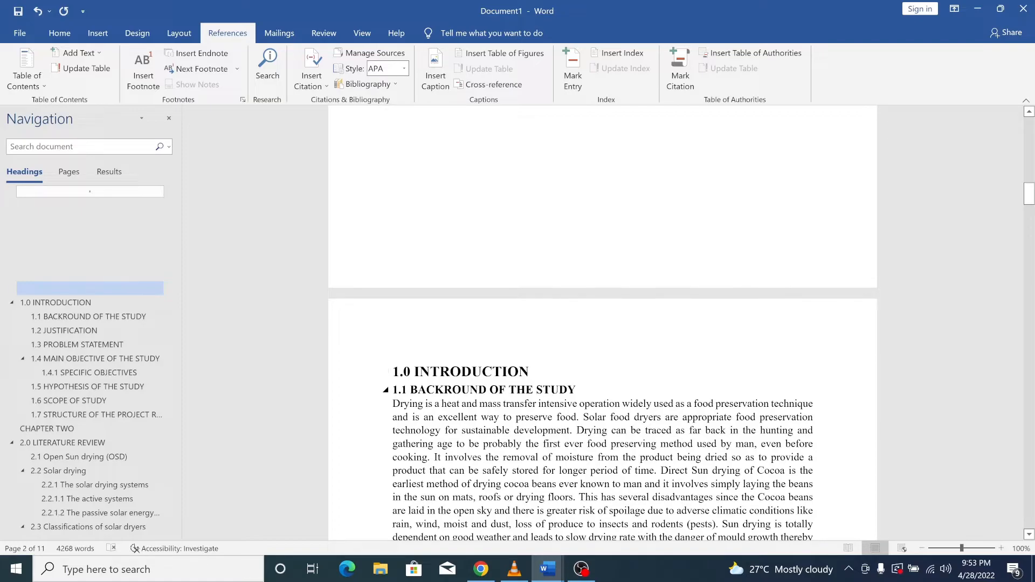
pyautogui.scroll(10, 386, 384)
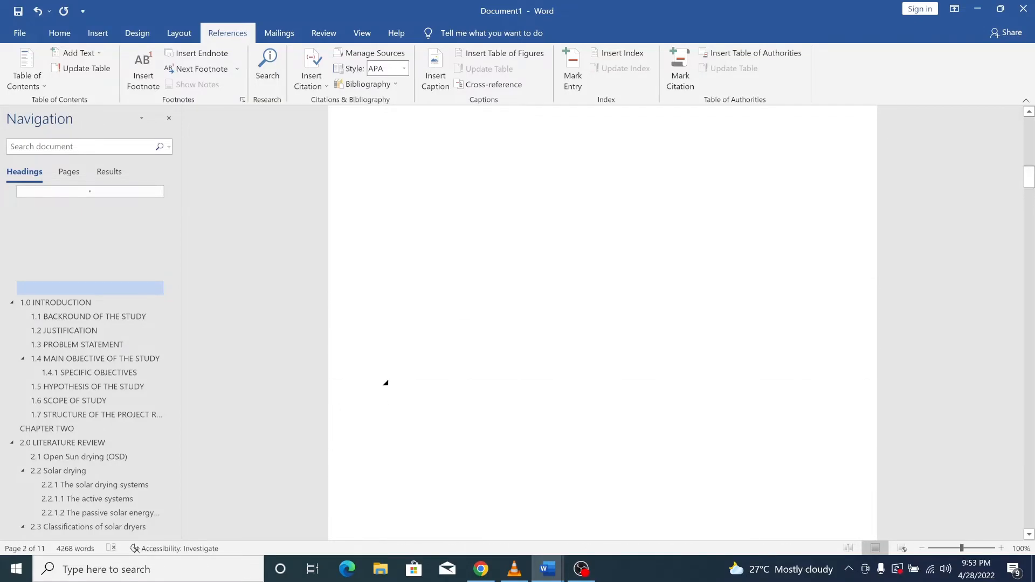
pyautogui.scroll(5, 602, 324)
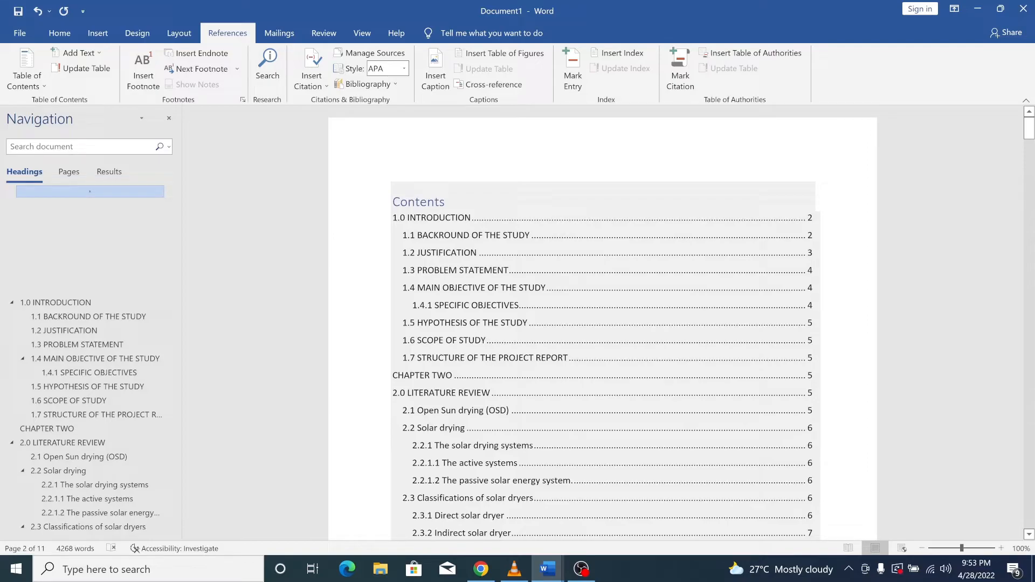
pyautogui.scroll(-10, 602, 324)
pyautogui.scroll(-10, 602, 324)
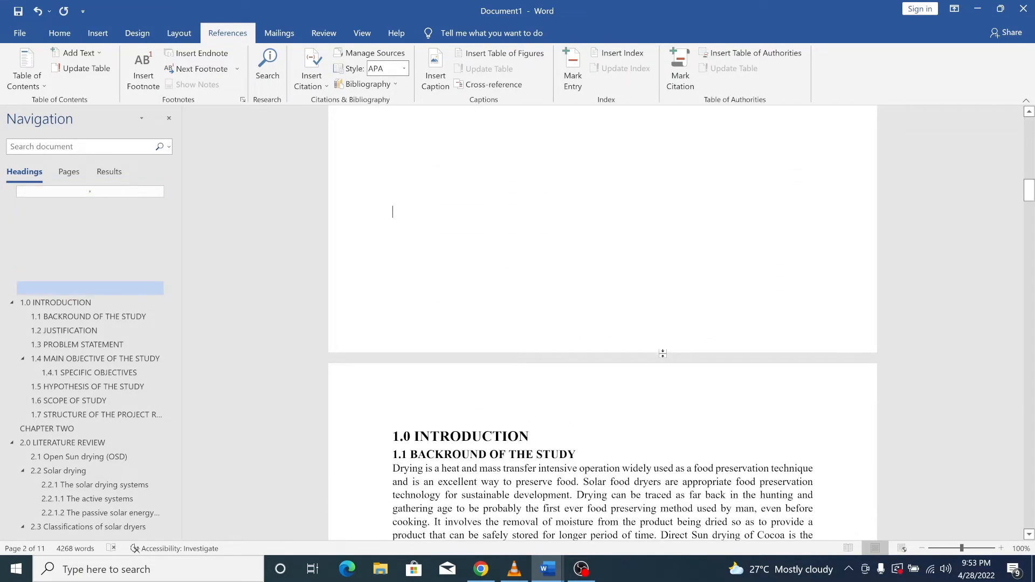
# - Compare the "1.0 INTRODUCTION" page with its contents entry and update the table of contents using page numbers only
pyautogui.scroll(-4, 662, 353)
pyautogui.scroll(-5, 385, 254)
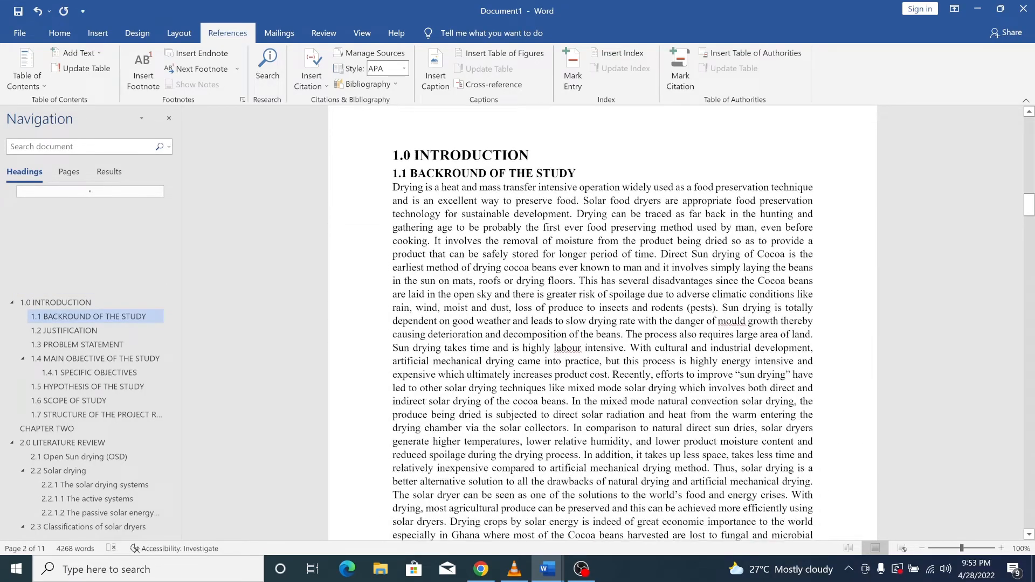
pyautogui.scroll(10, 386, 254)
pyautogui.scroll(15, 385, 254)
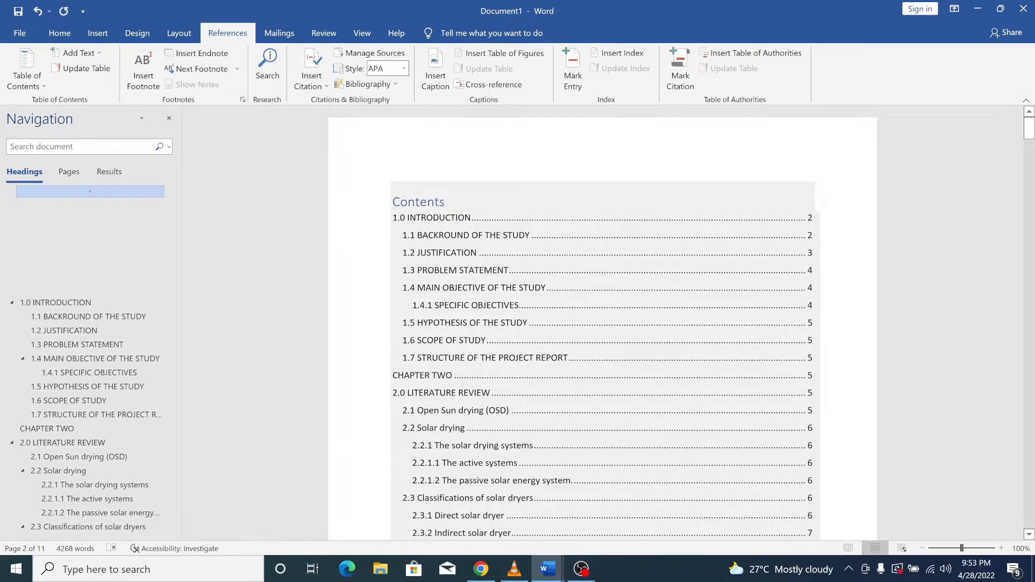
pyautogui.click(450, 173)
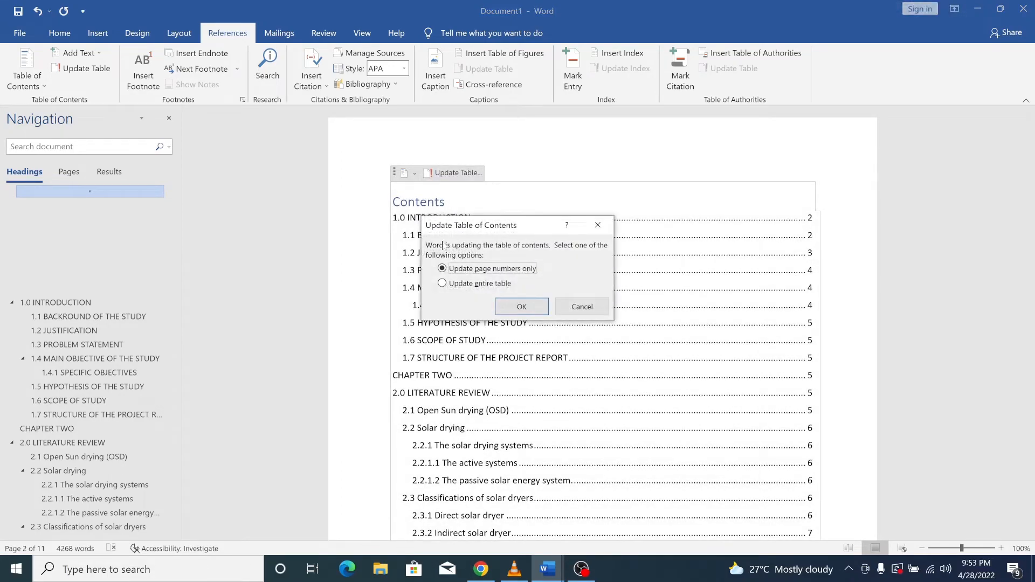
pyautogui.click(509, 307)
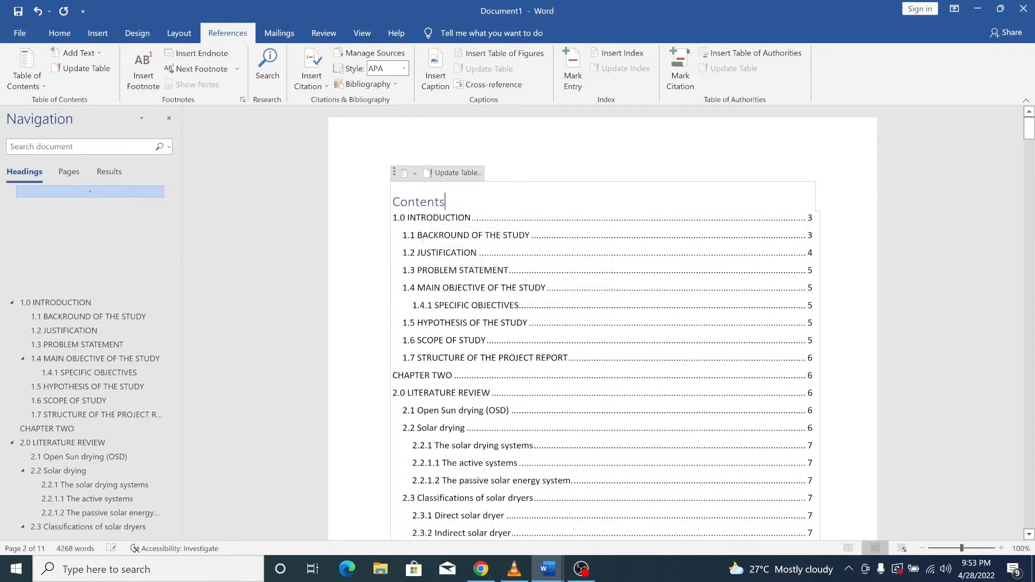
# - Remove empty lines above "1.0 INTRODUCTION" so that the title moves up to page 2, below the last table of contents entry
pyautogui.scroll(-15, 386, 281)
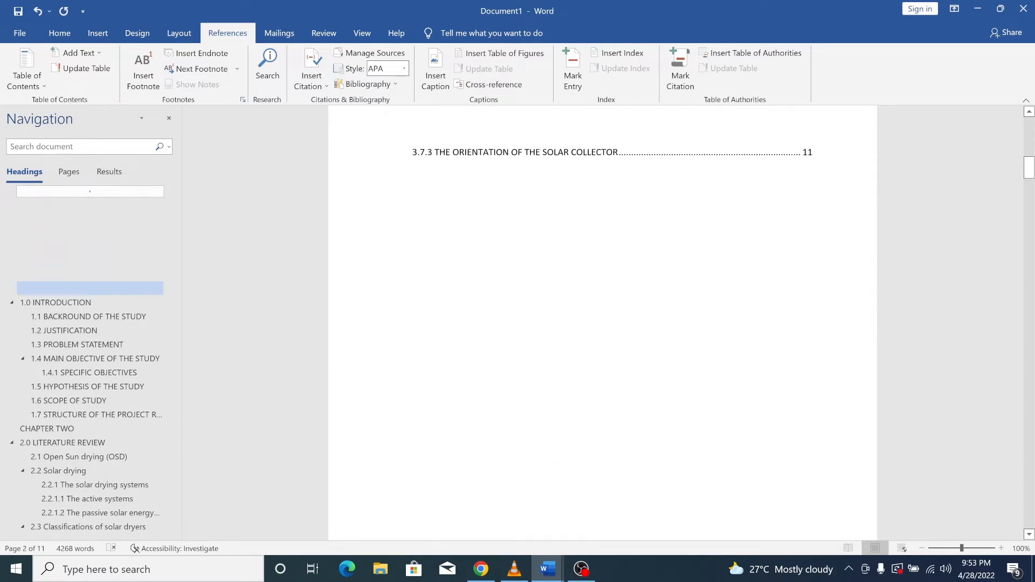
pyautogui.scroll(-8, 386, 280)
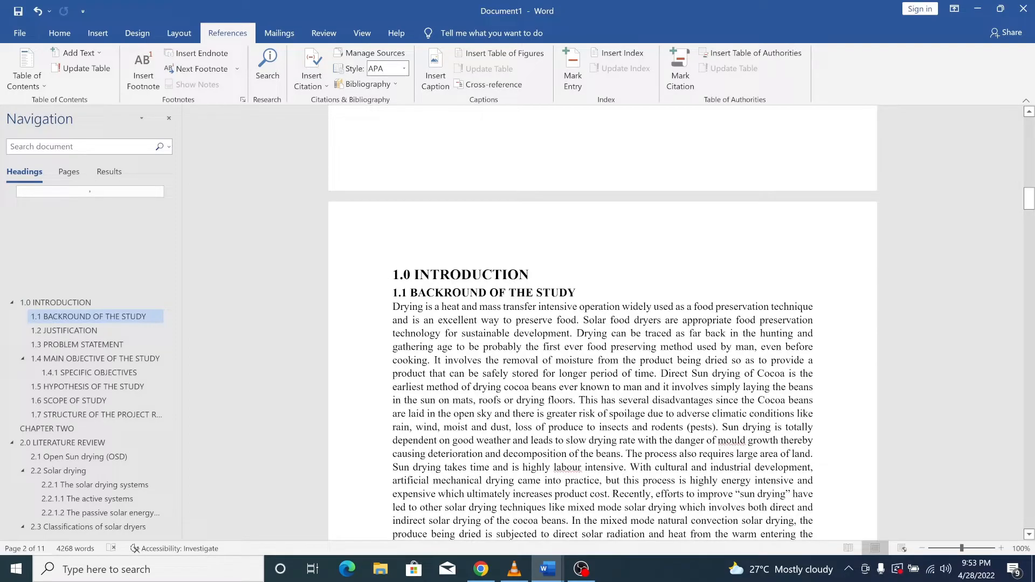
pyautogui.scroll(3, 473, 263)
pyautogui.click(473, 263)
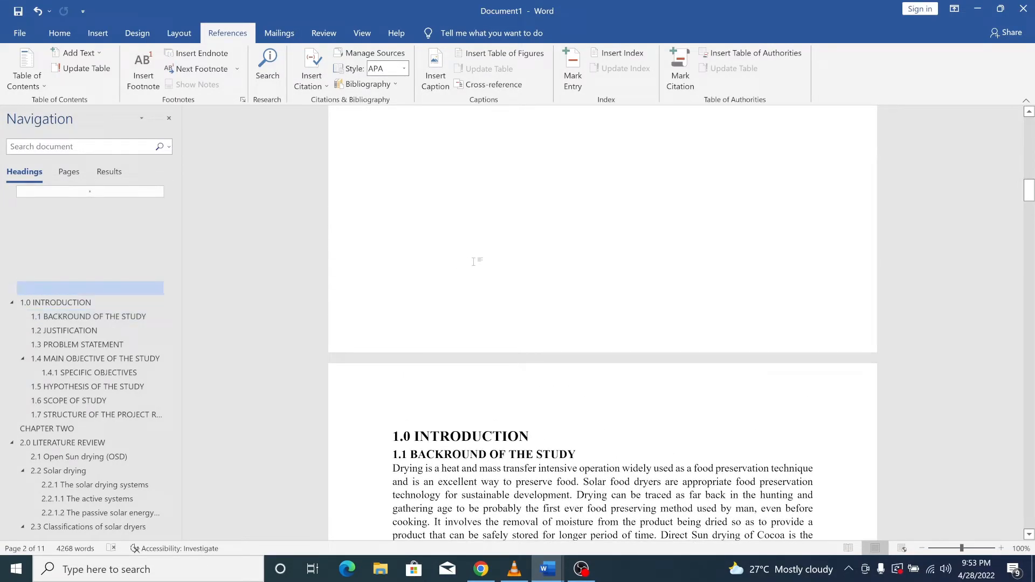
pyautogui.press('Delete')
pyautogui.press('Return')
pyautogui.press('Return')
pyautogui.press('Return')
pyautogui.press('Return')
pyautogui.press('Return')
pyautogui.press('Return')
pyautogui.press('Return')
pyautogui.press('Return')
pyautogui.press('Return')
pyautogui.press('Return')
pyautogui.press('Return')
pyautogui.press('Return')
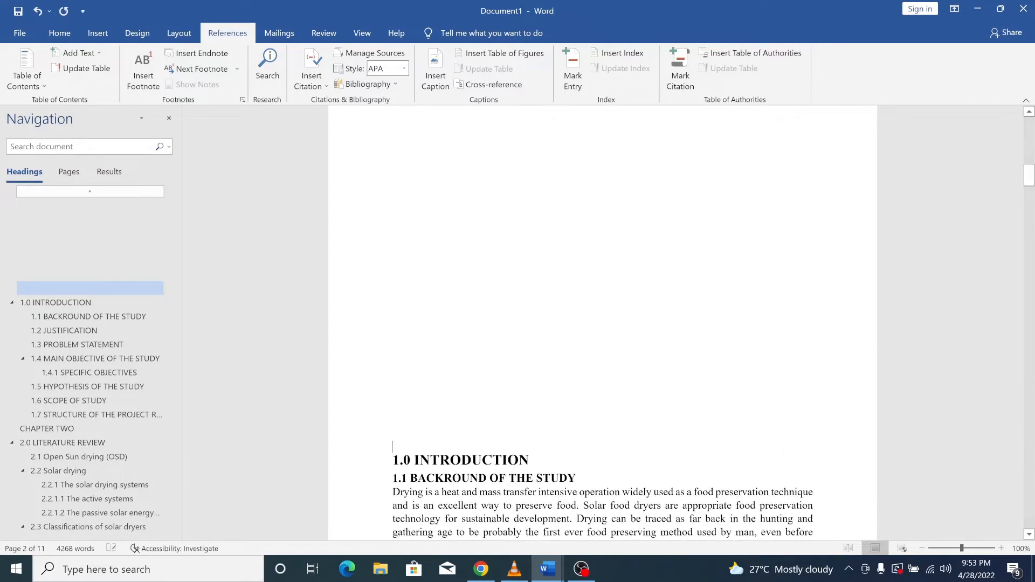
pyautogui.press('BackSpace')
pyautogui.press('BackSpace')
pyautogui.press('BackSpace')
pyautogui.press('BackSpace')
pyautogui.press('Up')
pyautogui.scroll(2, 473, 219)
pyautogui.press('BackSpace')
pyautogui.scroll(4, 473, 219)
pyautogui.scroll(-2, 473, 219)
pyautogui.press('BackSpace')
pyautogui.press('BackSpace')
pyautogui.press('BackSpace')
pyautogui.scroll(-3, 476, 253)
pyautogui.scroll(-8, 477, 253)
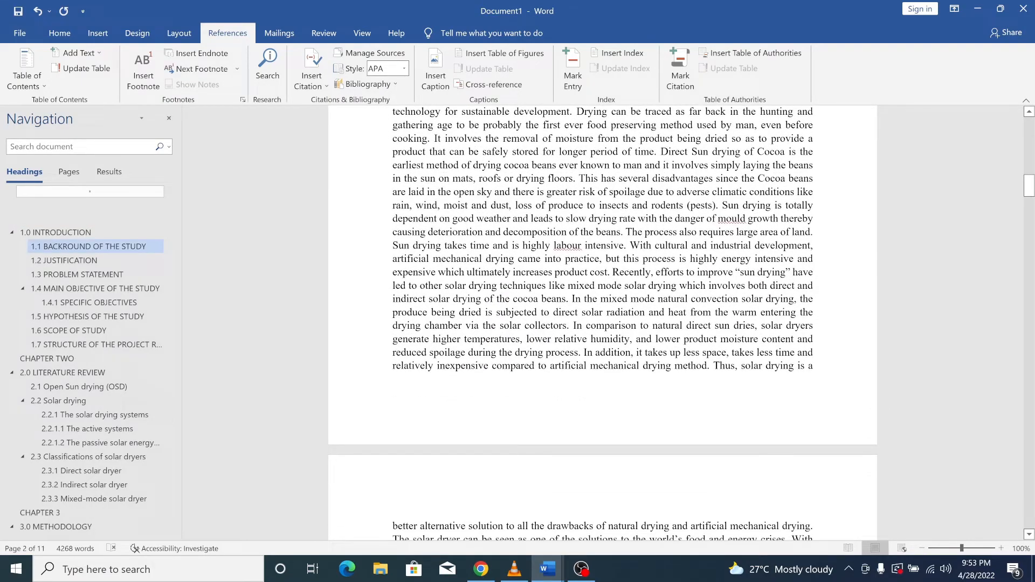
pyautogui.scroll(4, 602, 323)
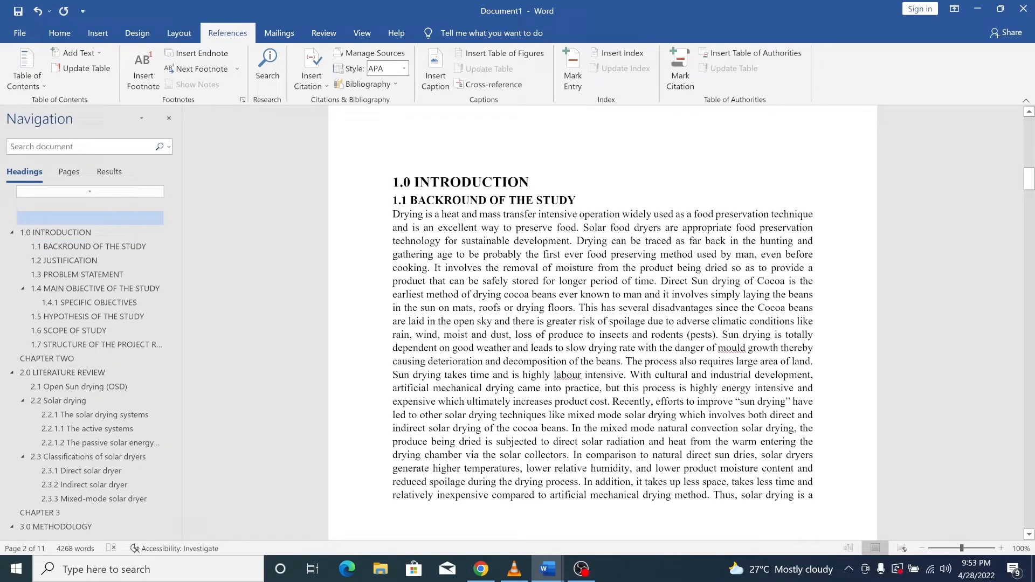
# - Refresh the table of contents at the start of the document again, updating page numbers only
pyautogui.scroll(20, 603, 324)
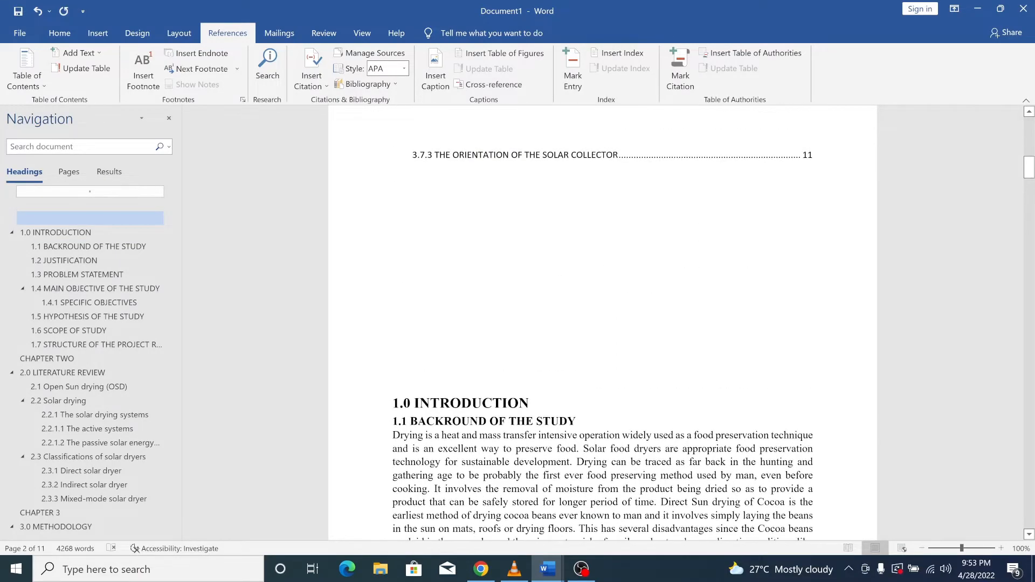
pyautogui.scroll(1, 602, 323)
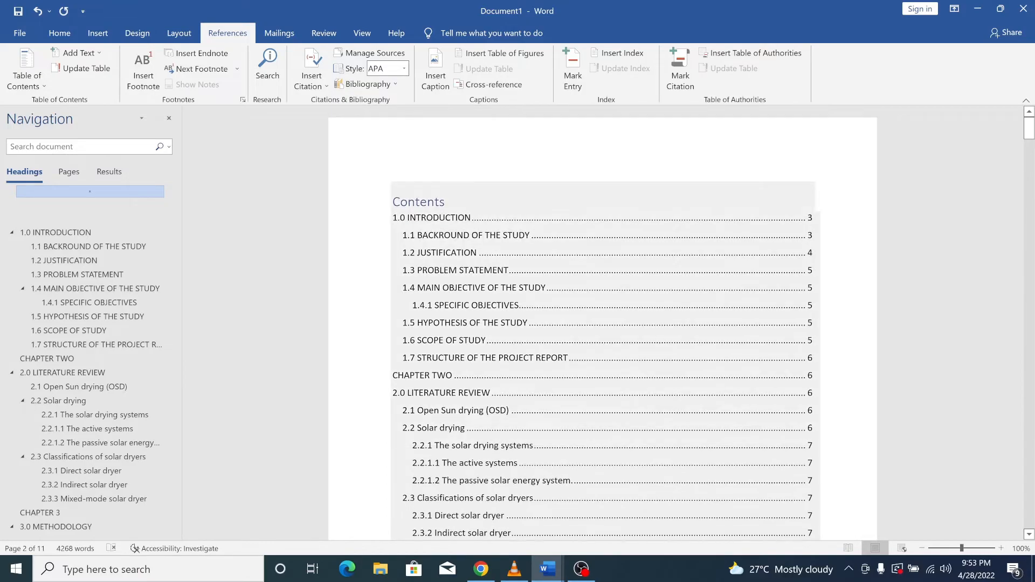
pyautogui.click(598, 217)
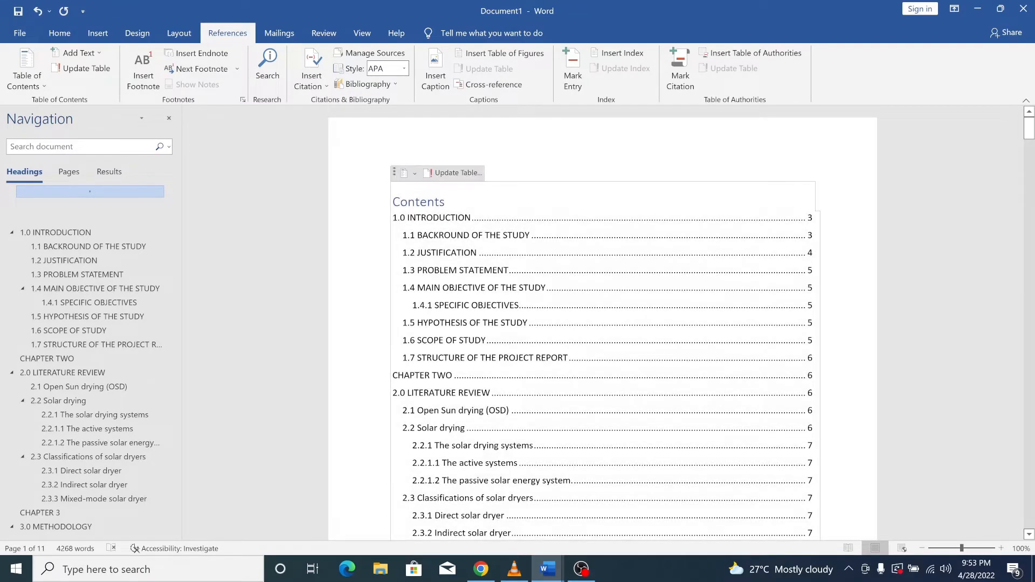
pyautogui.click(462, 175)
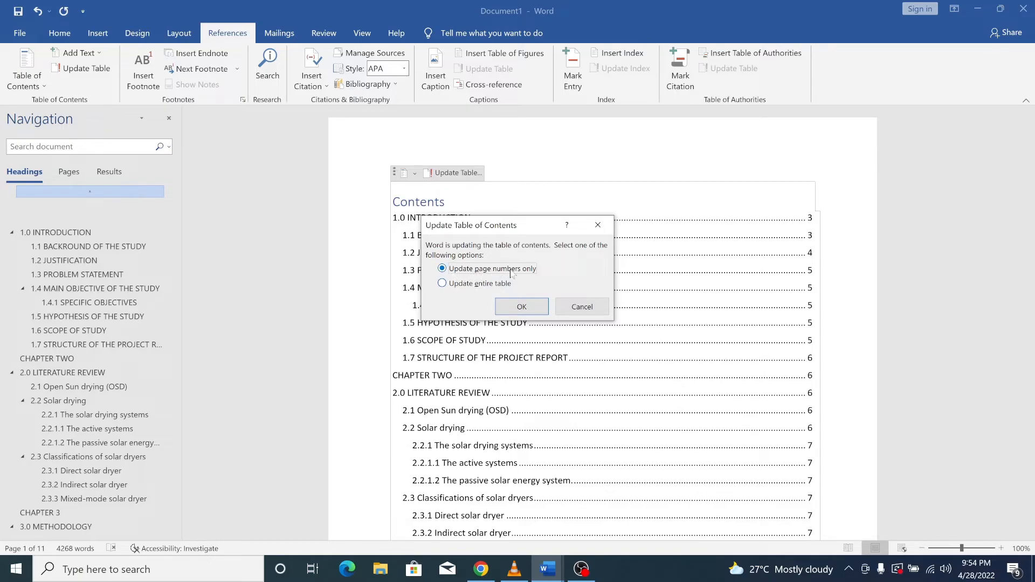
pyautogui.click(522, 308)
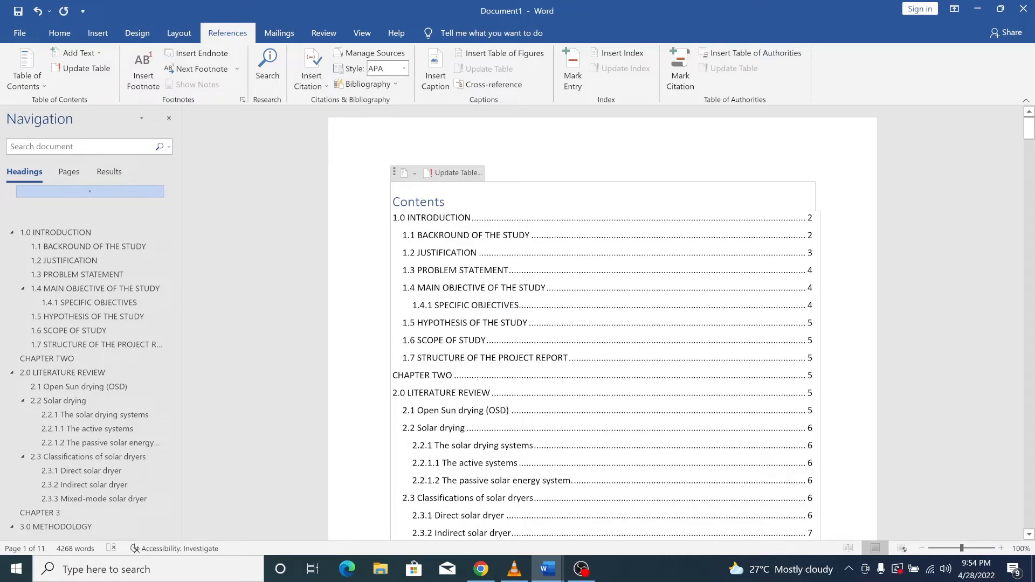
# - Review the updated table of contents from first to last entry and compare its page numbers with where "1.0 INTRODUCTION" starts
pyautogui.scroll(-8, 806, 394)
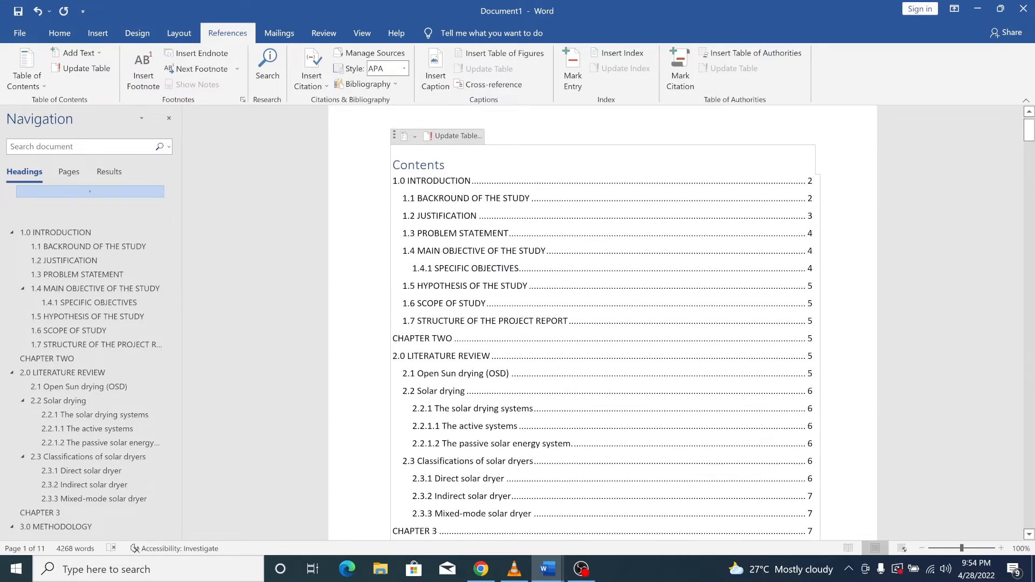
pyautogui.scroll(-10, 602, 323)
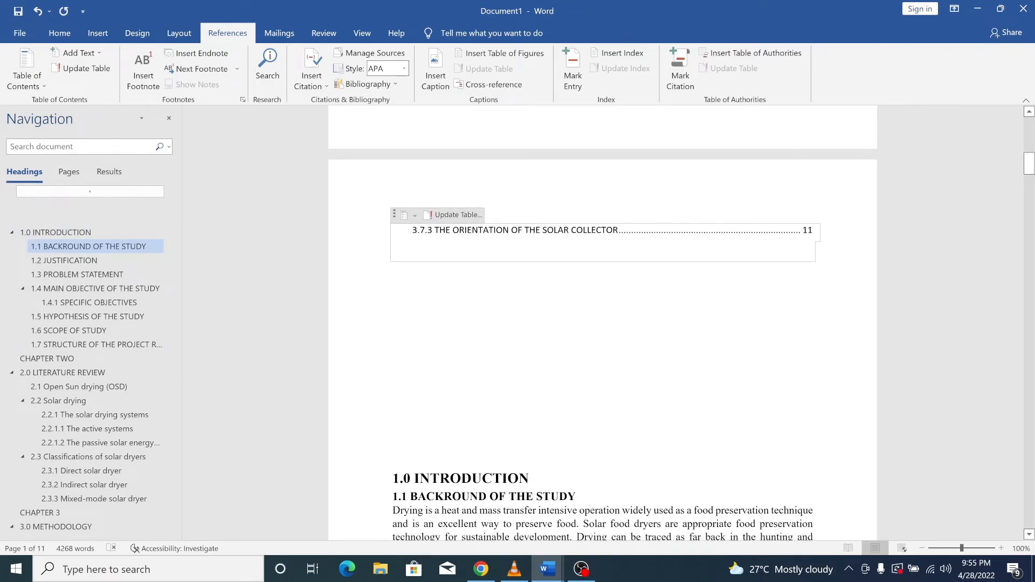
pyautogui.click(503, 401)
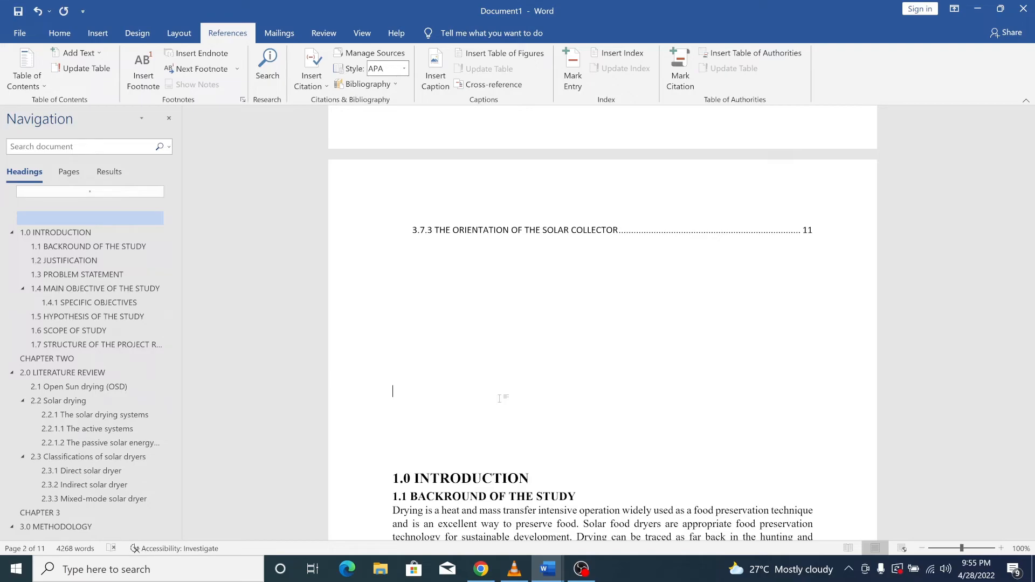
pyautogui.scroll(7, 500, 399)
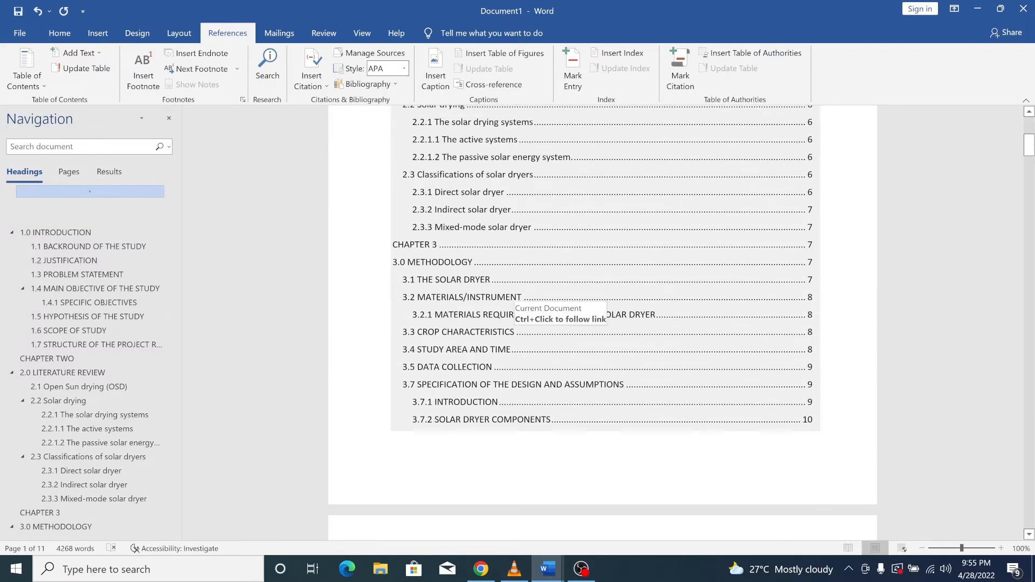
pyautogui.scroll(2, 499, 307)
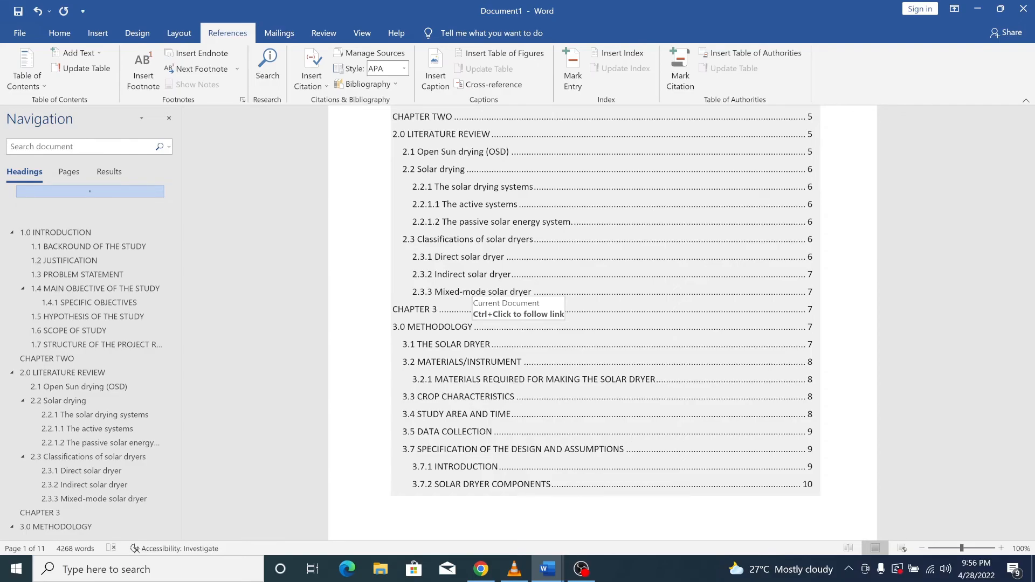
pyautogui.scroll(5, 469, 294)
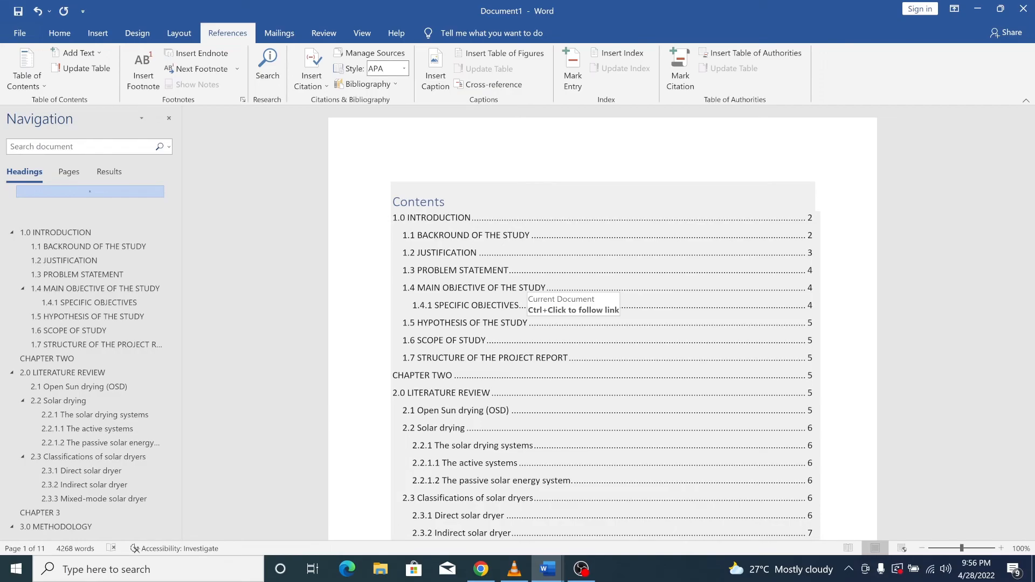
pyautogui.scroll(-6, 523, 294)
pyautogui.scroll(-5, 602, 311)
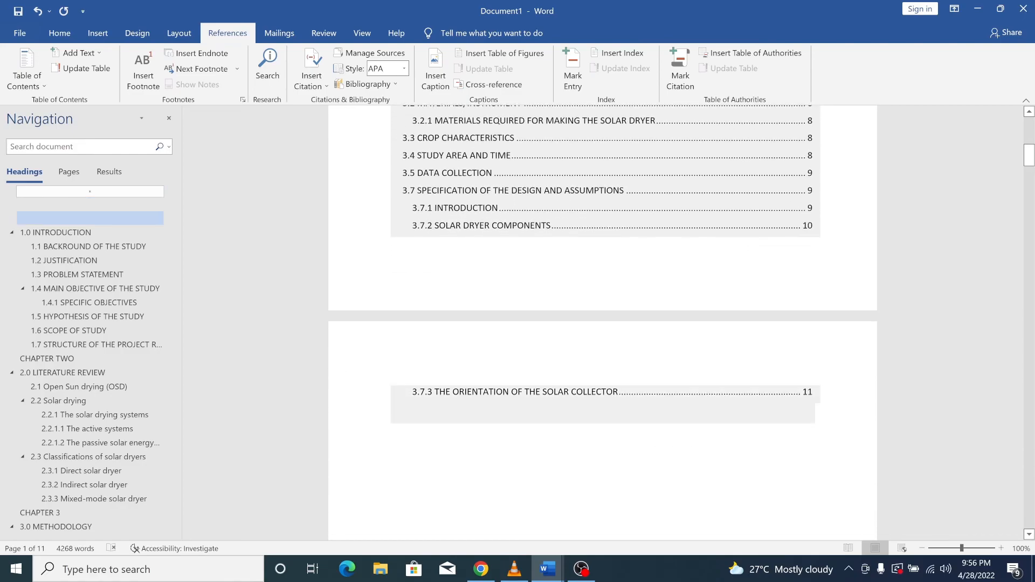
pyautogui.scroll(-4, 602, 311)
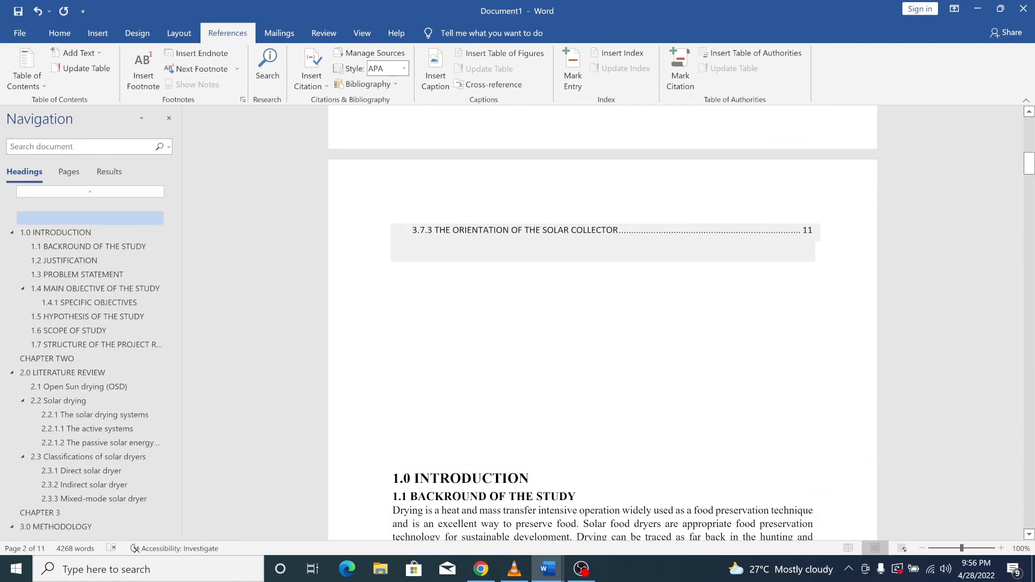